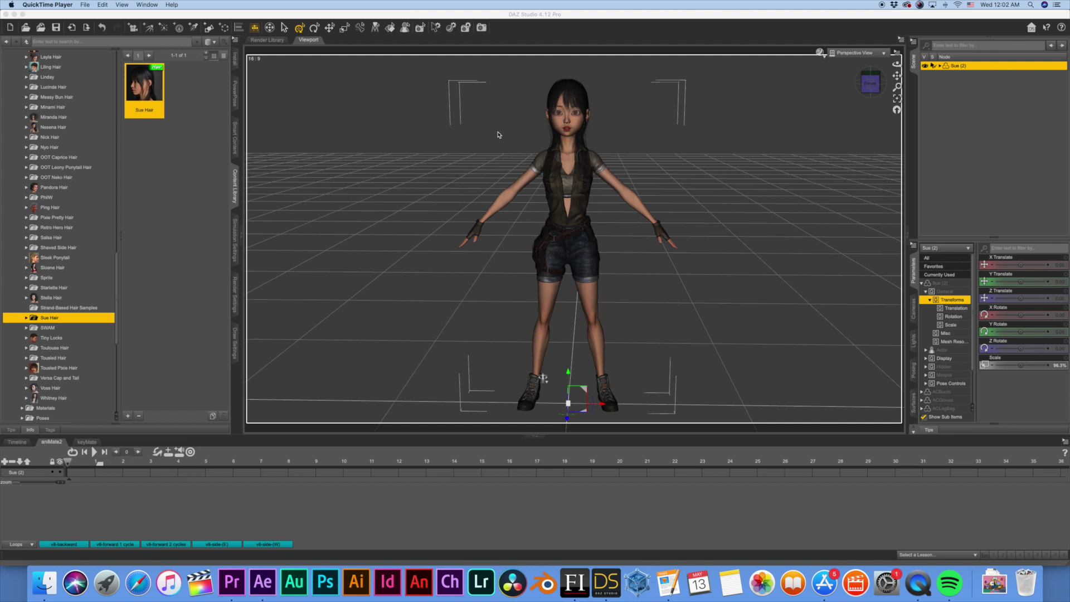
# - In DAZ Studio, save the scene to the Desktop as 'blender test.duf'
pyautogui.click(198, 45)
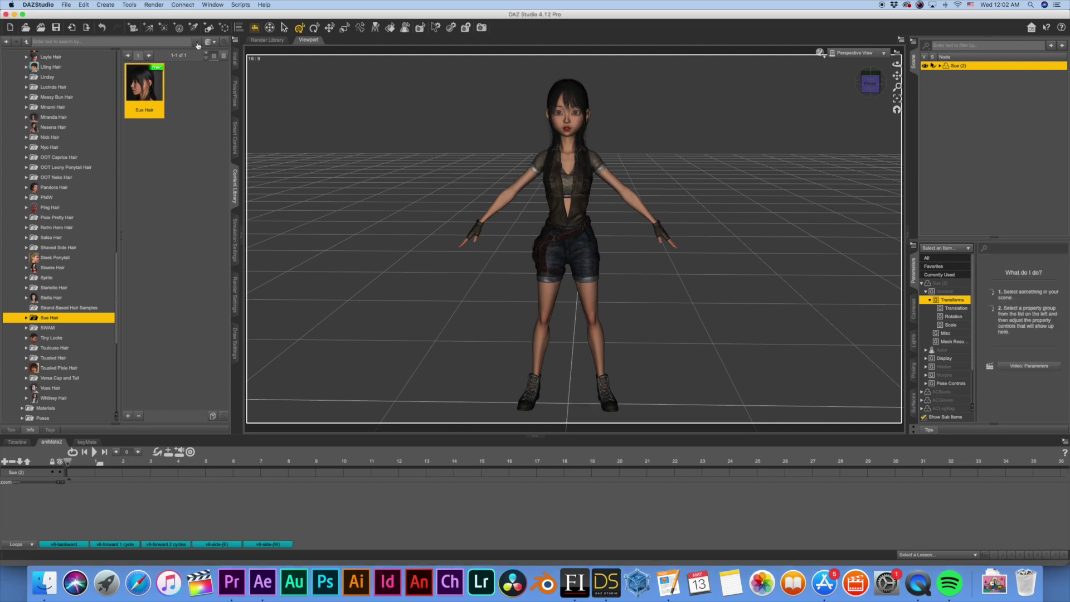
pyautogui.click(65, 4)
pyautogui.moveTo(91, 65)
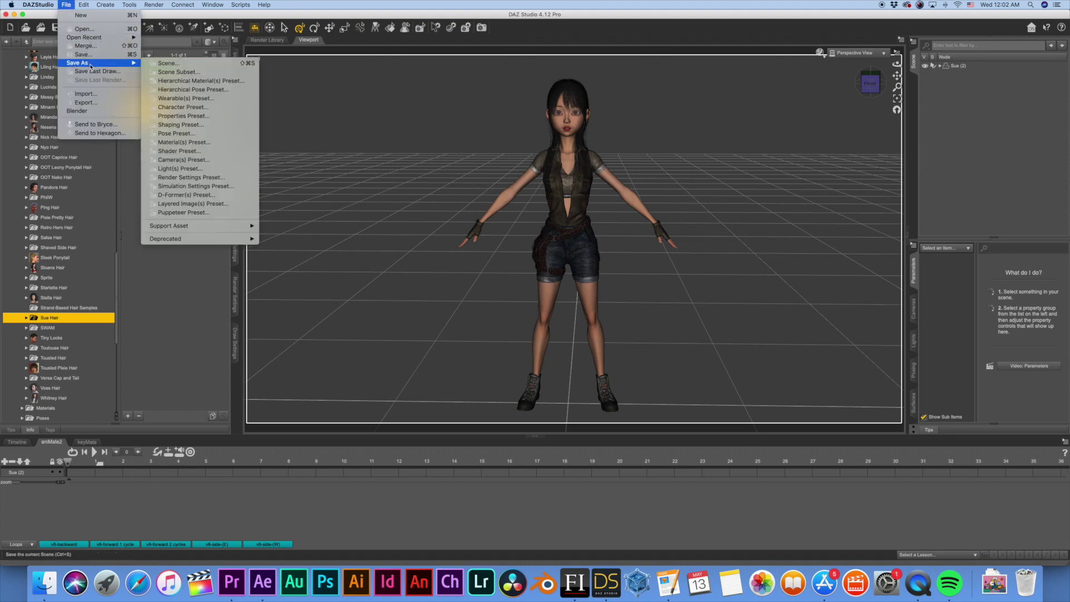
pyautogui.click(167, 63)
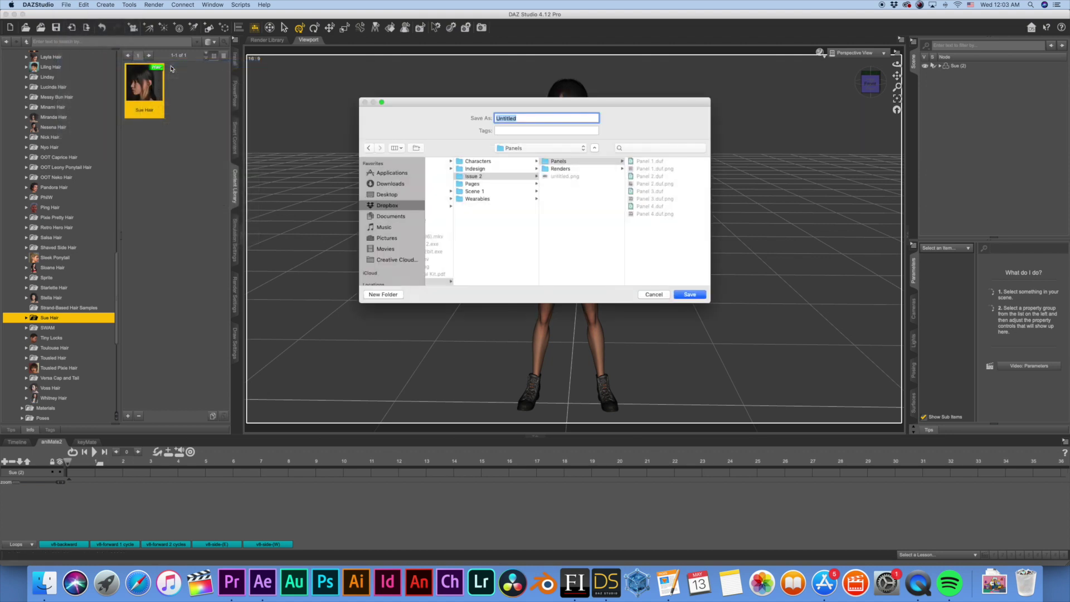
pyautogui.click(378, 195)
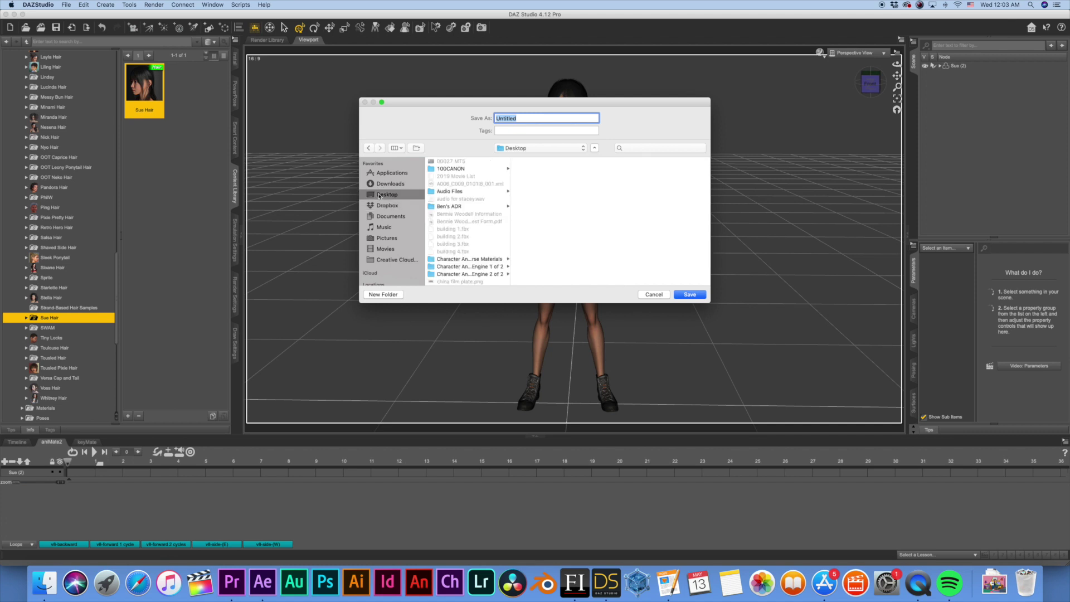
pyautogui.write('blender test')
pyautogui.press('Return')
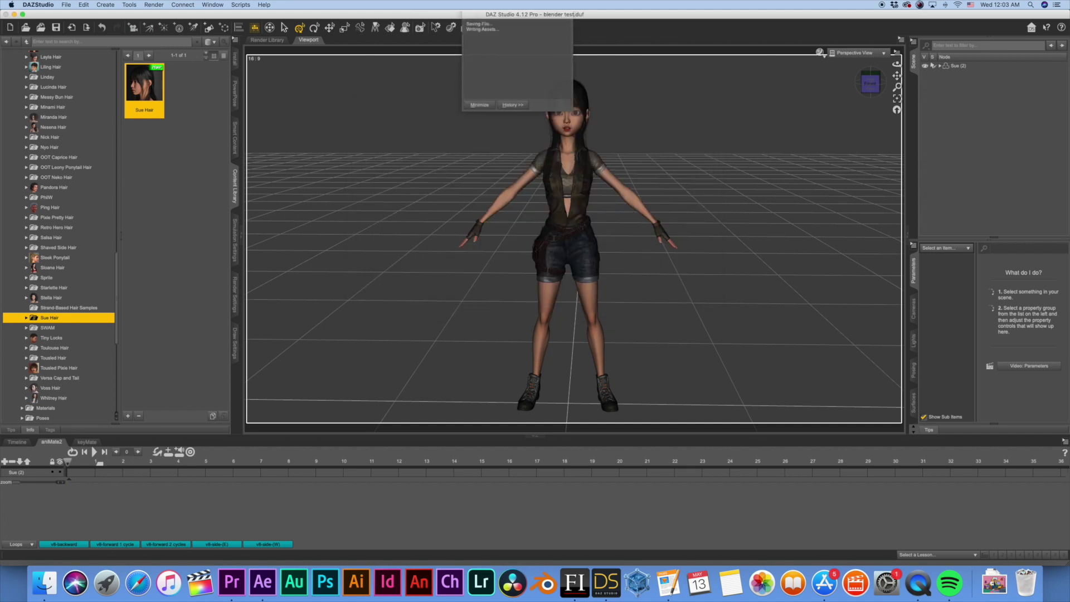
# - Export the scene for Blender as 'blender test.json' on the Desktop and dismiss the confirmation
pyautogui.click(67, 4)
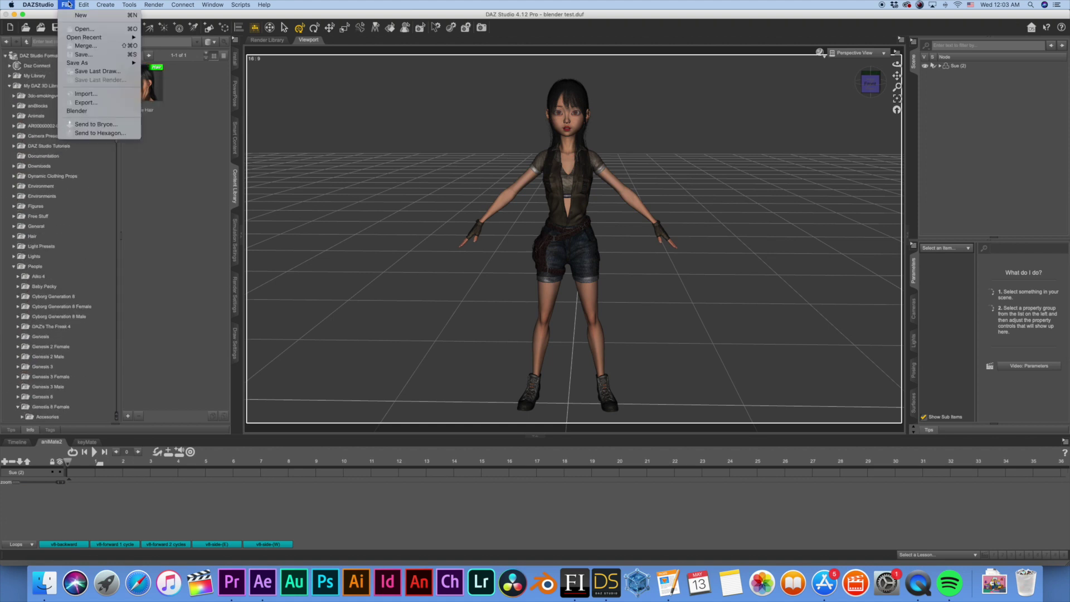
pyautogui.click(101, 114)
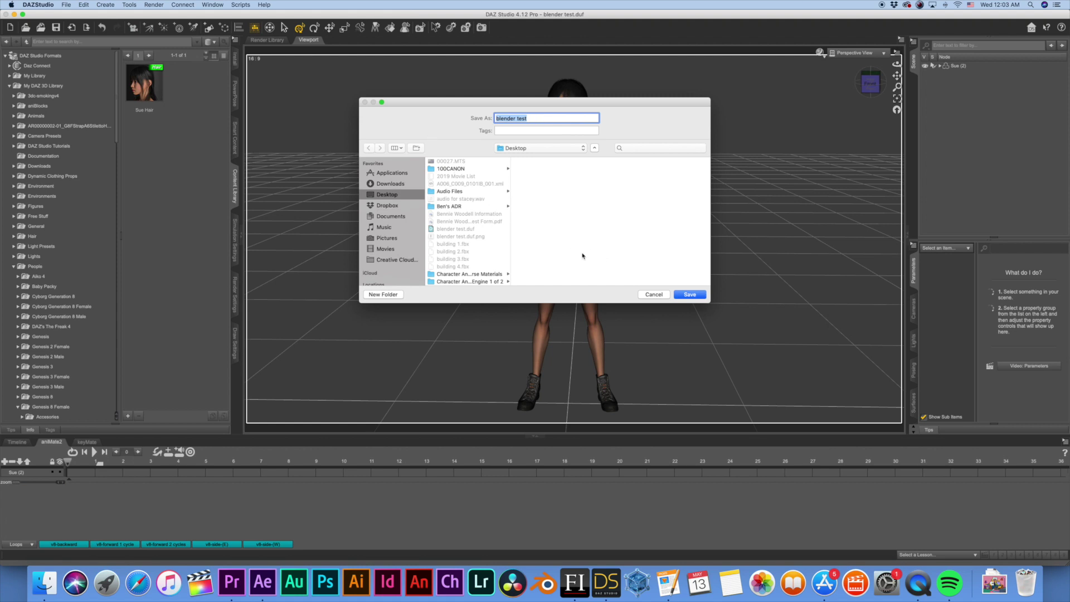
pyautogui.click(690, 294)
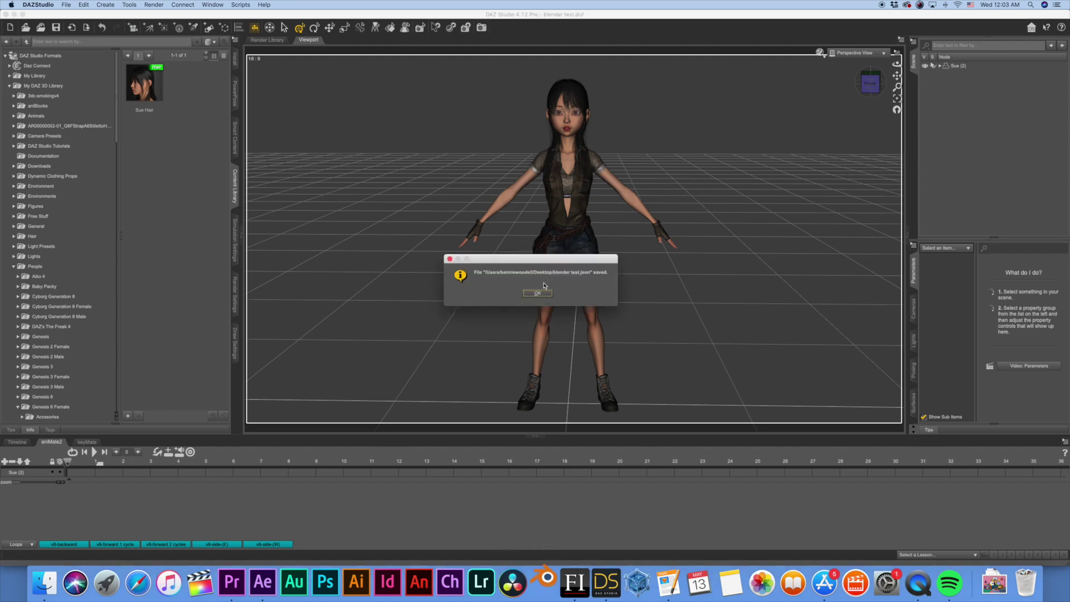
pyautogui.click(538, 292)
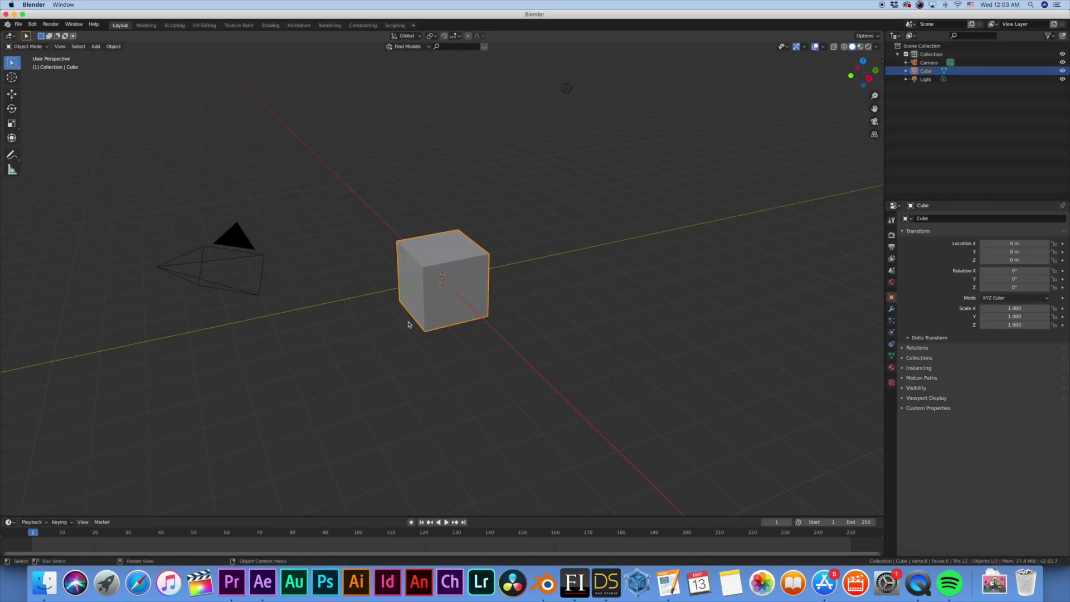
# - Delete Blender's default cube
pyautogui.press('x')
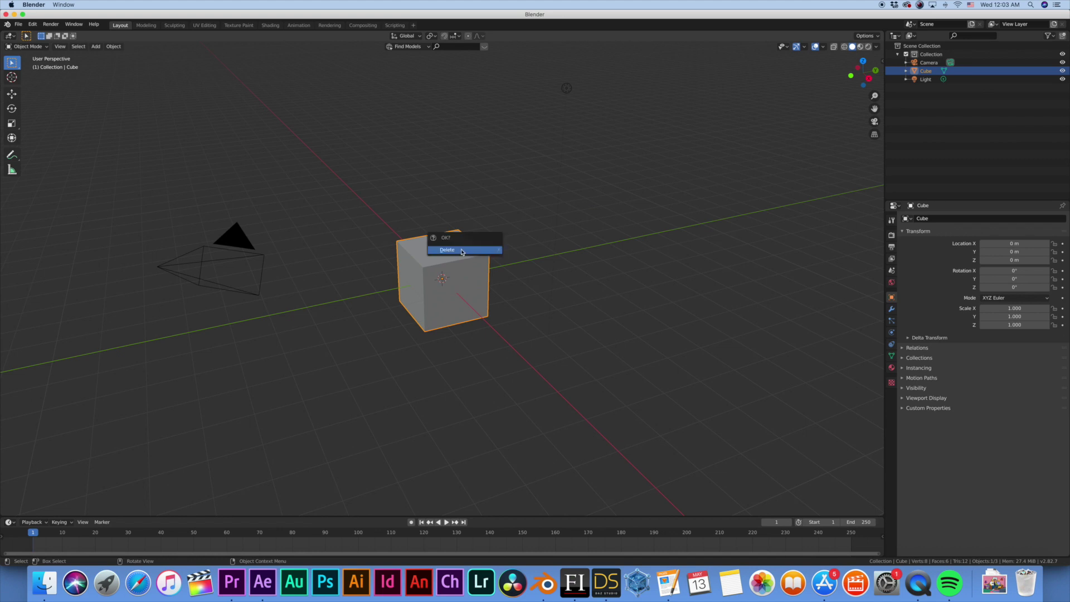
pyautogui.click(461, 251)
pyautogui.moveTo(445, 249); pyautogui.dragTo(458, 250, button='middle')
pyautogui.hscroll(15, 458, 249)
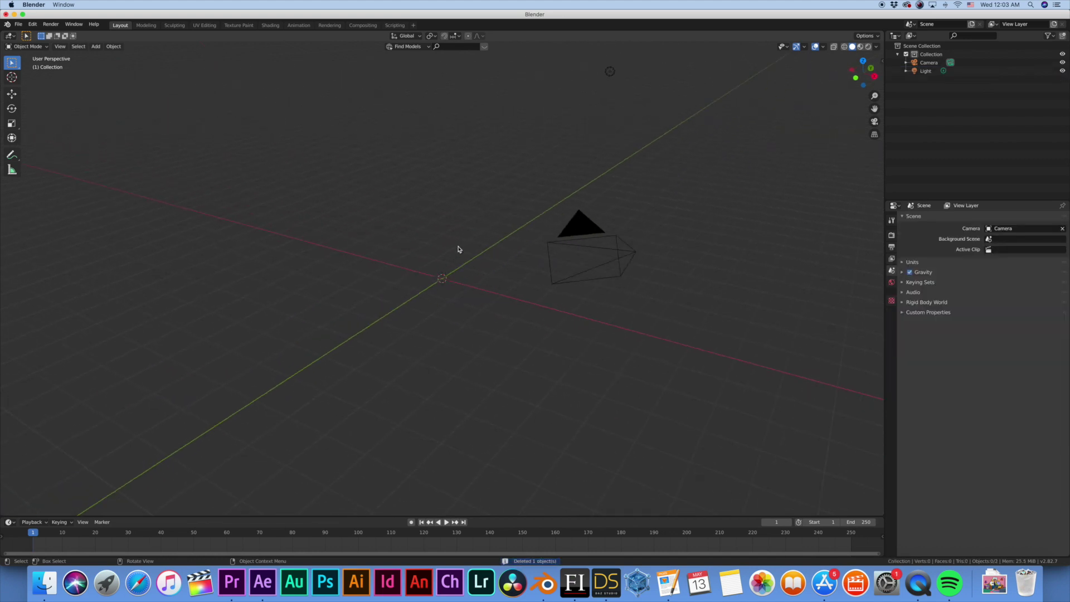
# - Start a DAZ file import from the DAZ tab of the side panel
pyautogui.click(882, 66)
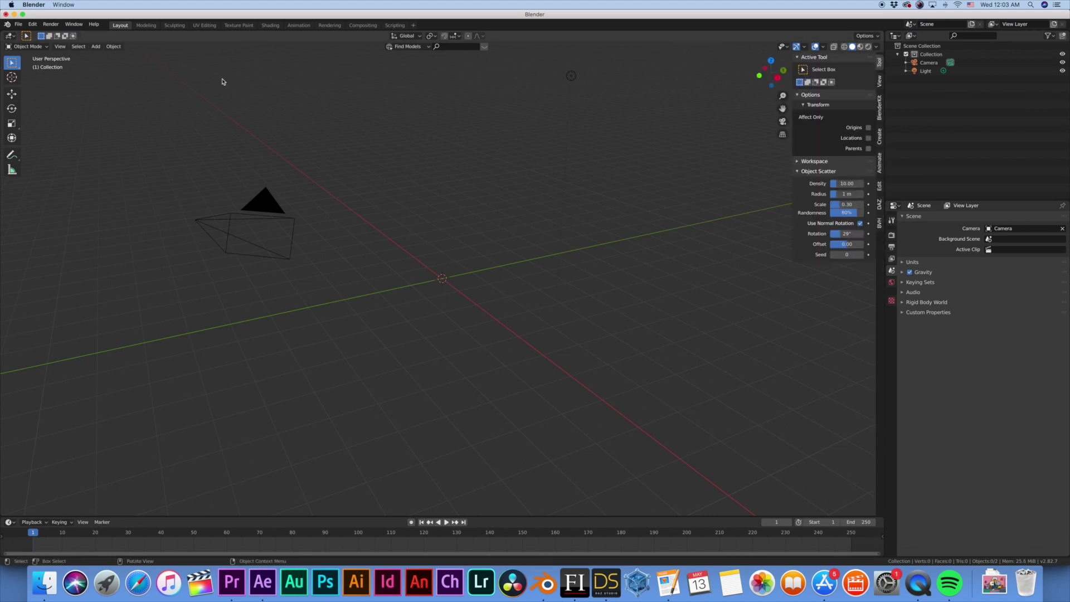
pyautogui.click(880, 206)
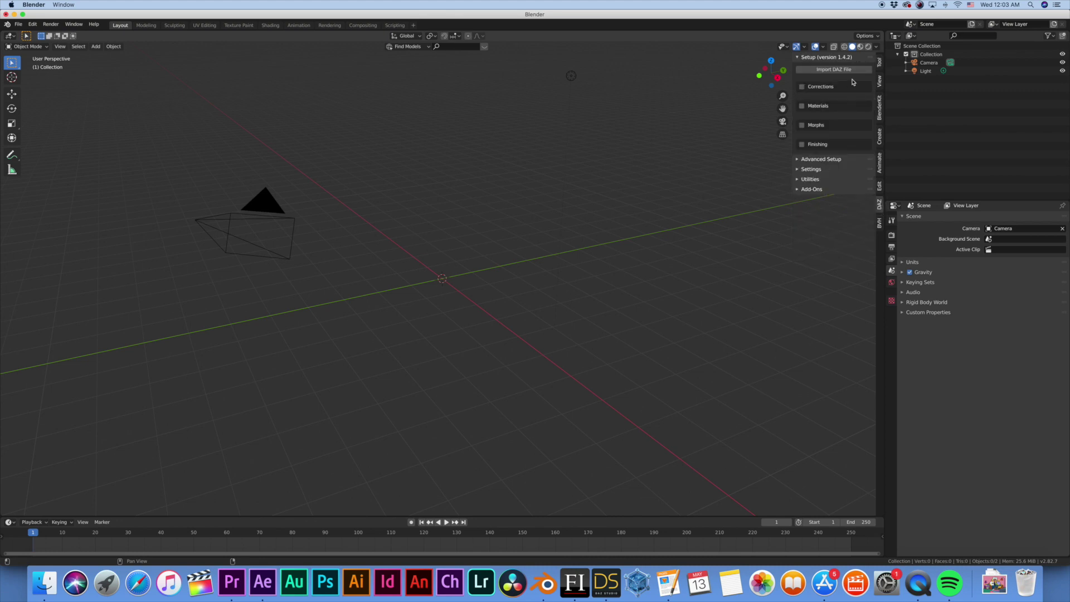
pyautogui.click(835, 70)
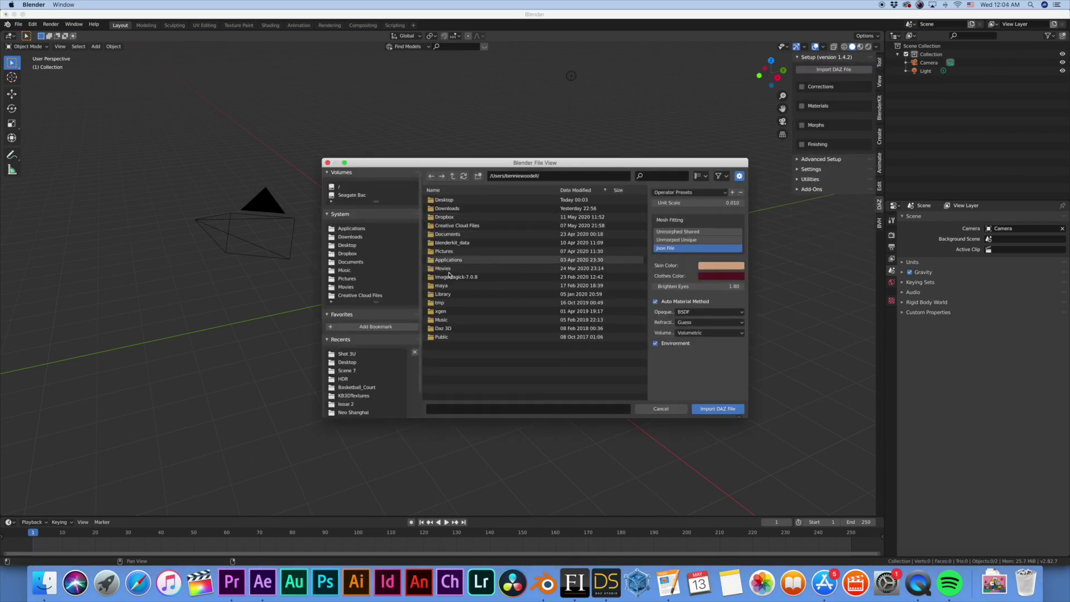
# - Import 'blender test.duf' from the Desktop into Blender
pyautogui.click(345, 245)
pyautogui.scroll(-15, 466, 255)
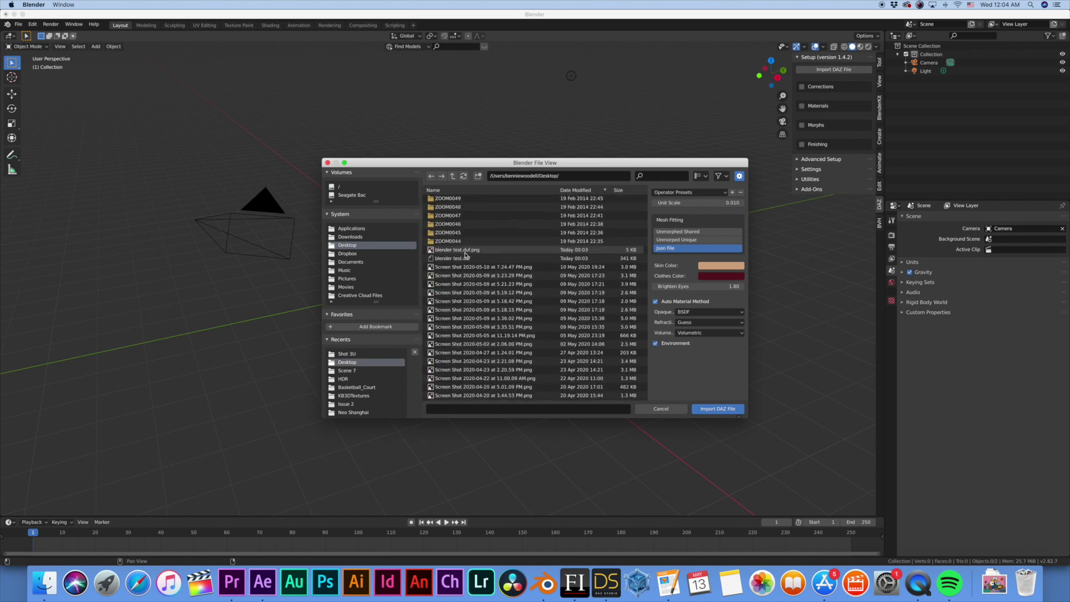
pyautogui.click(452, 223)
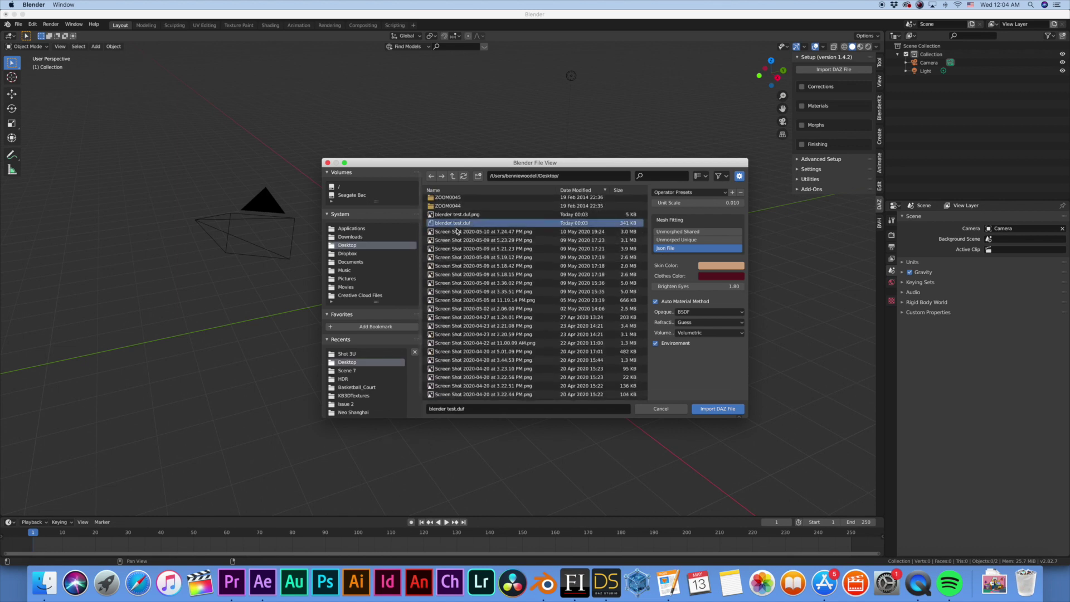
pyautogui.click(719, 409)
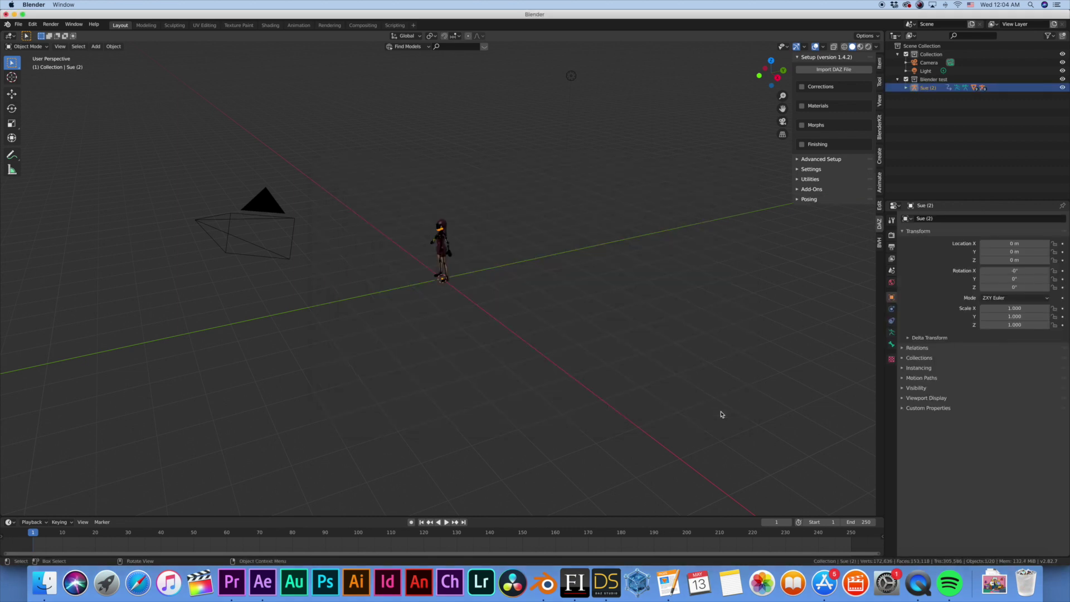
# - Expand Sue (2) in the outliner and select the rig with all its meshes
pyautogui.hscroll(10, 424, 335)
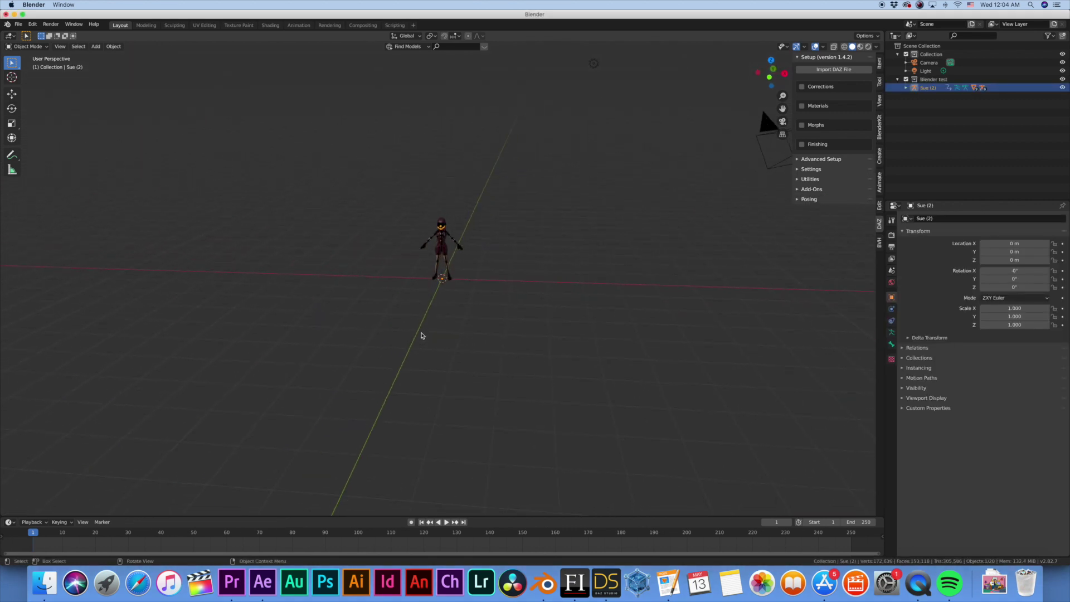
pyautogui.scroll(10, 422, 335)
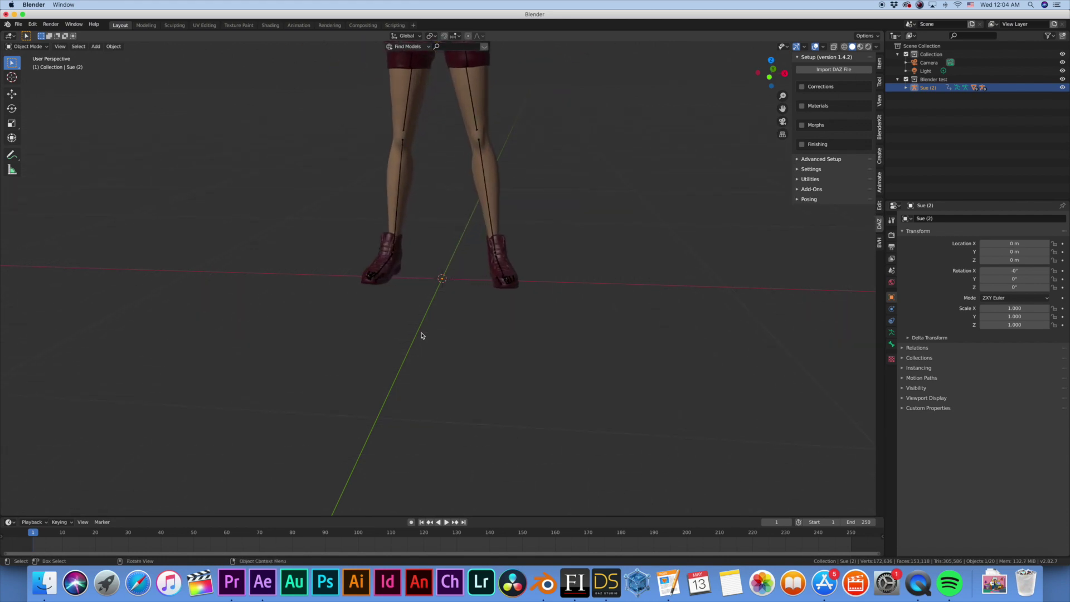
pyautogui.scroll(10, 422, 335)
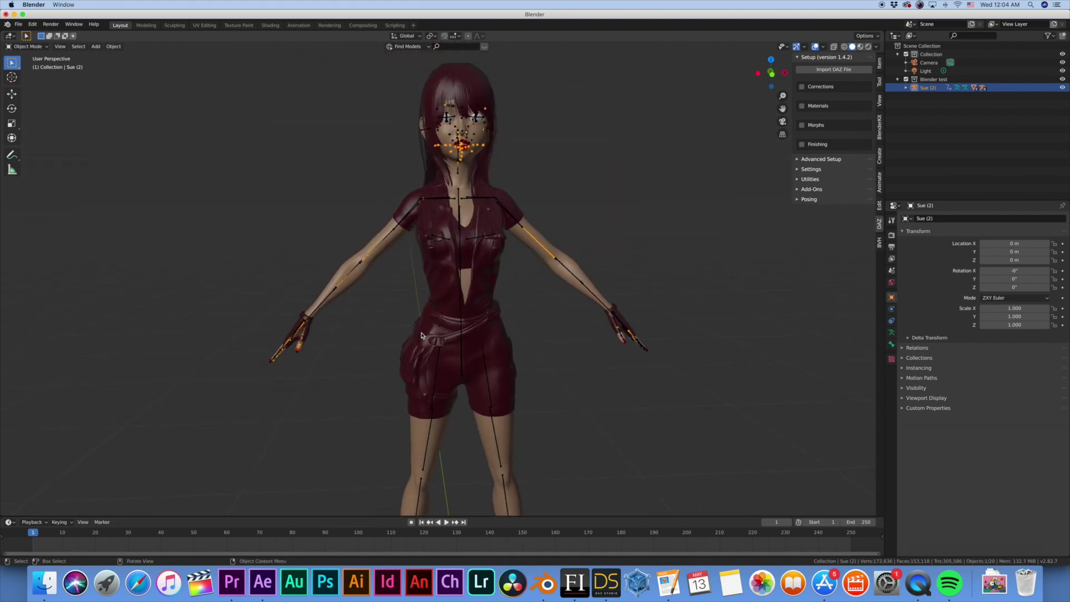
pyautogui.scroll(5, 422, 335)
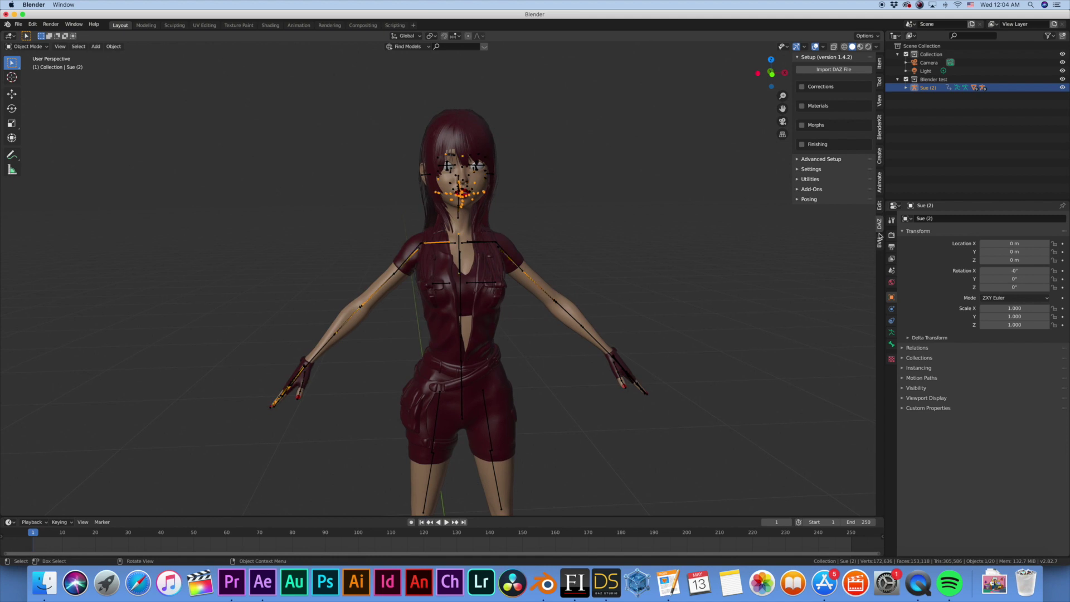
pyautogui.click(906, 88)
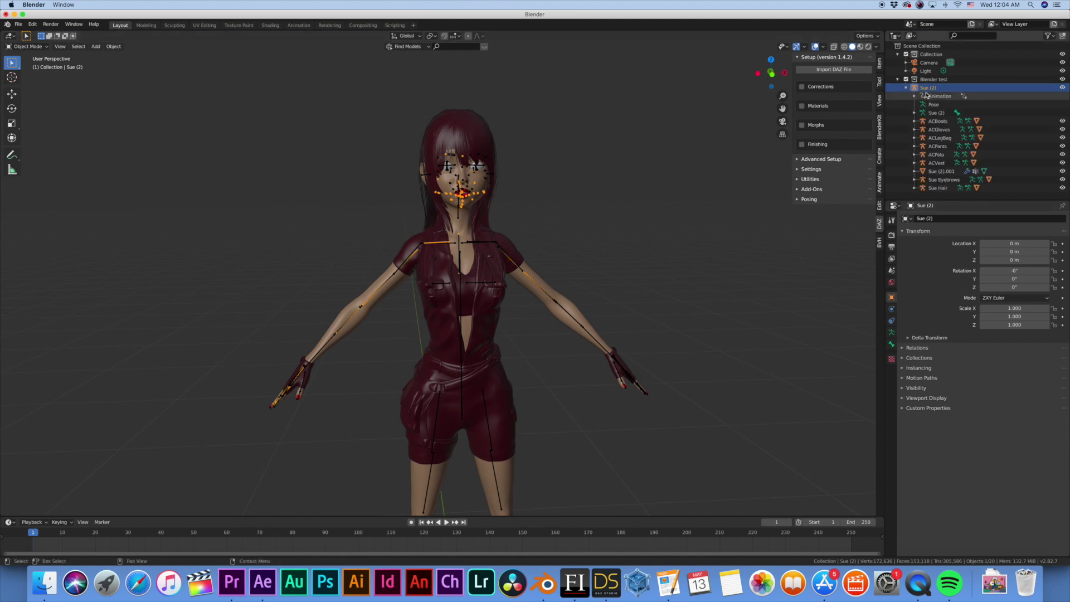
pyautogui.keyDown('shift'); pyautogui.click(939, 189); pyautogui.keyUp('shift')
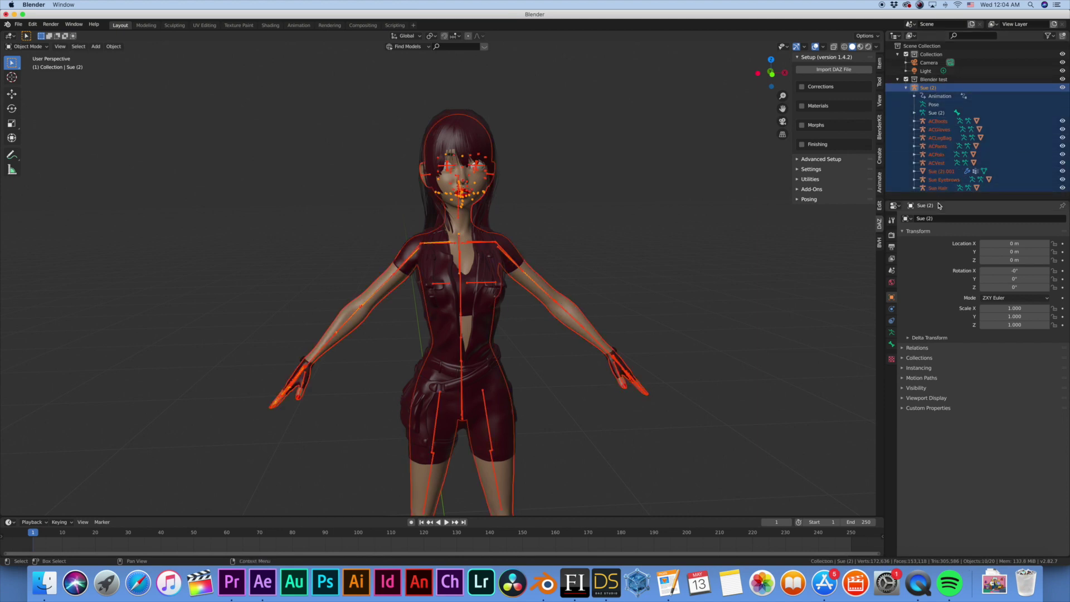
# - Merge the clothing rigs into the Sue (2) body rig
pyautogui.click(819, 87)
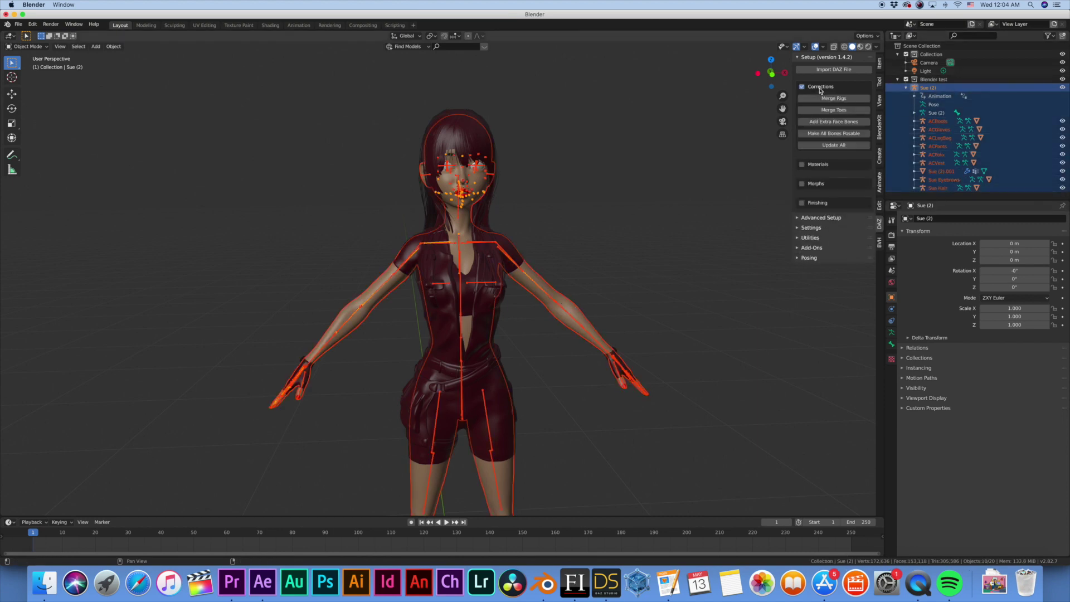
pyautogui.click(838, 101)
pyautogui.click(839, 117)
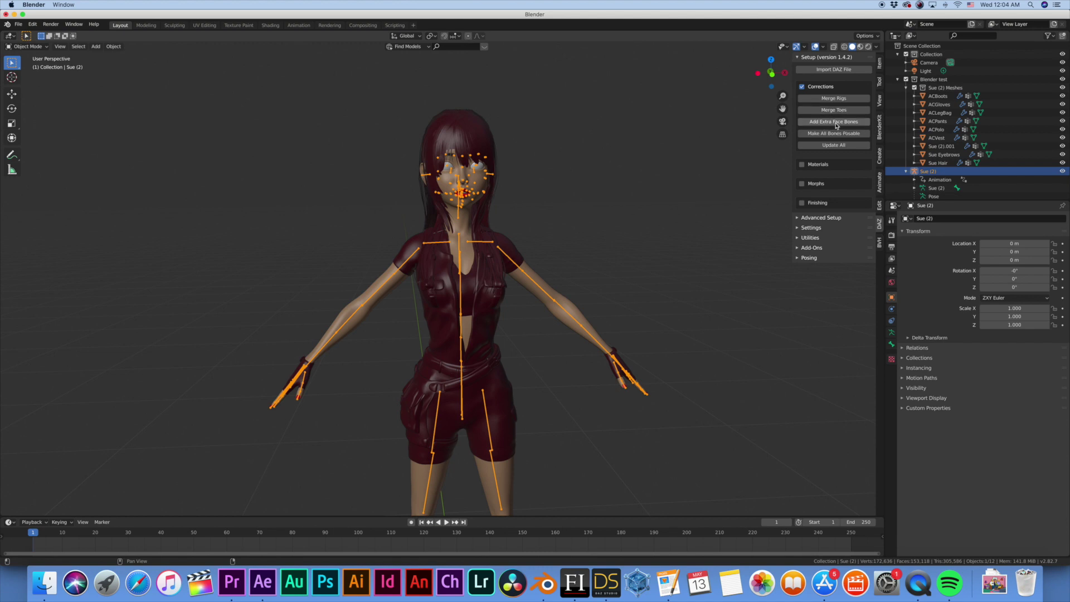
# - Add extra face bones and make all bones of the rig posable
pyautogui.click(837, 123)
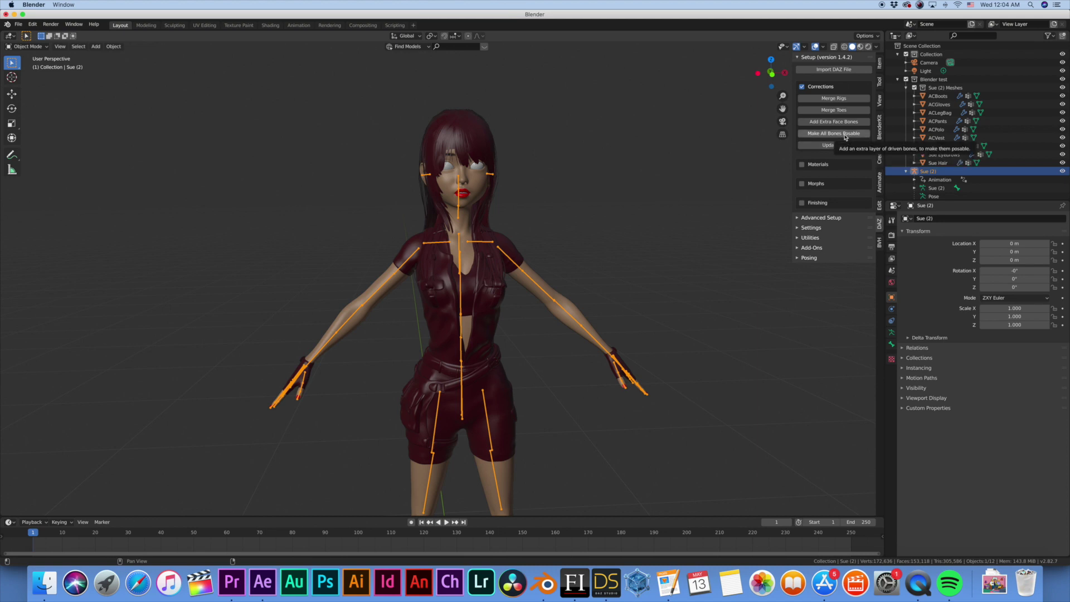
pyautogui.click(845, 135)
pyautogui.click(843, 163)
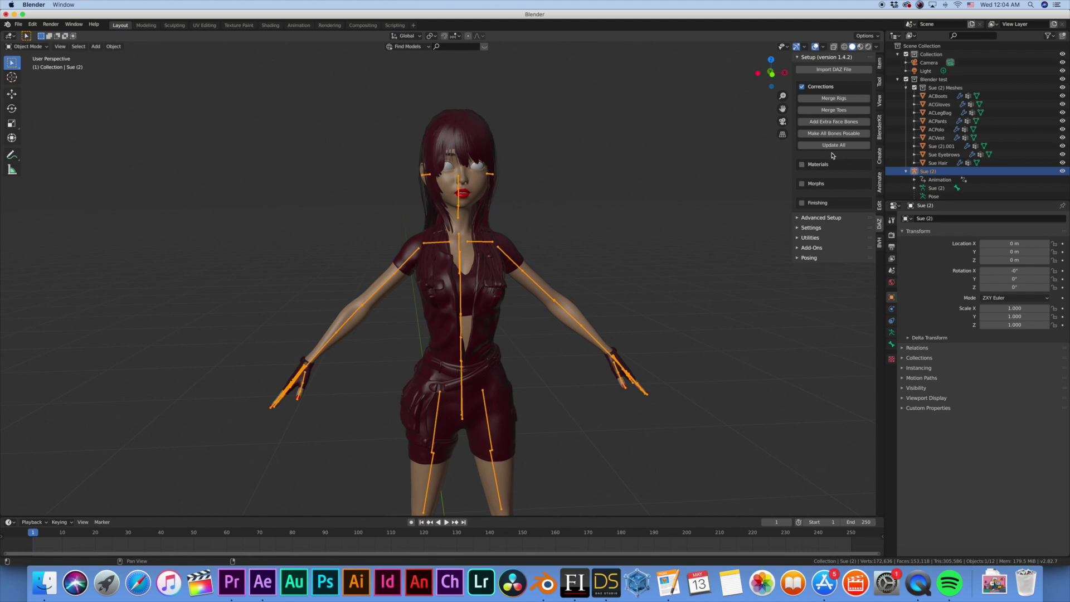
pyautogui.click(820, 185)
# - Load face unit, expression and viseme morphs onto the Sue rig
pyautogui.click(845, 196)
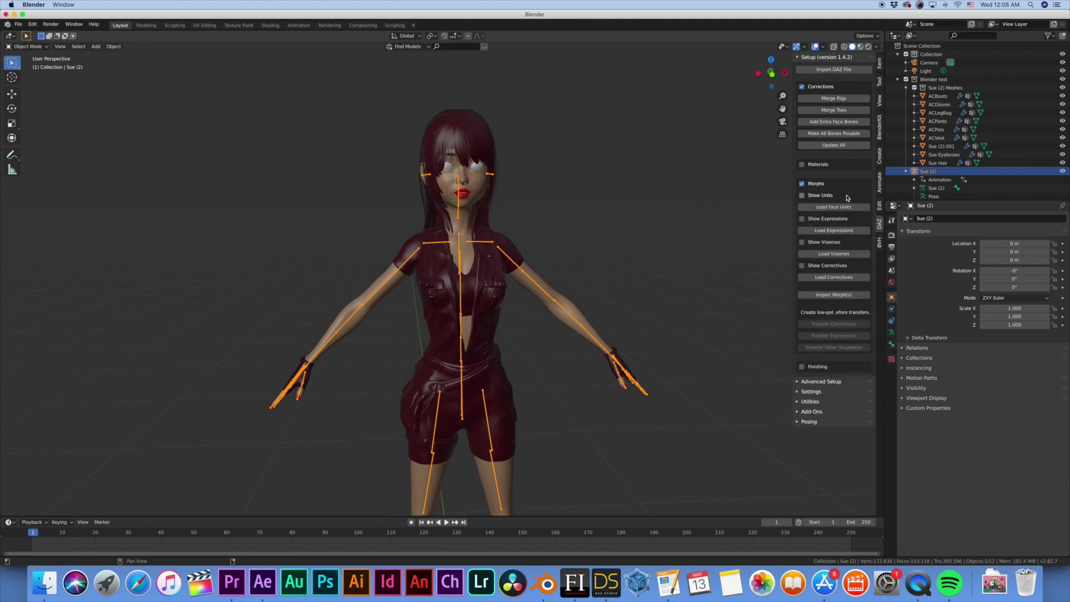
pyautogui.click(834, 209)
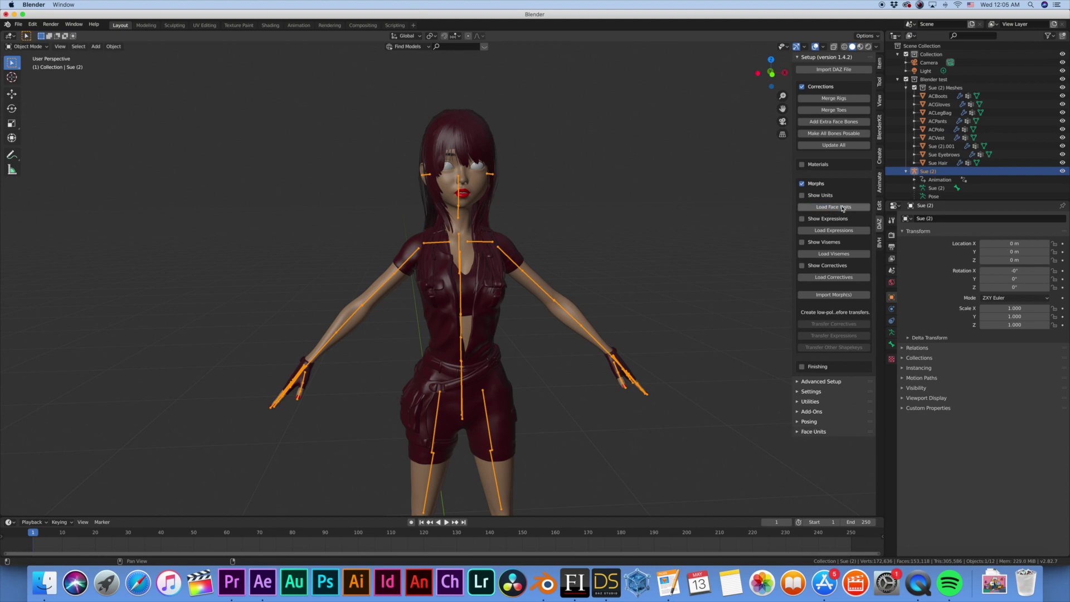
pyautogui.click(836, 231)
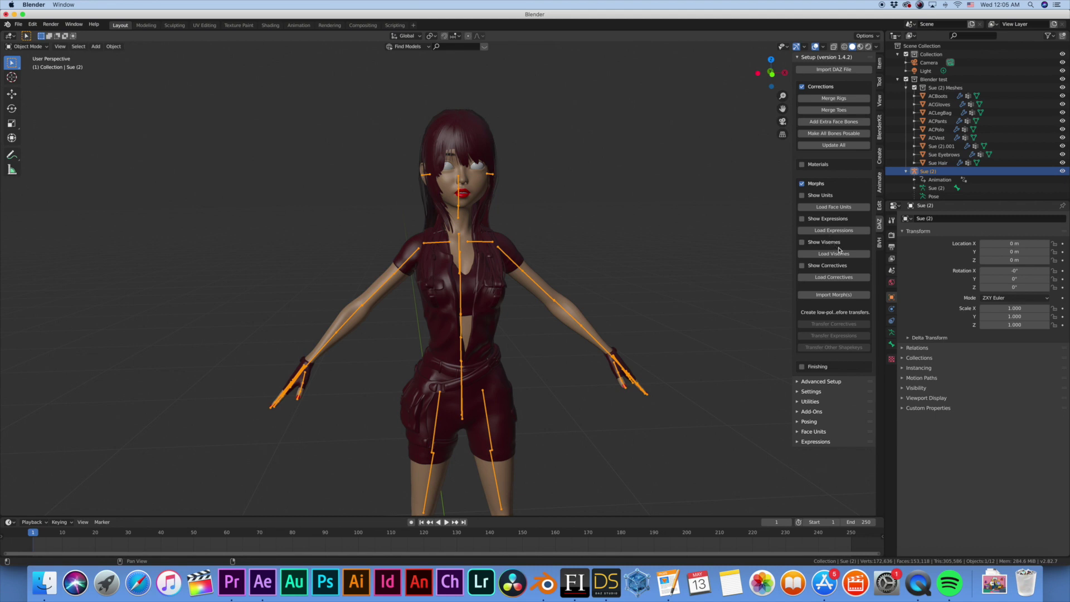
pyautogui.click(843, 254)
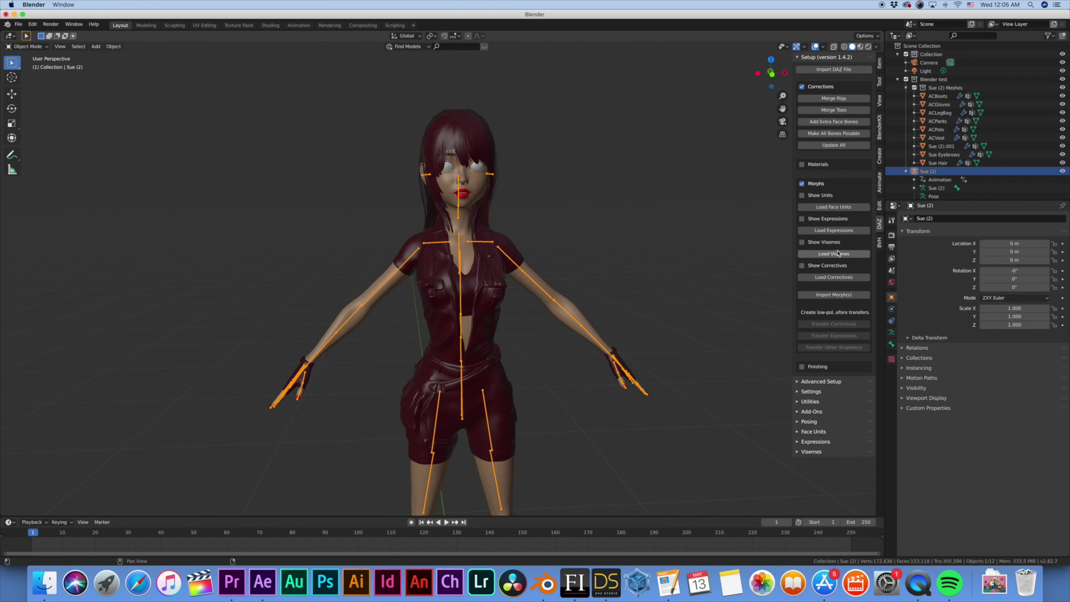
# - Load the corrective morphs onto the Sue rig
pyautogui.click(844, 279)
# - Enable the importer's Finishing options, then bring DAZ Studio to the front
pyautogui.click(825, 367)
pyautogui.scroll(-2, 825, 355)
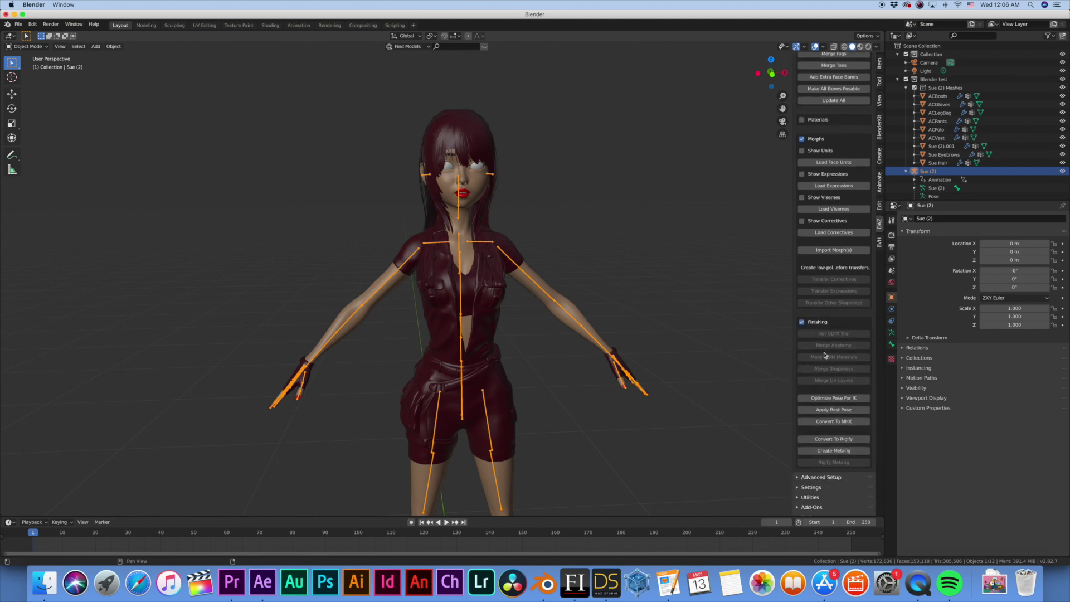
pyautogui.scroll(-2, 826, 355)
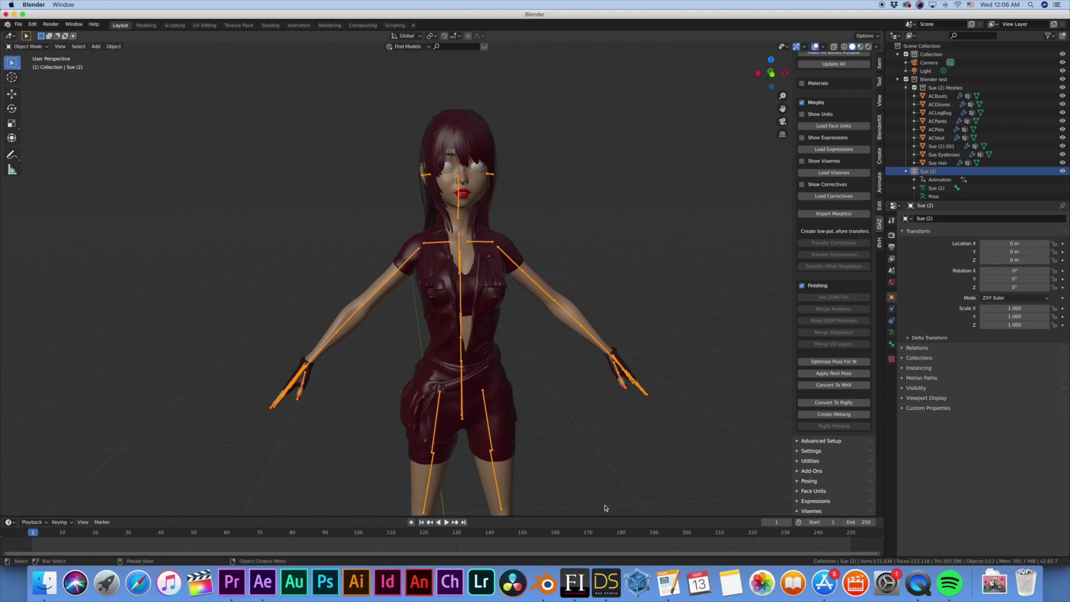
pyautogui.click(607, 583)
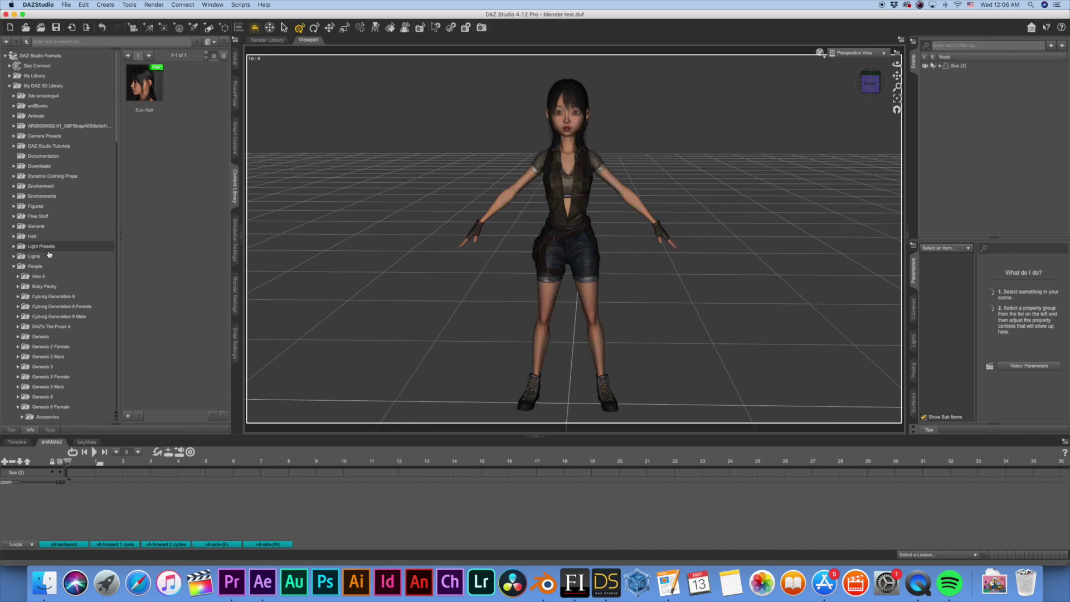
# - Apply the Delight Gabriela 8 Genesis 8 Female 02 pose to Sue (2)
pyautogui.scroll(-10, 49, 251)
pyautogui.scroll(-12, 49, 251)
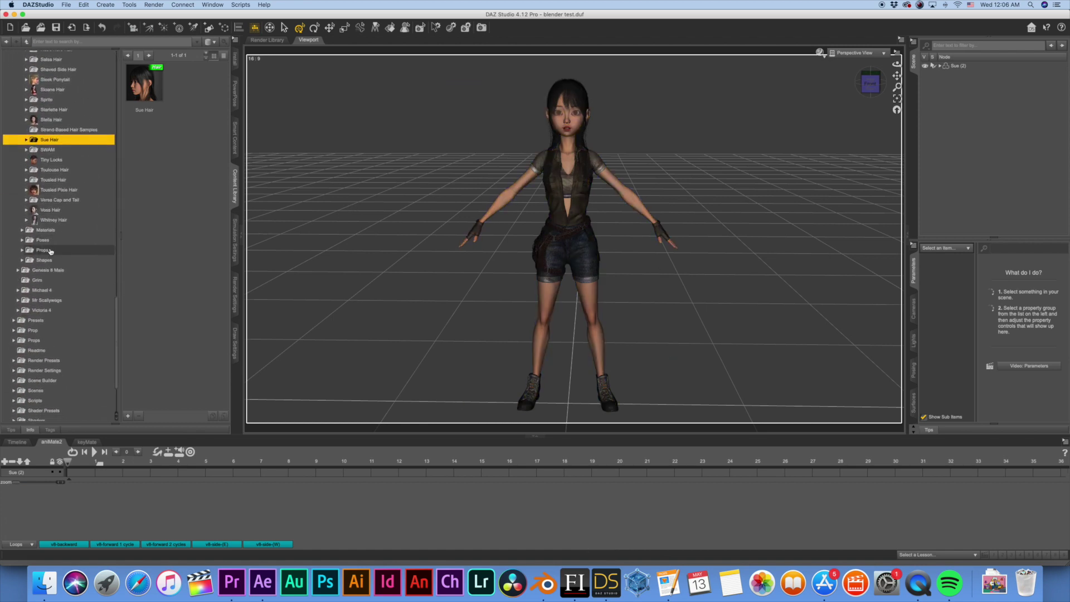
pyautogui.click(22, 240)
pyautogui.scroll(-5, 23, 240)
pyautogui.click(25, 234)
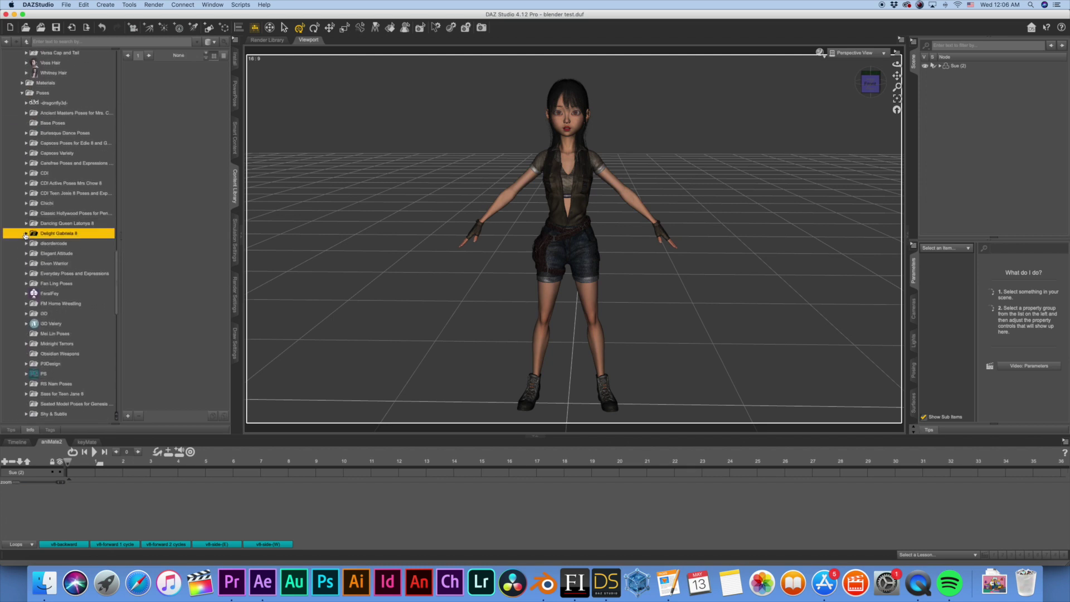
pyautogui.click(25, 234)
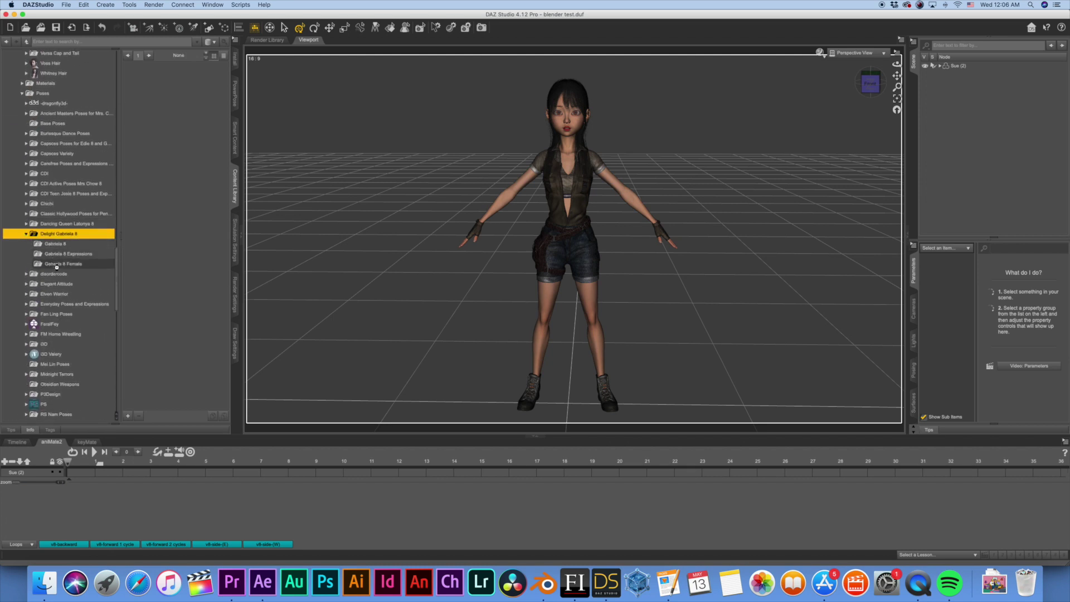
pyautogui.click(56, 265)
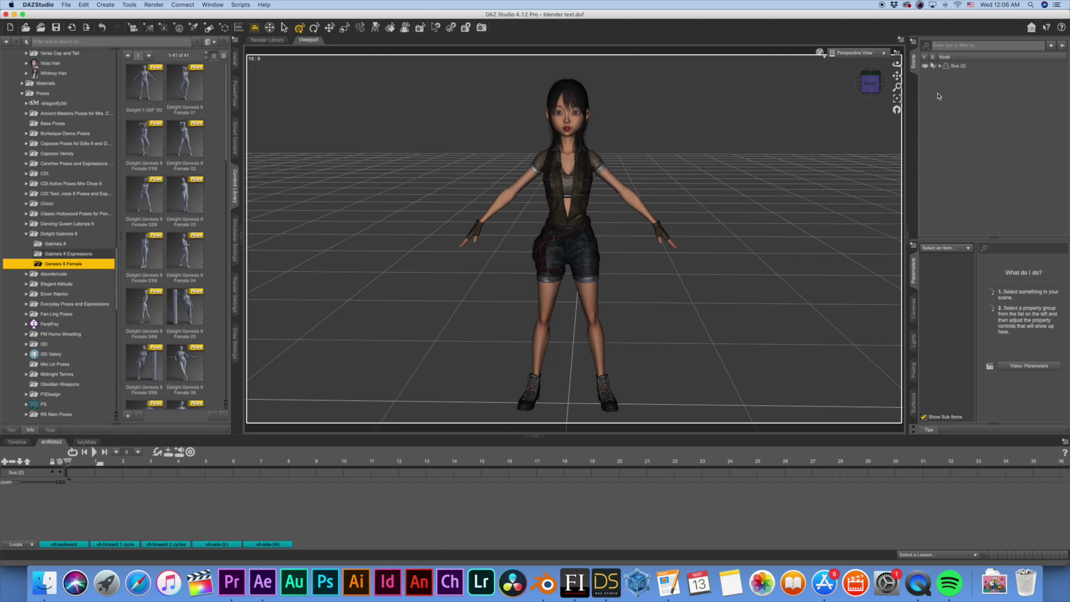
pyautogui.click(958, 66)
pyautogui.doubleClick(192, 136)
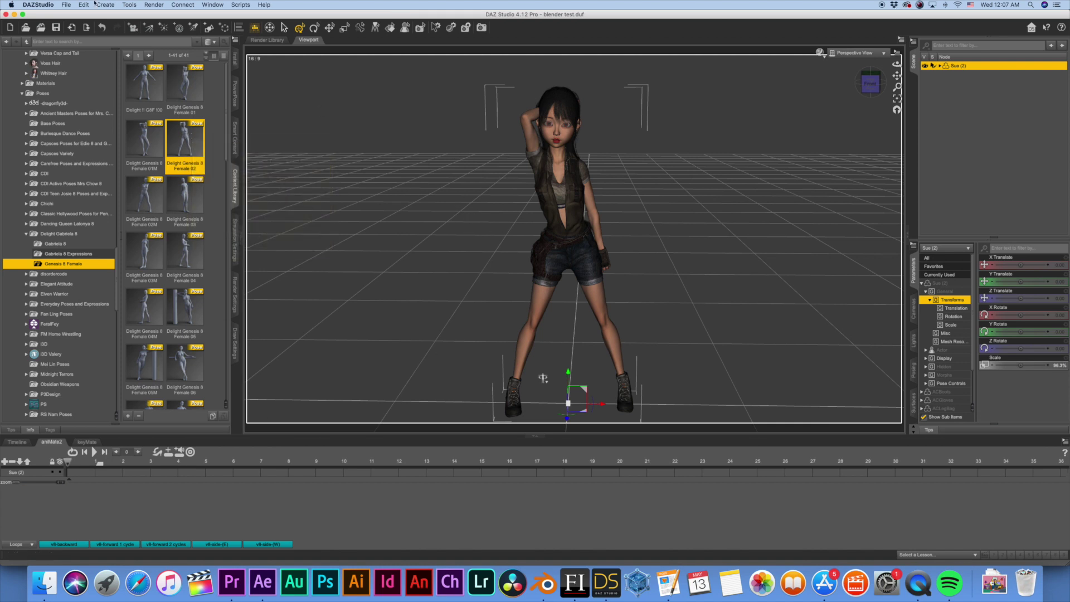
# - Save the current pose as a preset named 'blender test pose' on the Desktop
pyautogui.click(66, 5)
pyautogui.moveTo(100, 62)
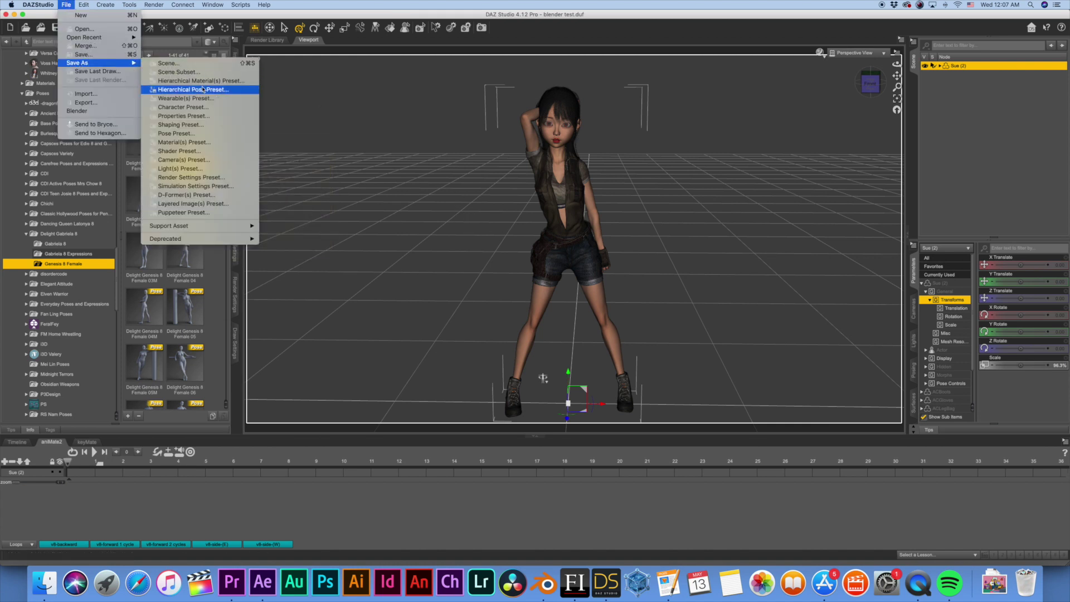
pyautogui.click(199, 134)
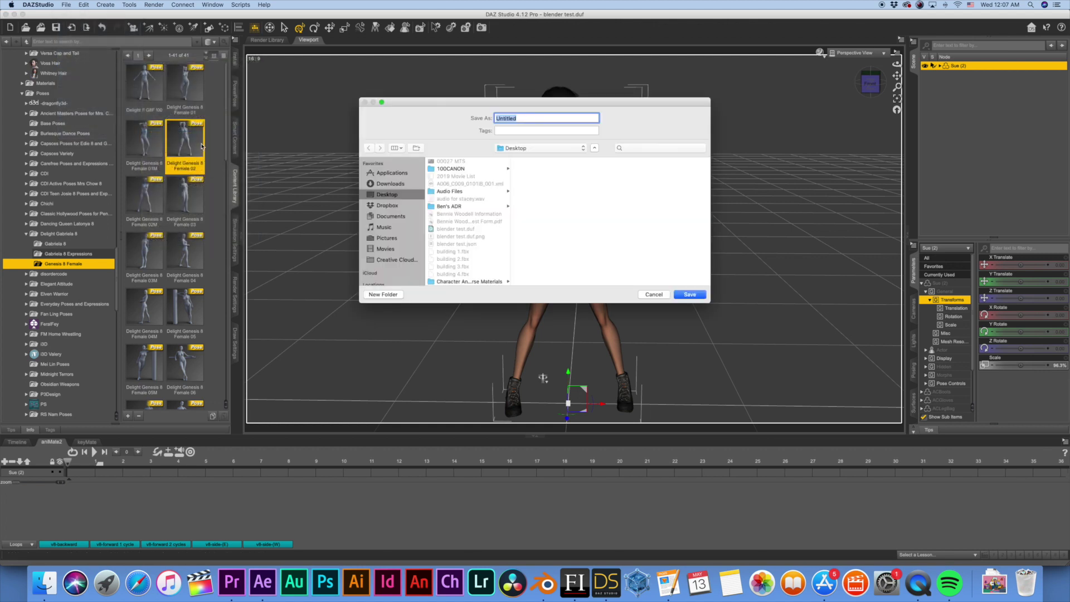
pyautogui.write('blender test pose')
pyautogui.click(685, 296)
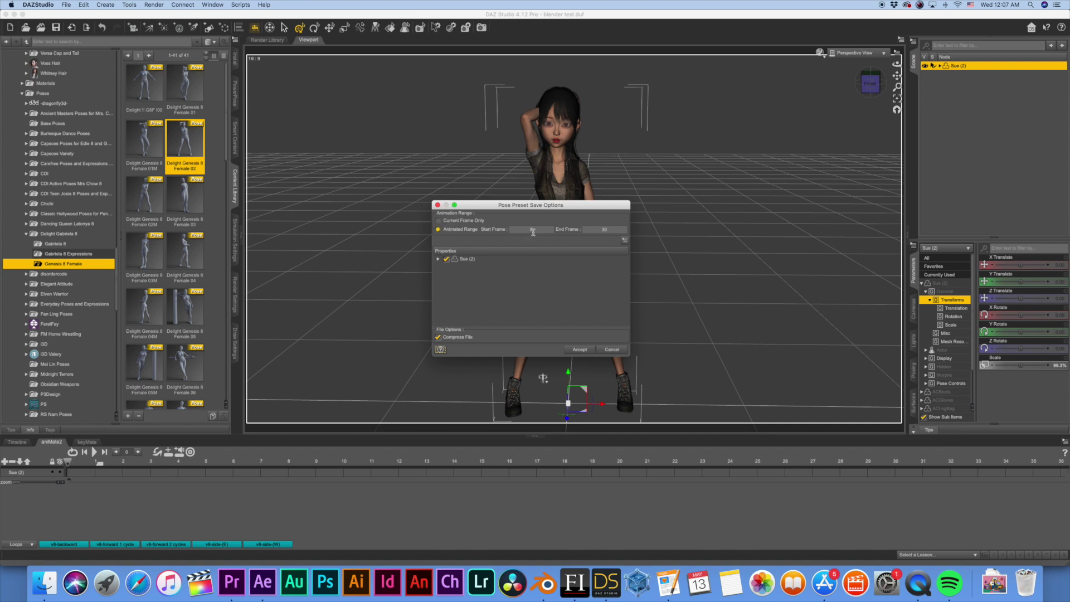
# - Choose Current Frame Only in the Pose Preset Save Options
pyautogui.click(438, 220)
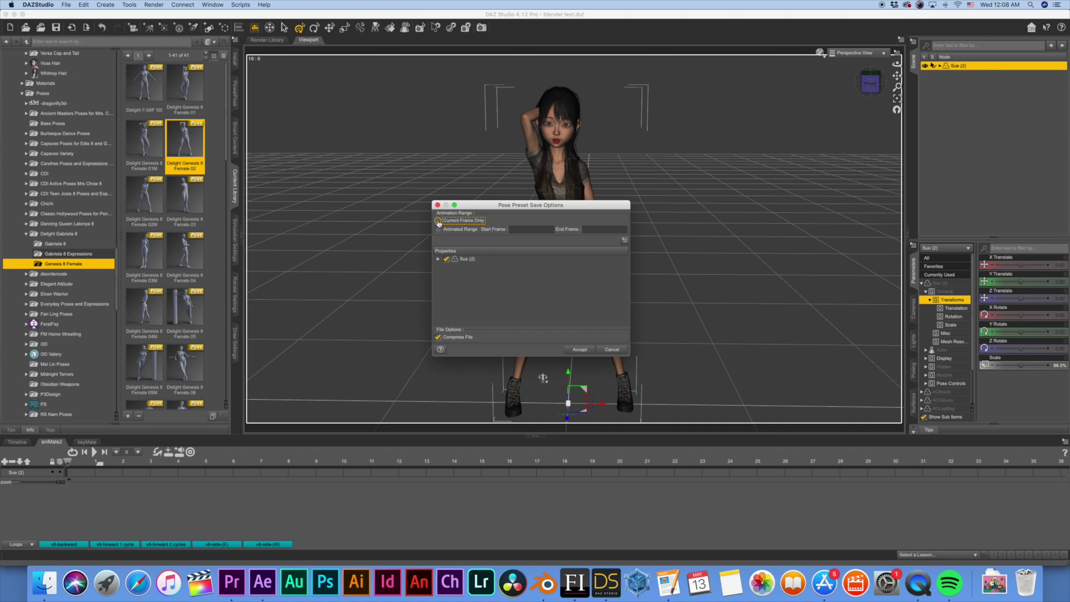
pyautogui.click(439, 222)
# - Accept the DAZ preset and import Desktop/blender test pose.duf onto Sue (2)'s rig in Blender
pyautogui.click(579, 350)
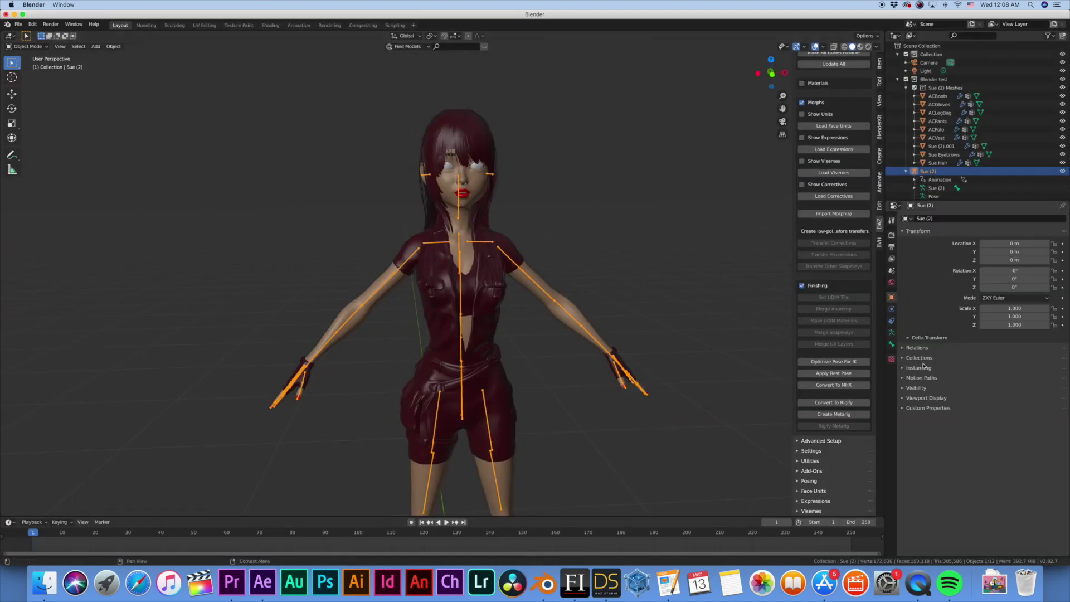
pyautogui.click(816, 481)
pyautogui.scroll(-3, 819, 469)
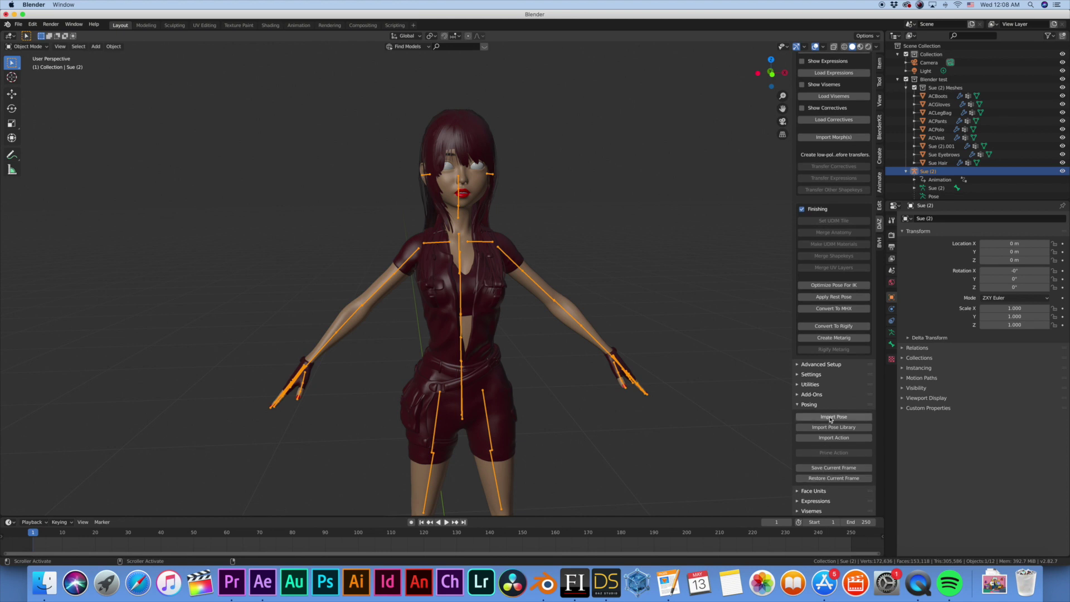
pyautogui.click(842, 418)
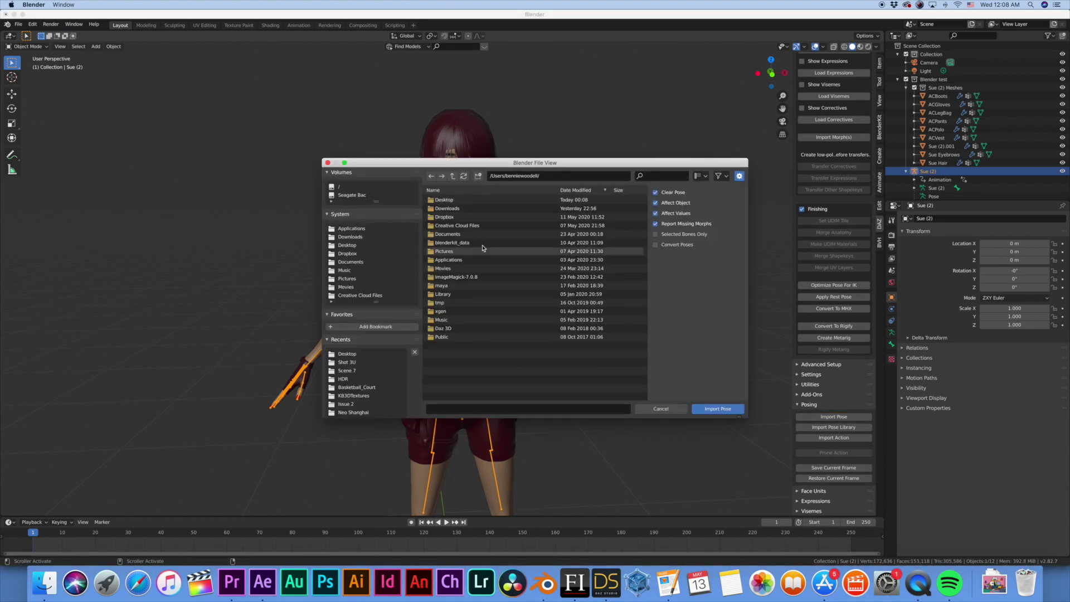
pyautogui.click(346, 246)
pyautogui.scroll(-5, 446, 240)
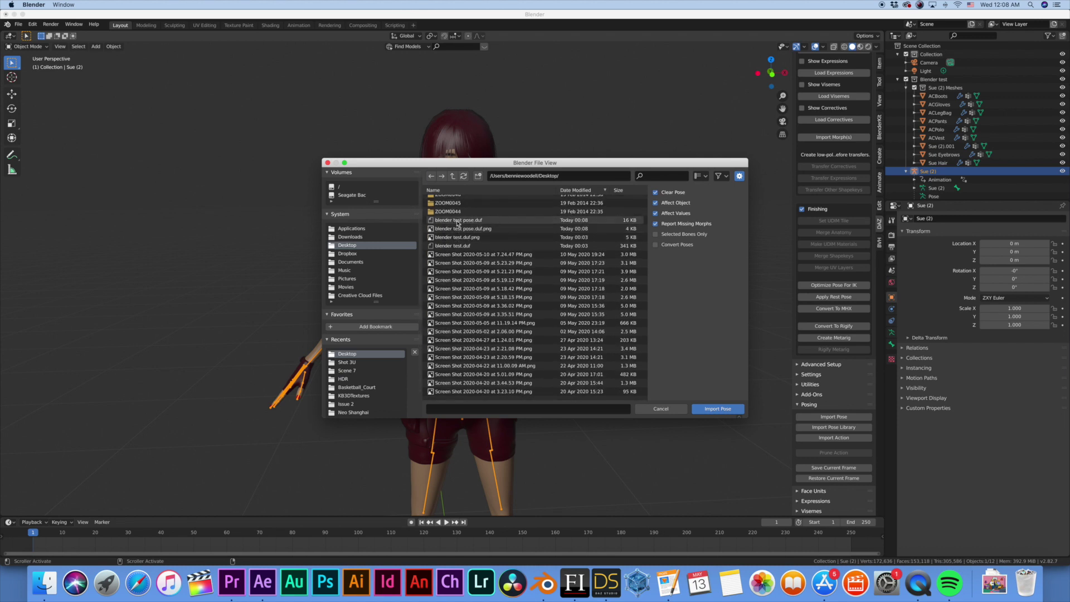
pyautogui.click(457, 220)
pyautogui.click(717, 409)
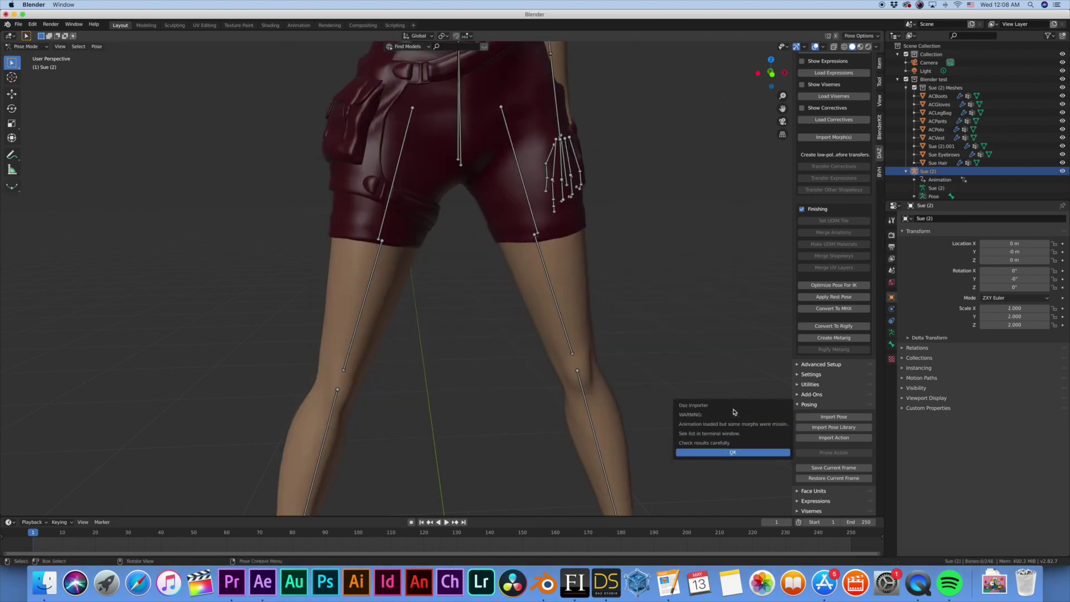
pyautogui.click(723, 449)
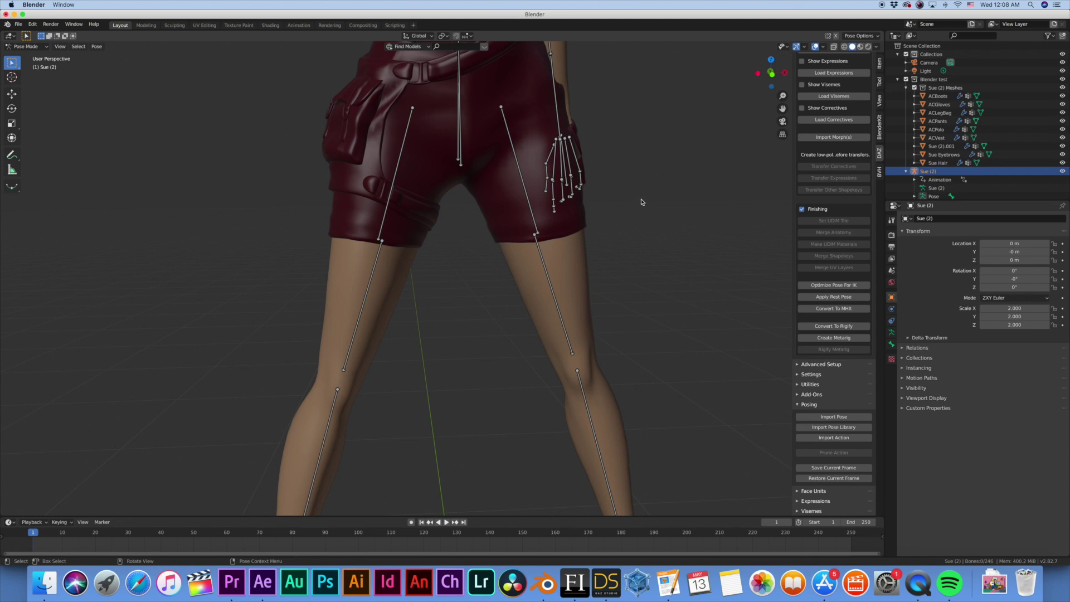
pyautogui.scroll(-5, 642, 202)
# - Reset Sue (2)'s Scale X, Y and Z from 2 to 1 and frame the character
pyautogui.scroll(2, 641, 202)
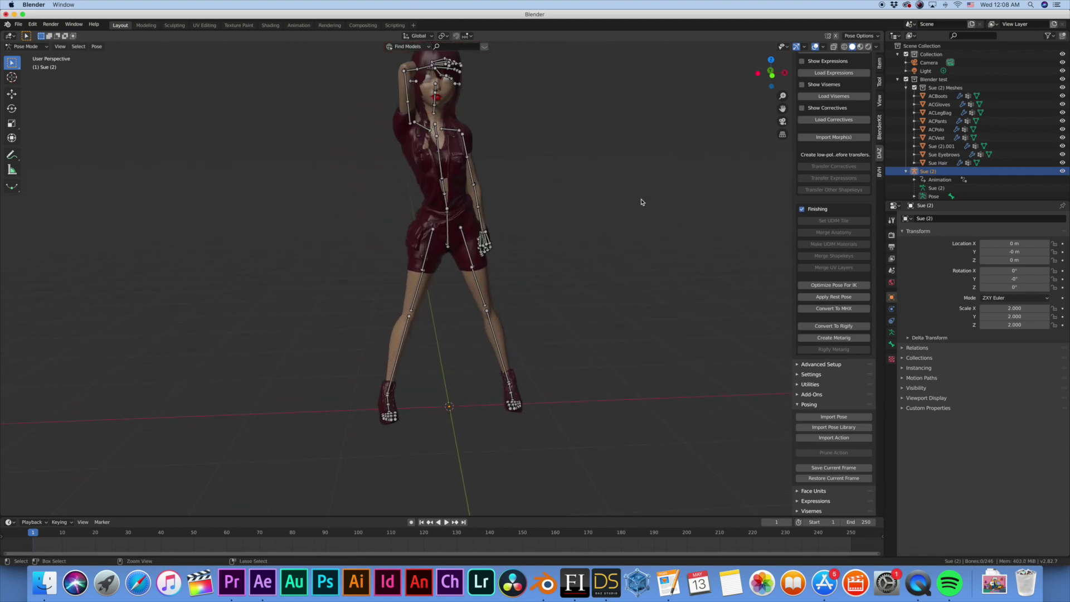
pyautogui.keyDown('shift'); pyautogui.scroll(1, 641, 202); pyautogui.keyUp('shift')
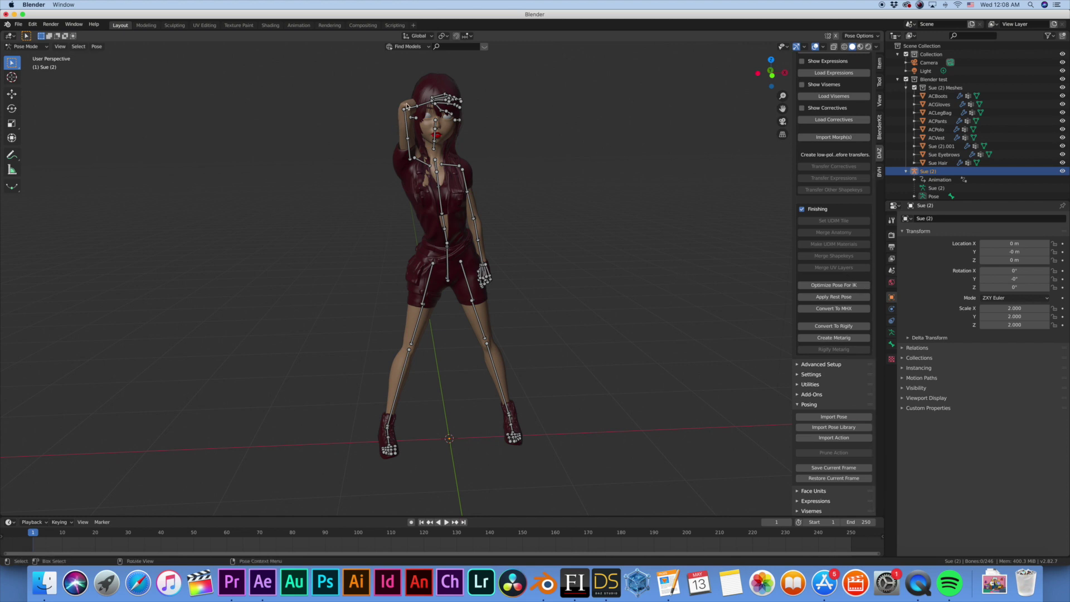
pyautogui.click(1010, 310)
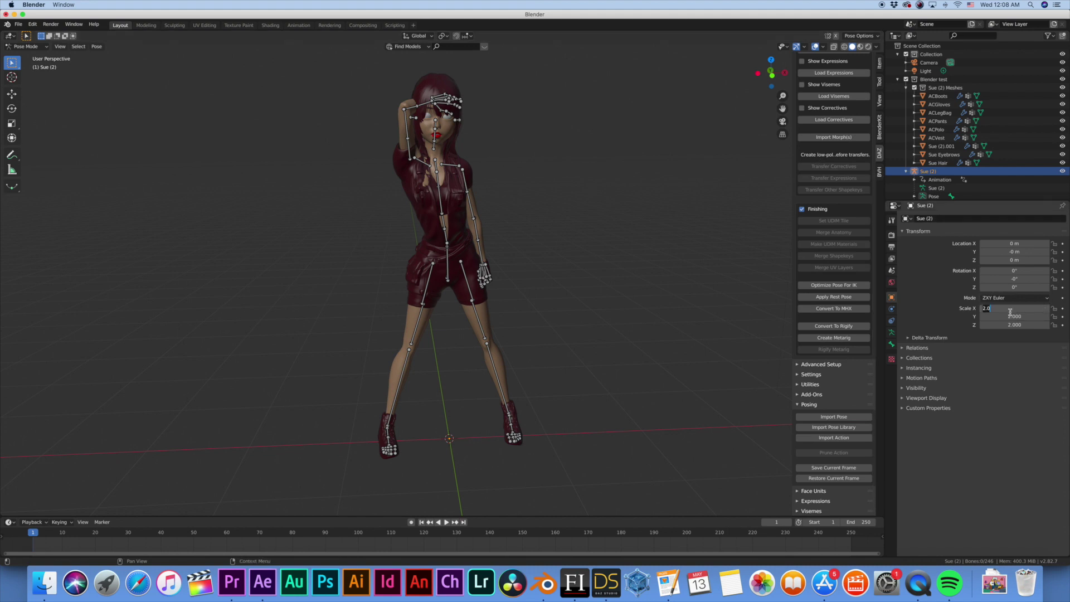
pyautogui.write('1')
pyautogui.press('Tab')
pyautogui.write('1')
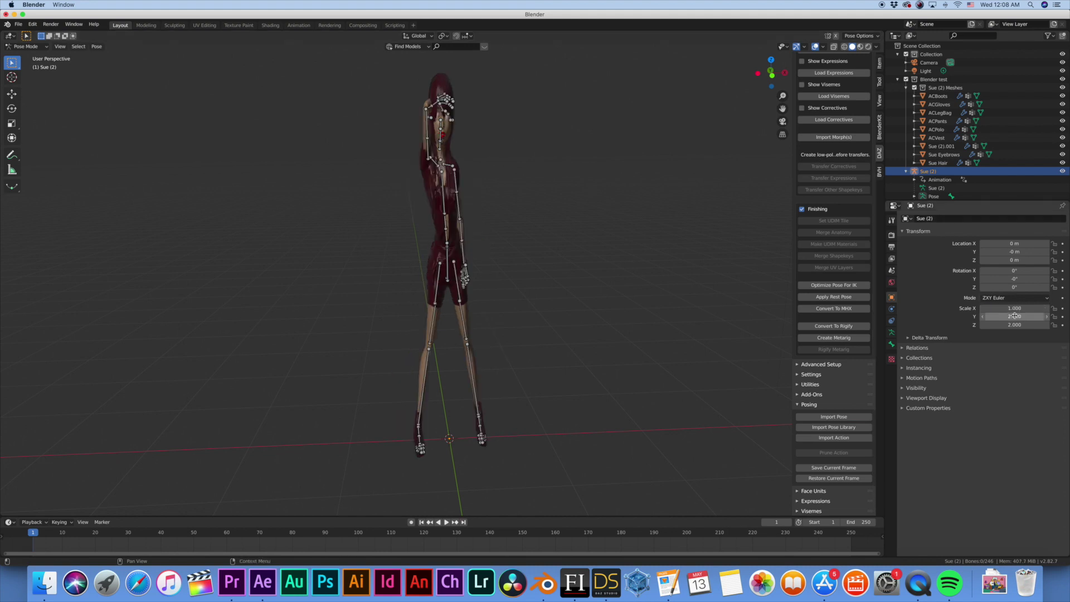
pyautogui.press('Return')
pyautogui.click(1015, 325)
pyautogui.write('1')
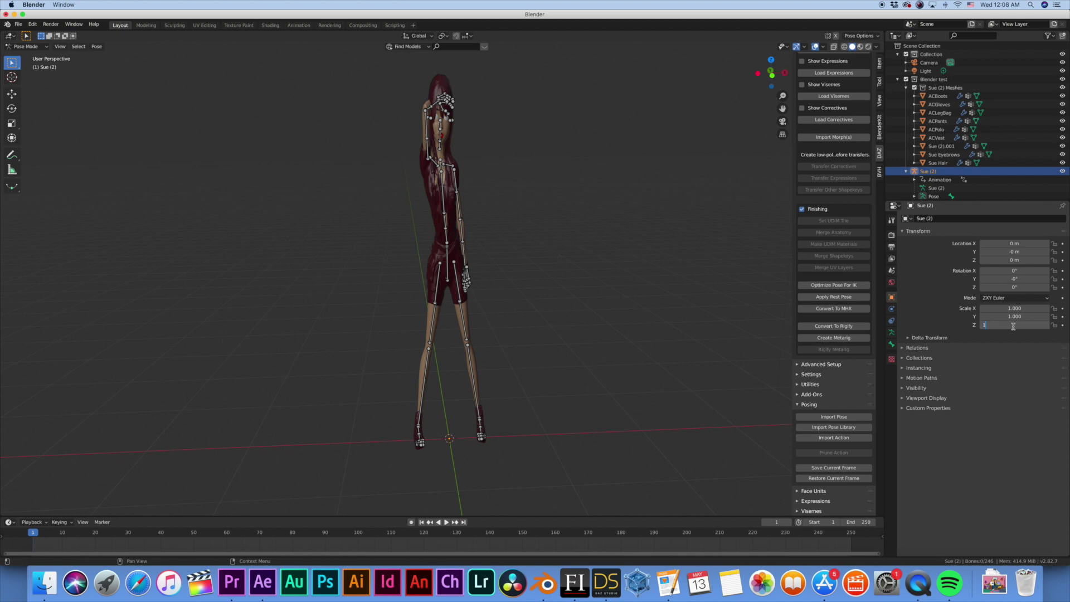
pyautogui.press('Return')
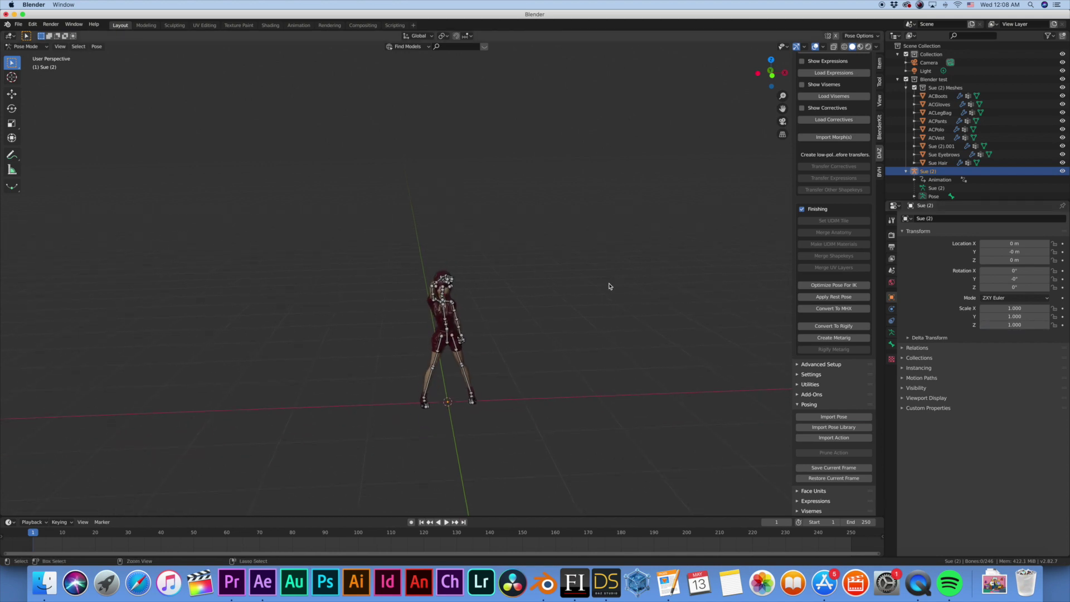
pyautogui.scroll(5, 609, 286)
pyautogui.keyDown('shift'); pyautogui.scroll(-5, 609, 286); pyautogui.keyUp('shift')
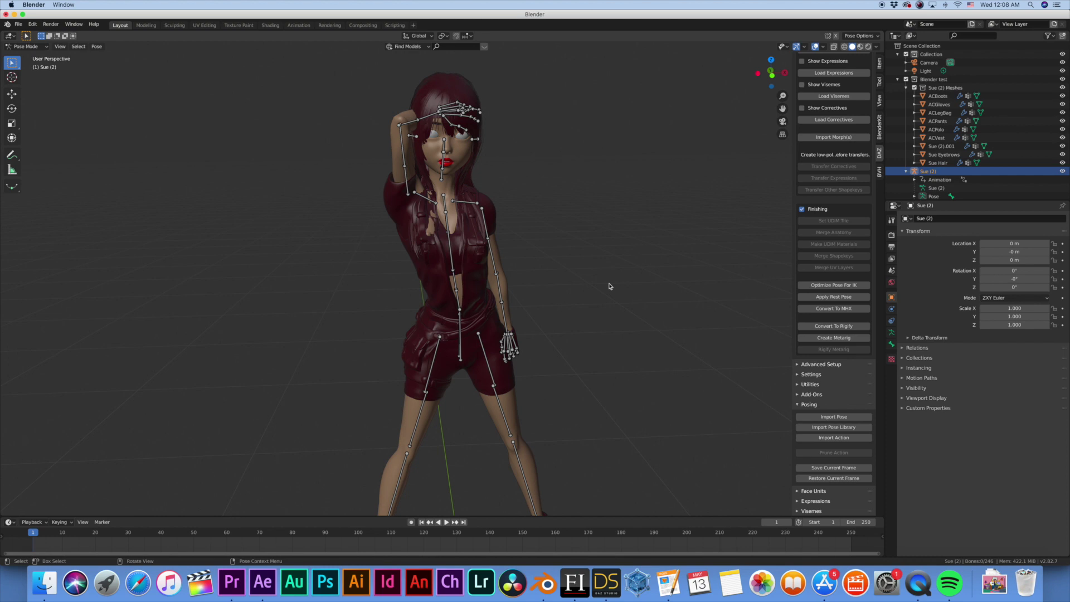
# - In DAZ Studio at frame 11, move the figure up and lower the raised arm onto her head
pyautogui.click(606, 583)
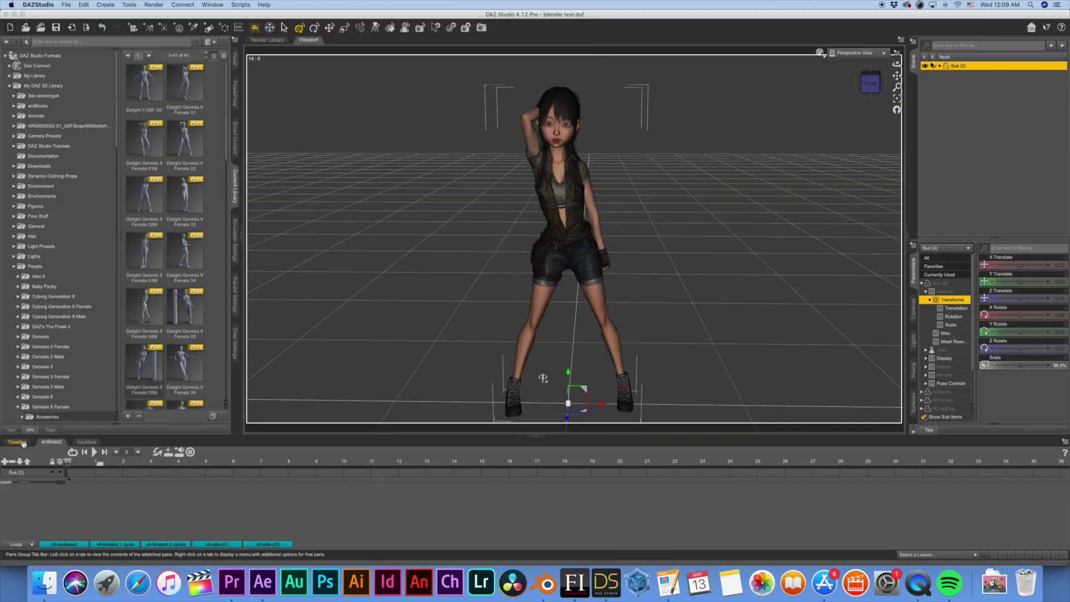
pyautogui.click(22, 442)
pyautogui.click(458, 459)
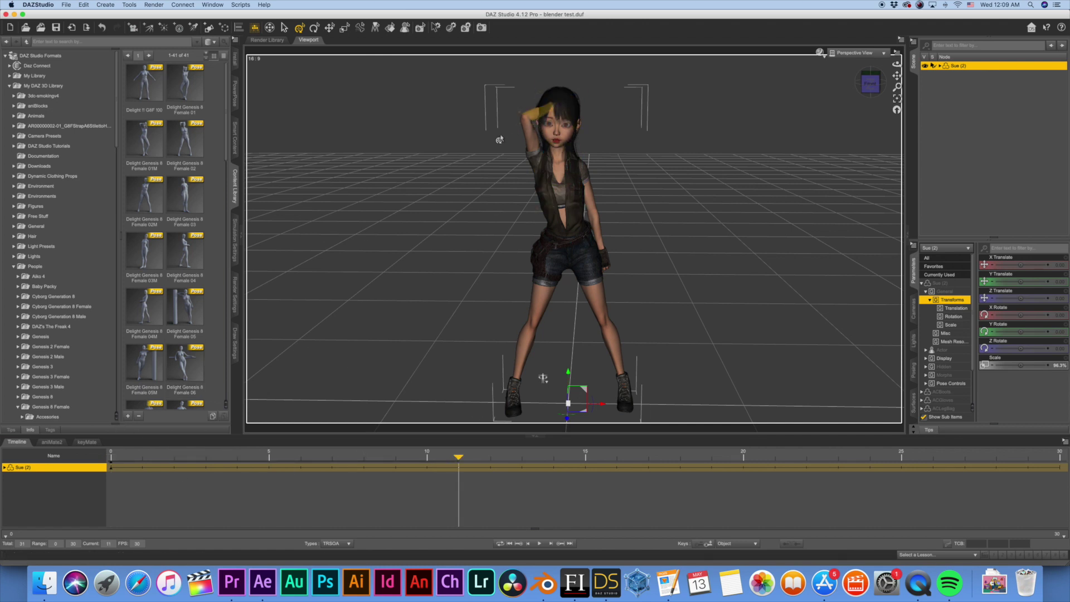
pyautogui.moveTo(472, 146); pyautogui.dragTo(431, 52)
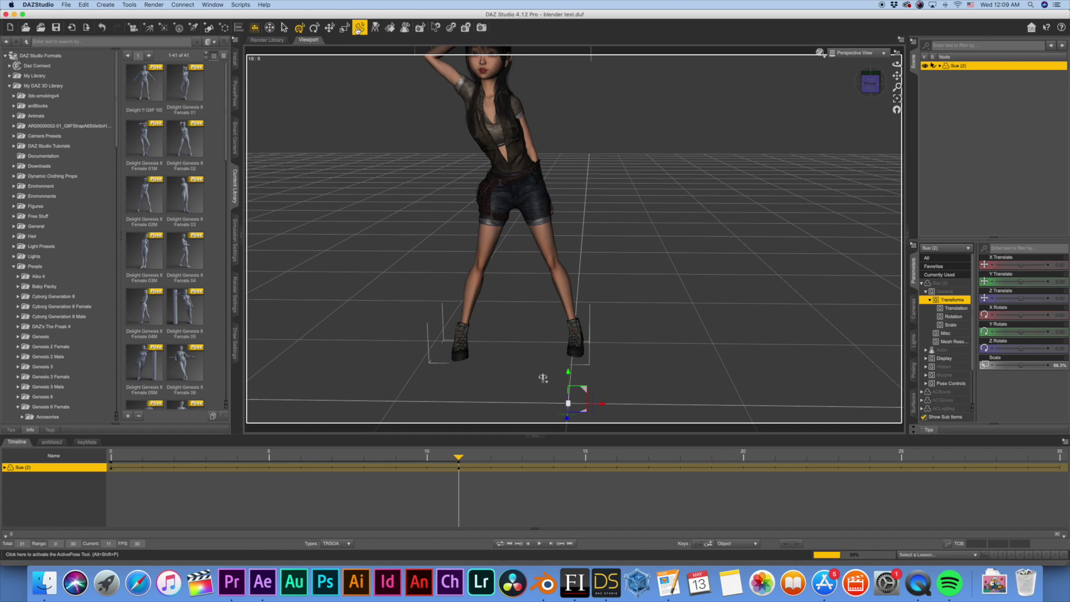
pyautogui.moveTo(449, 105); pyautogui.dragTo(382, 148)
# - Save a new pose preset named 'blender test animation'
pyautogui.click(66, 5)
pyautogui.moveTo(98, 65)
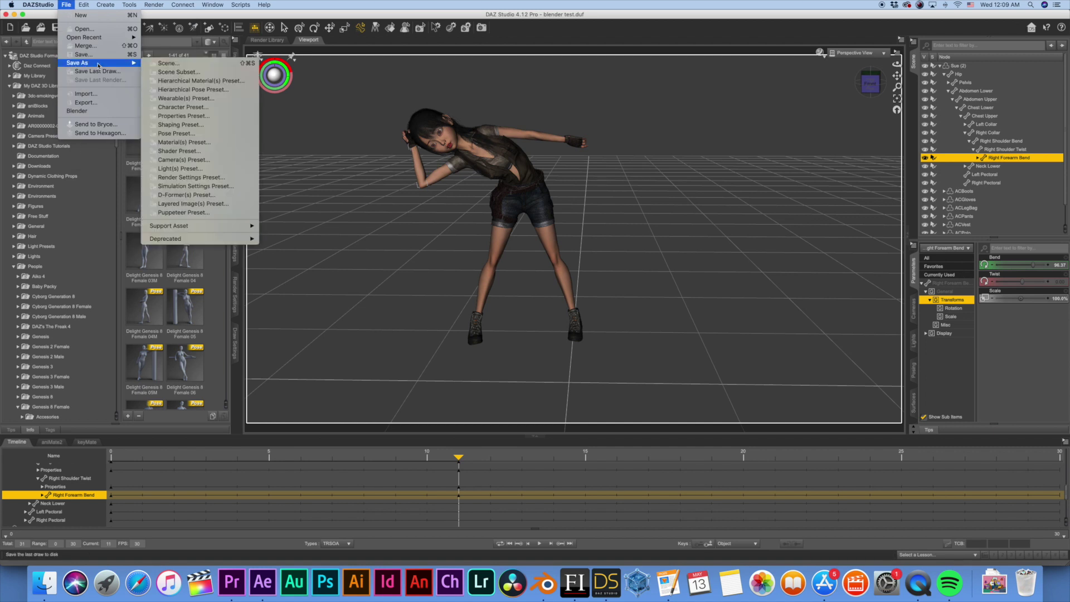
pyautogui.click(174, 133)
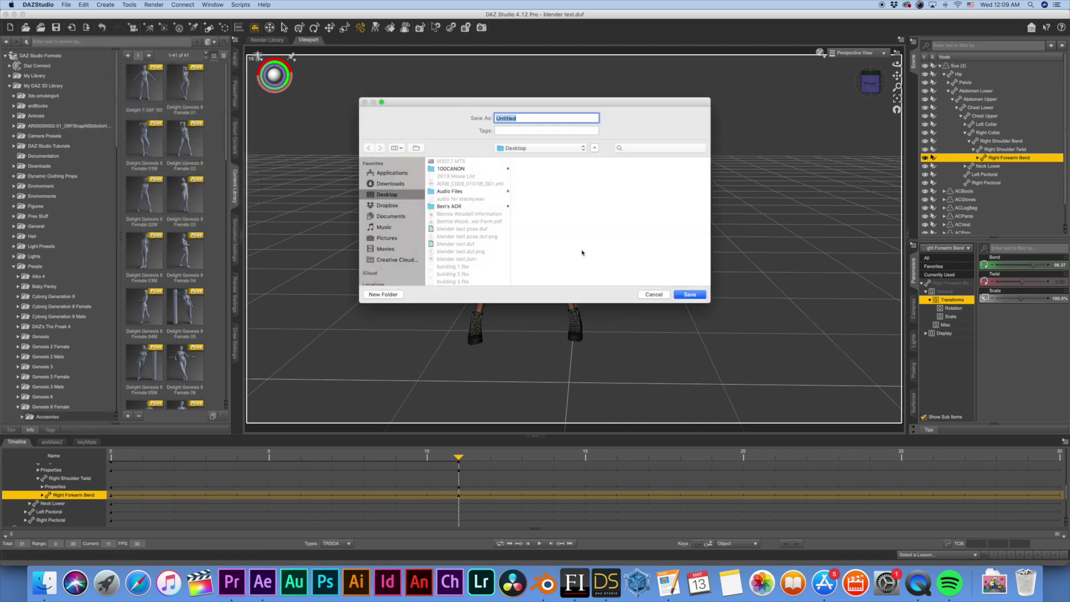
pyautogui.click(654, 295)
pyautogui.click(84, 5)
pyautogui.moveTo(66, 5)
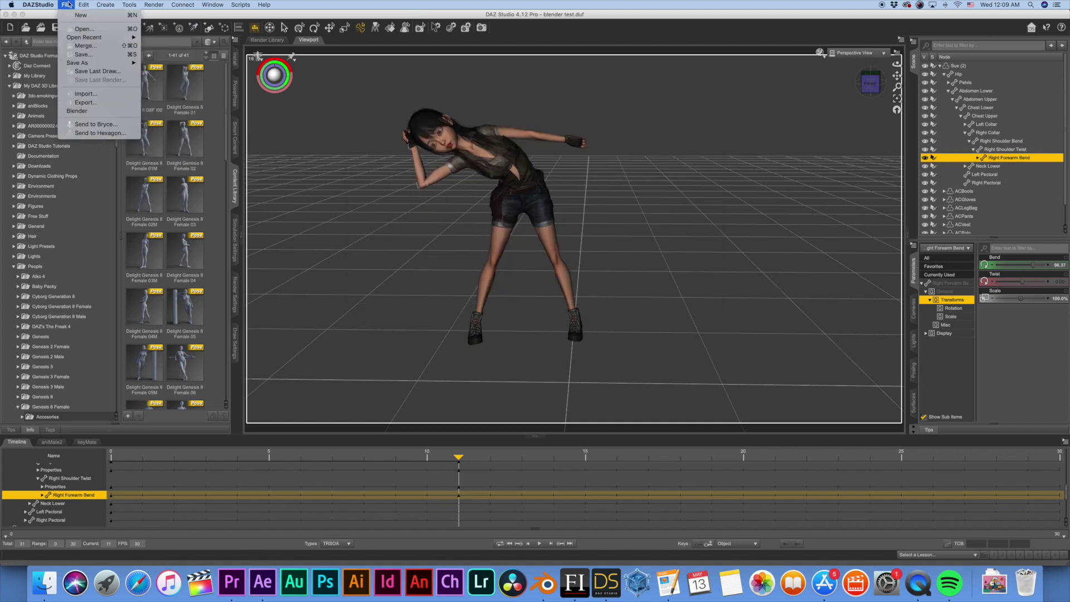
pyautogui.moveTo(78, 63)
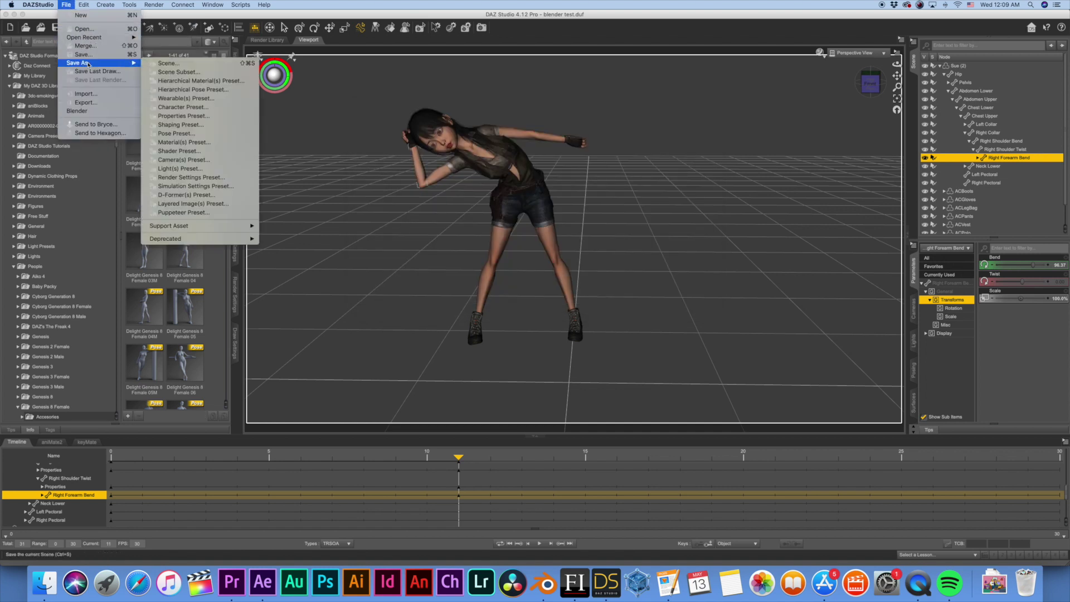
pyautogui.click(177, 137)
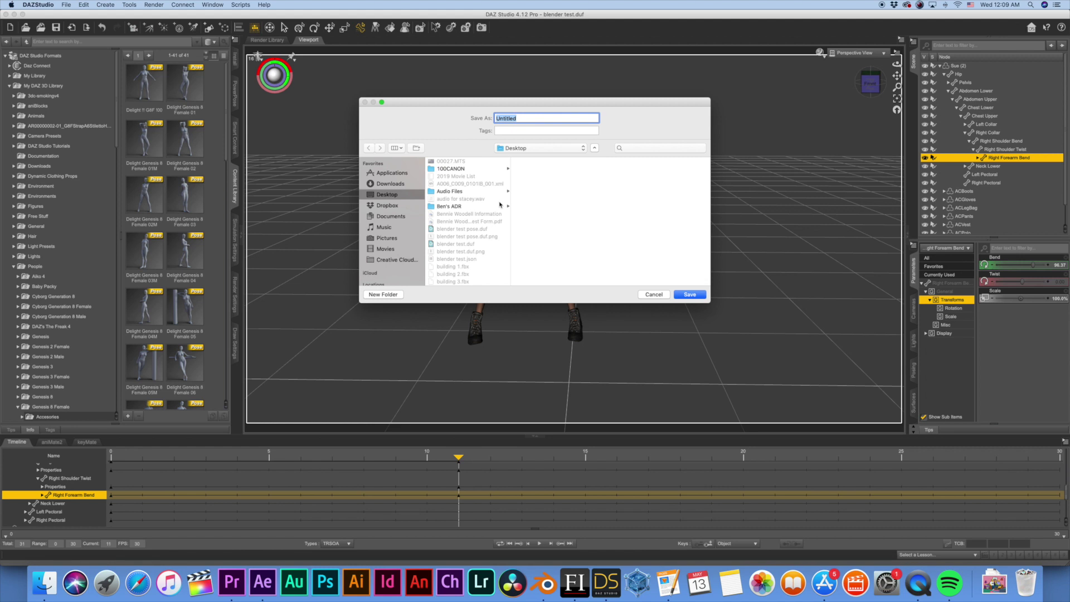
pyautogui.write('blender test animation')
pyautogui.press('Return')
# - Save the preset with the Animated Range option covering frames 0–30
pyautogui.click(461, 229)
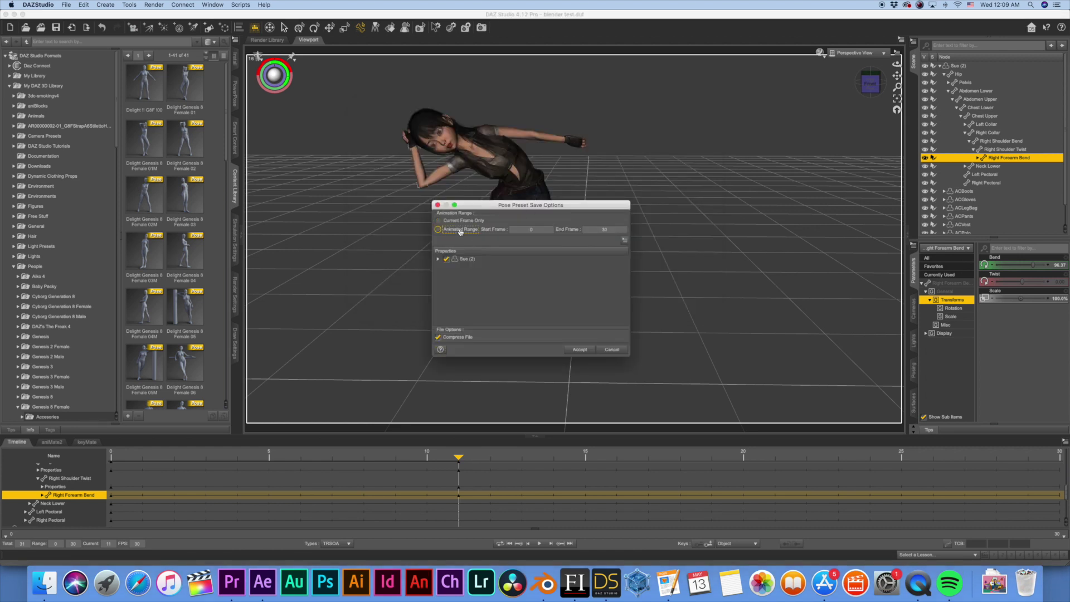
pyautogui.doubleClick(606, 230)
pyautogui.click(581, 349)
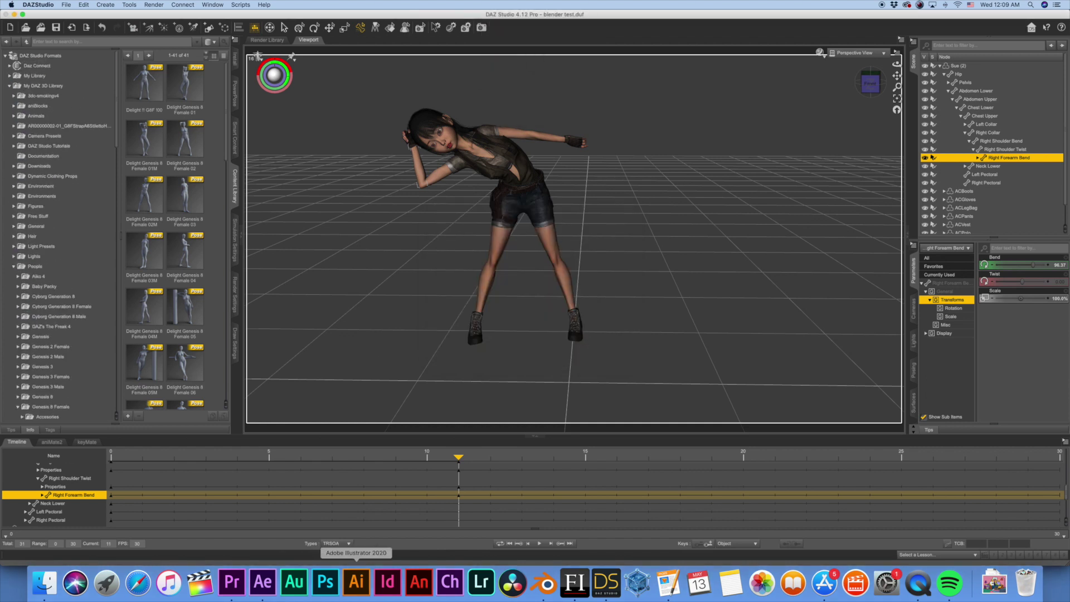
pyautogui.click(547, 582)
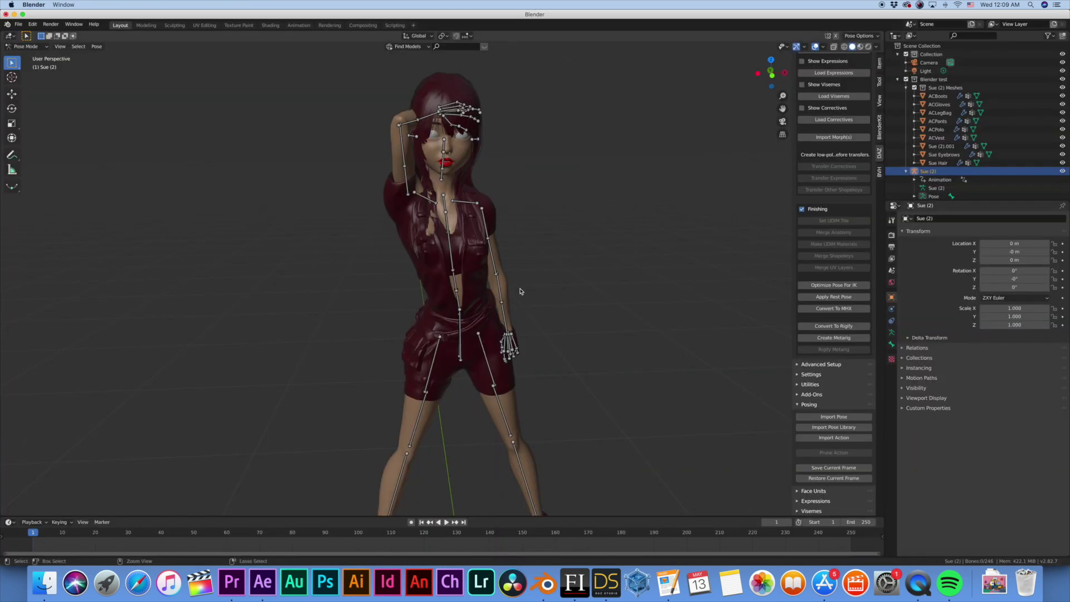
# - Scale the character to 2 along Z, then to 2 along X and Y
pyautogui.scroll(-3, 519, 291)
pyautogui.scroll(2, 520, 291)
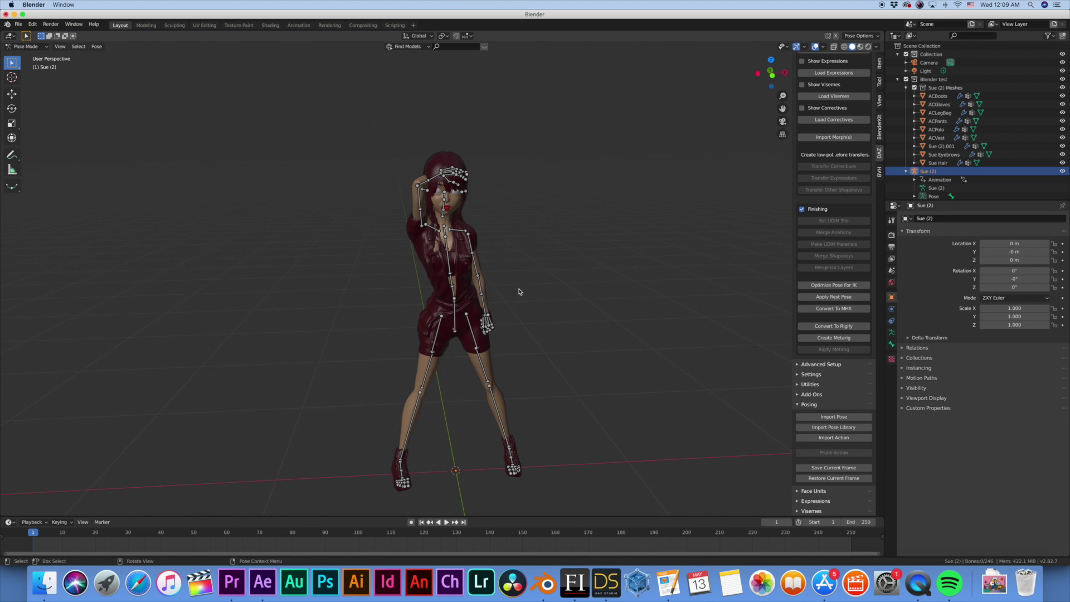
pyautogui.hotkey('ctrl', 'z')
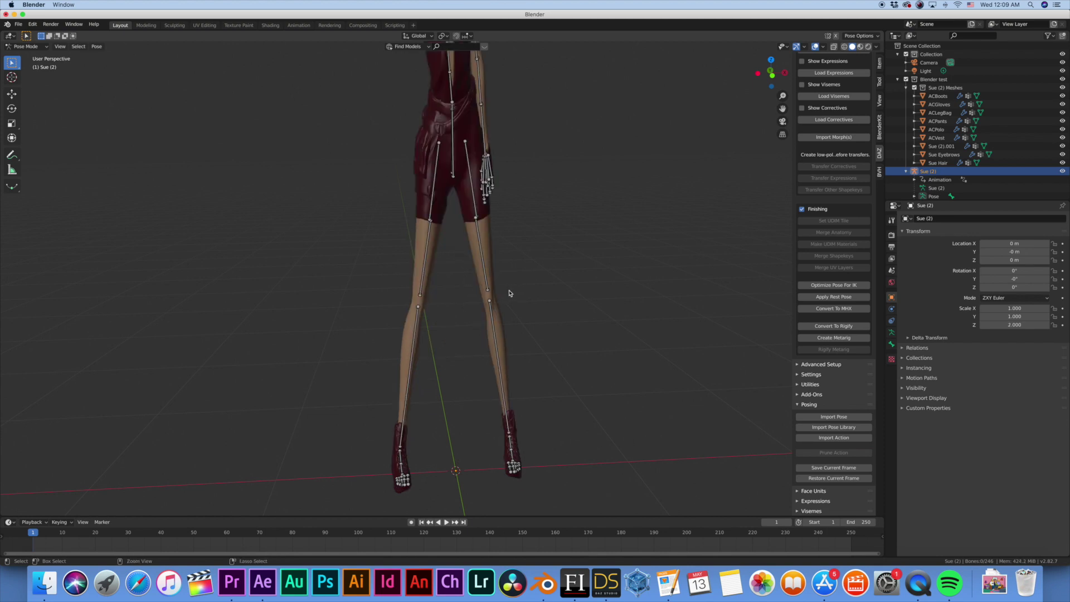
pyautogui.hotkey('ctrl', 'z')
pyautogui.hotkey('ctrl', 'z')
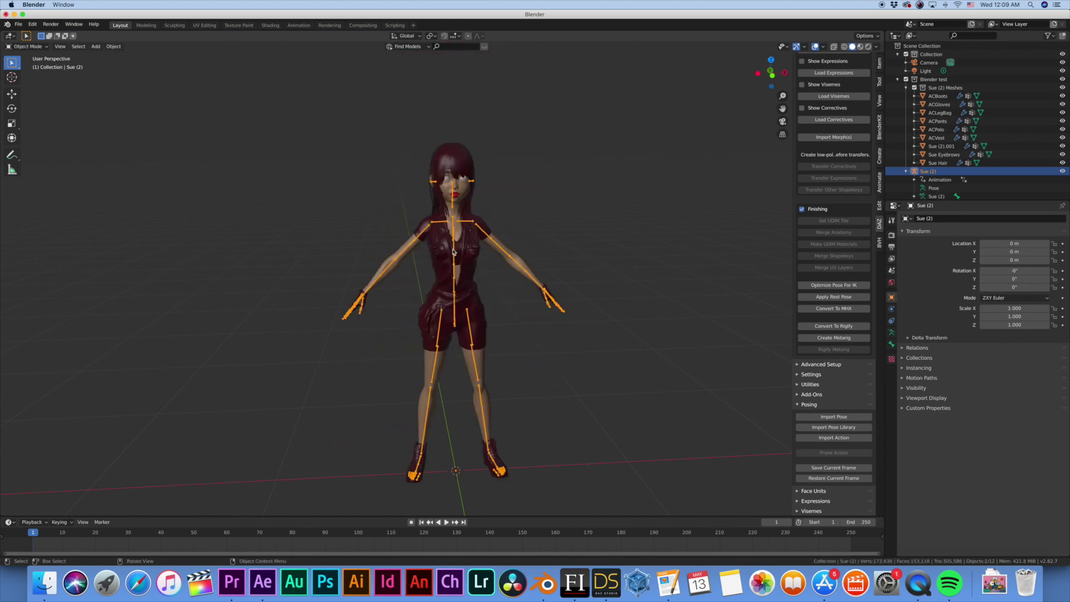
# - Import the action from Desktop/blender test animation.duf onto the character, dismissing the missing-morphs warning
pyautogui.click(831, 438)
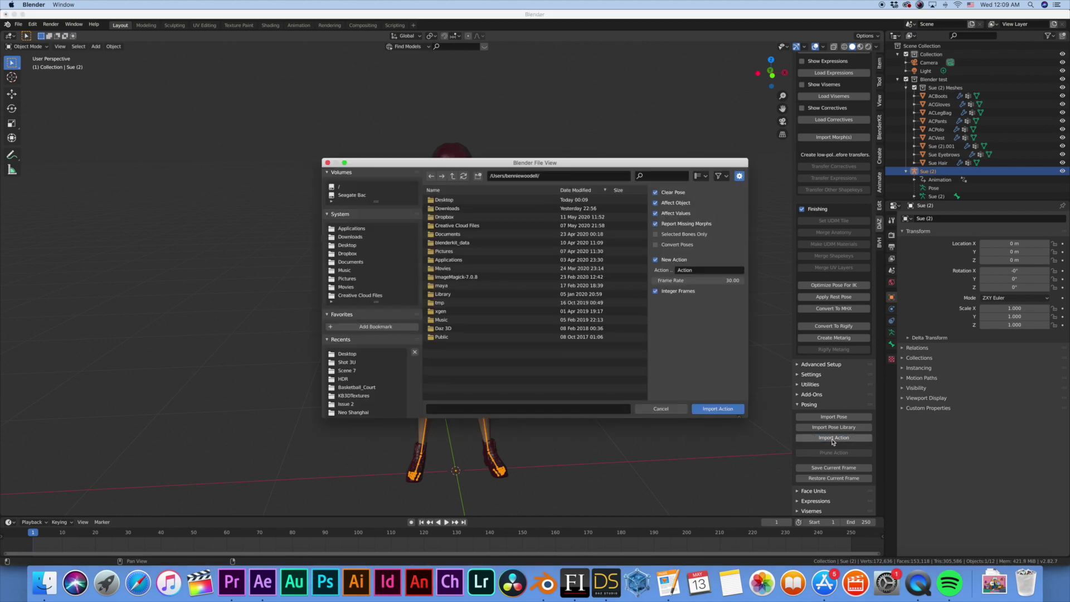
pyautogui.click(347, 245)
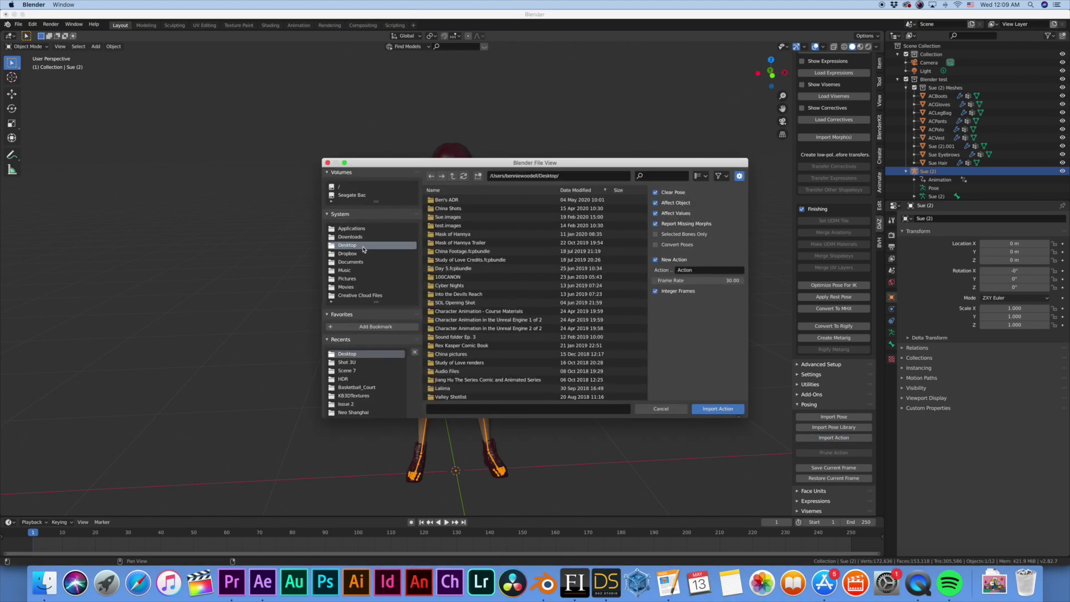
pyautogui.scroll(-15, 476, 250)
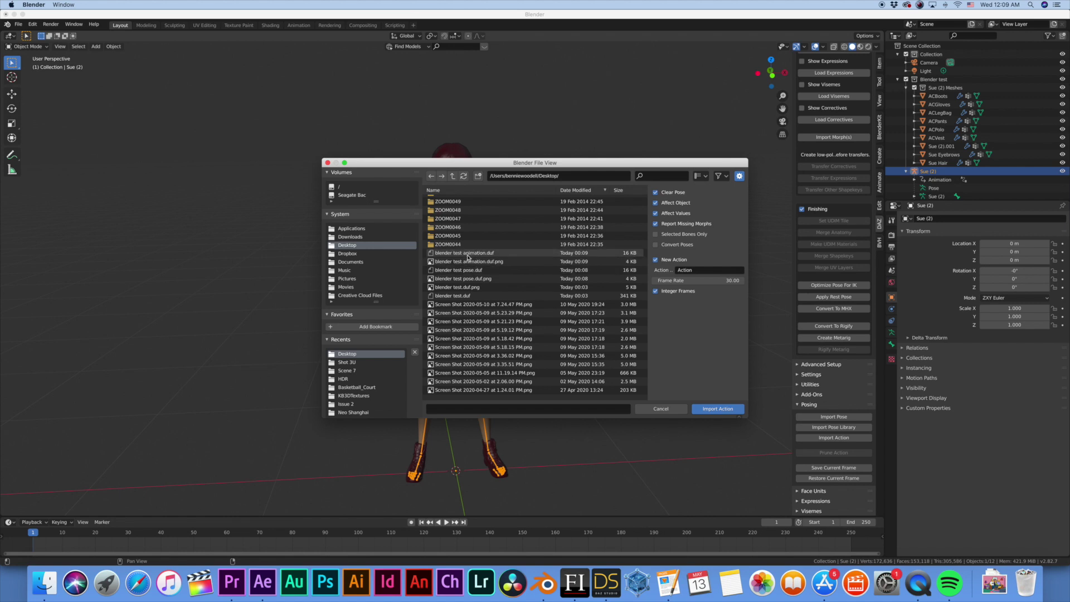
pyautogui.click(469, 253)
pyautogui.click(725, 411)
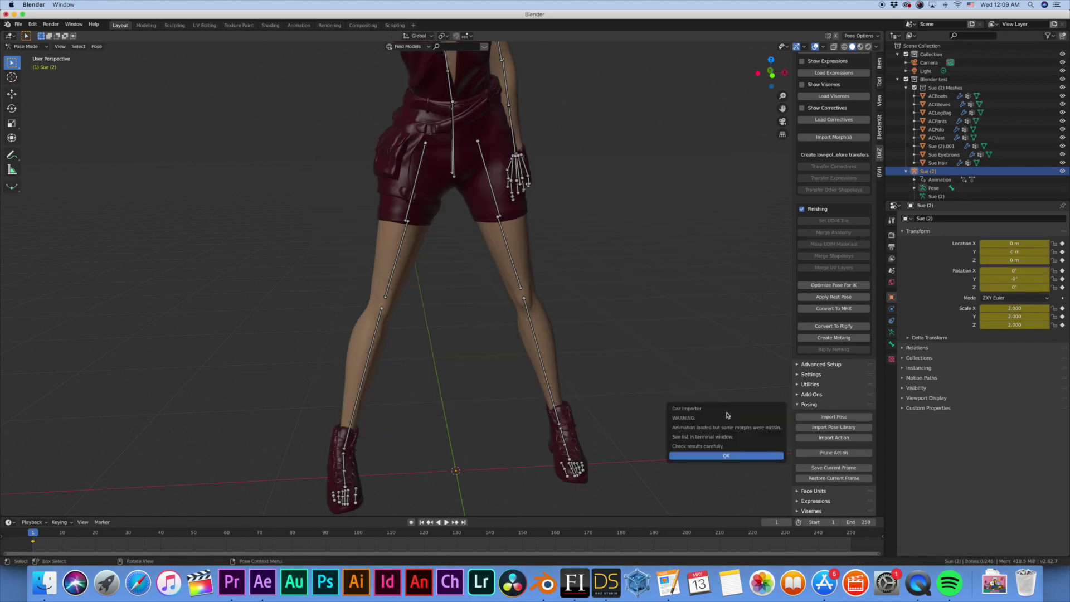
pyautogui.click(719, 456)
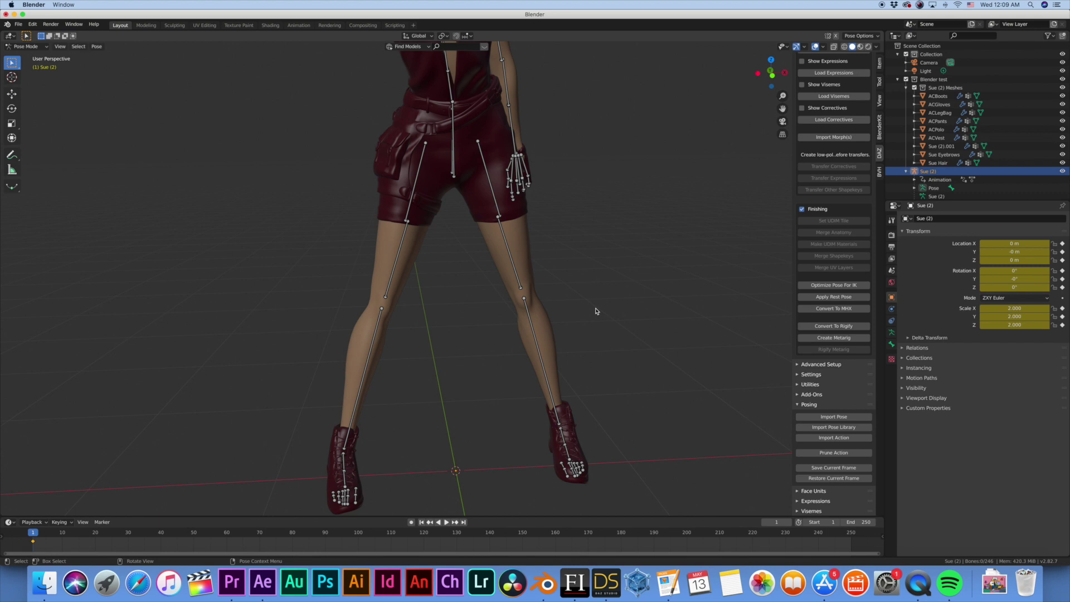
pyautogui.scroll(-6, 592, 311)
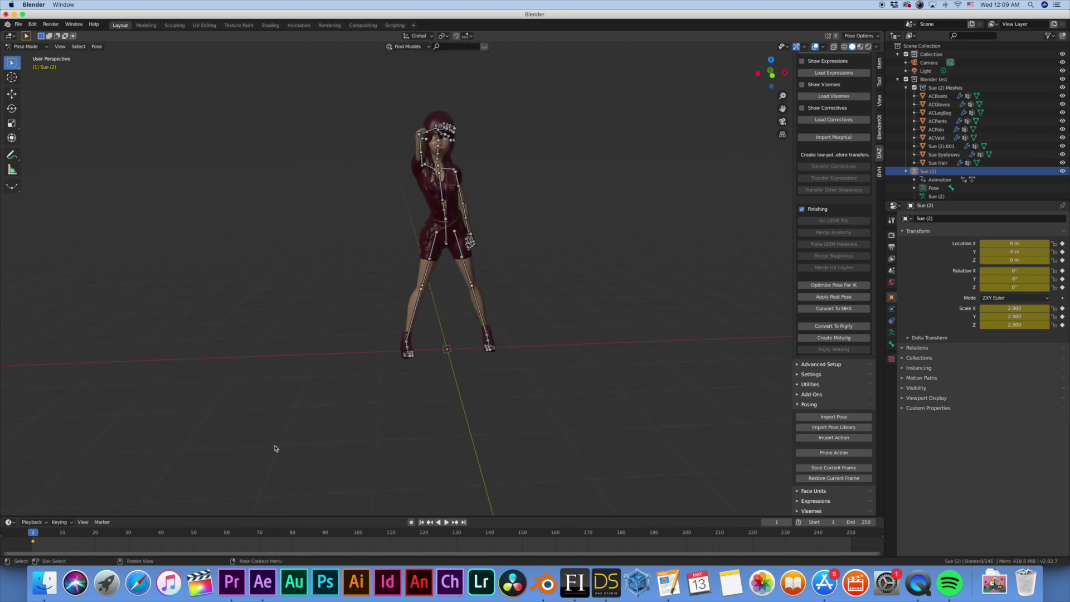
# - Play the imported animation, then stop it back at frame 1
pyautogui.press('space')
pyautogui.moveTo(61, 535)
pyautogui.mouseDown()
pyautogui.moveTo(25, 536)
pyautogui.moveTo(83, 536)
pyautogui.moveTo(46, 536)
pyautogui.mouseUp()
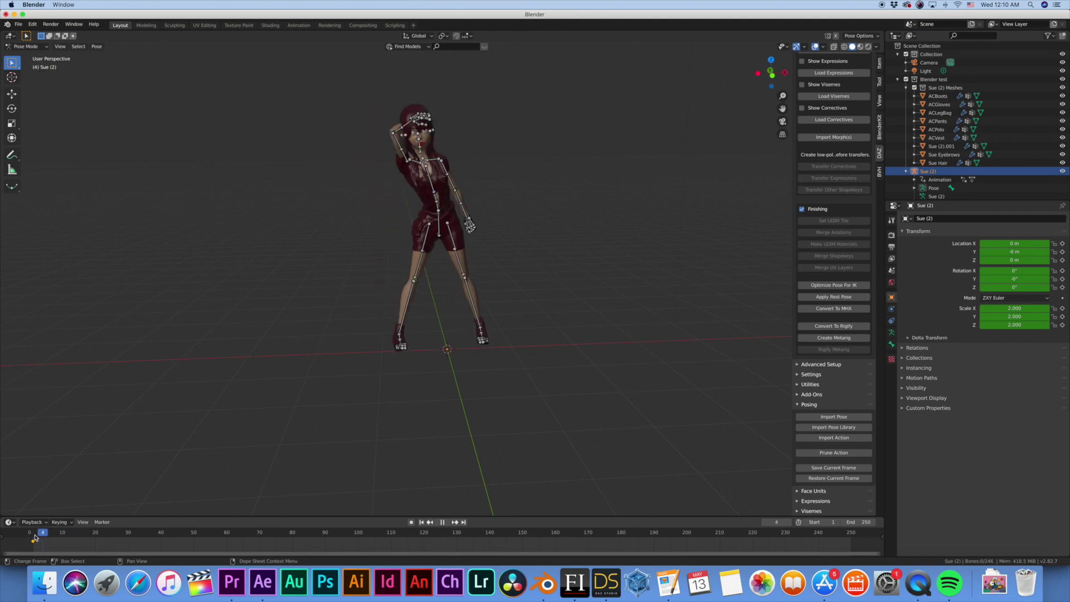
pyautogui.press('Escape')
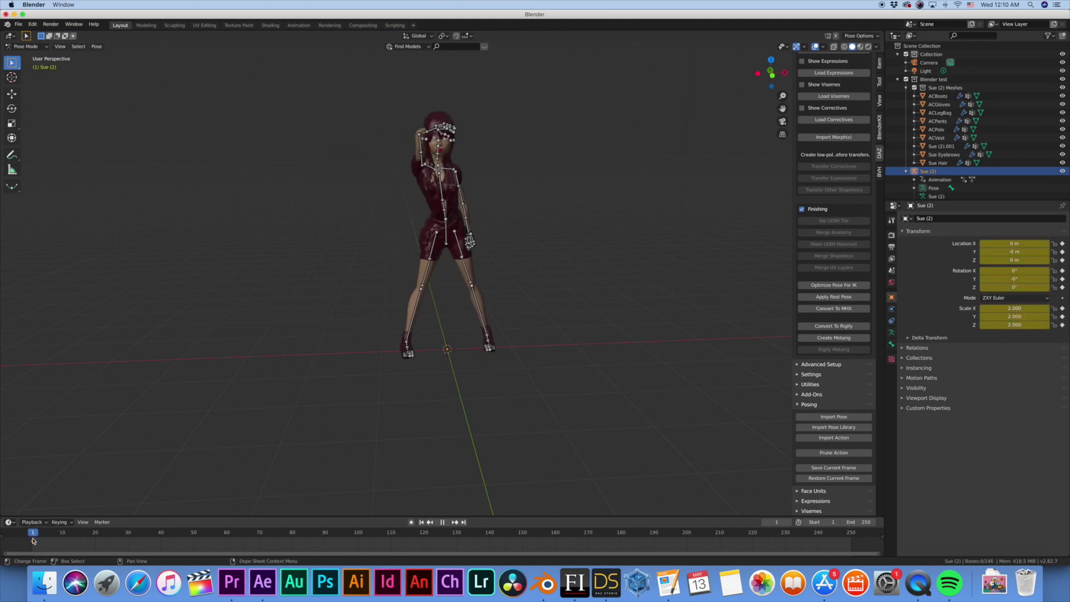
# - Switch to the Animation workspace and scroll through the Dope Sheet channels
pyautogui.click(299, 25)
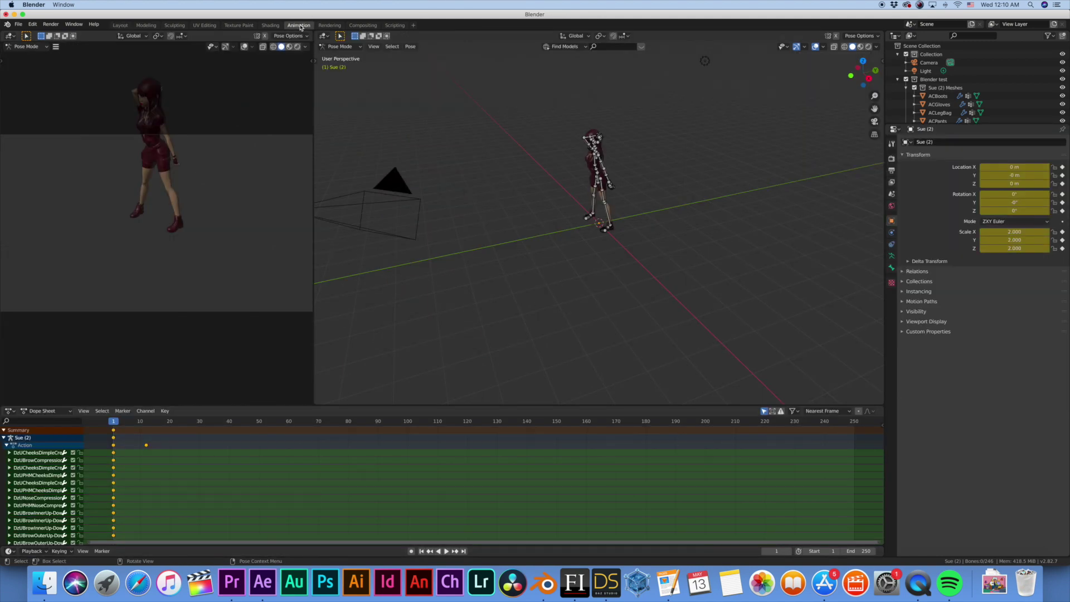
pyautogui.scroll(-15, 34, 482)
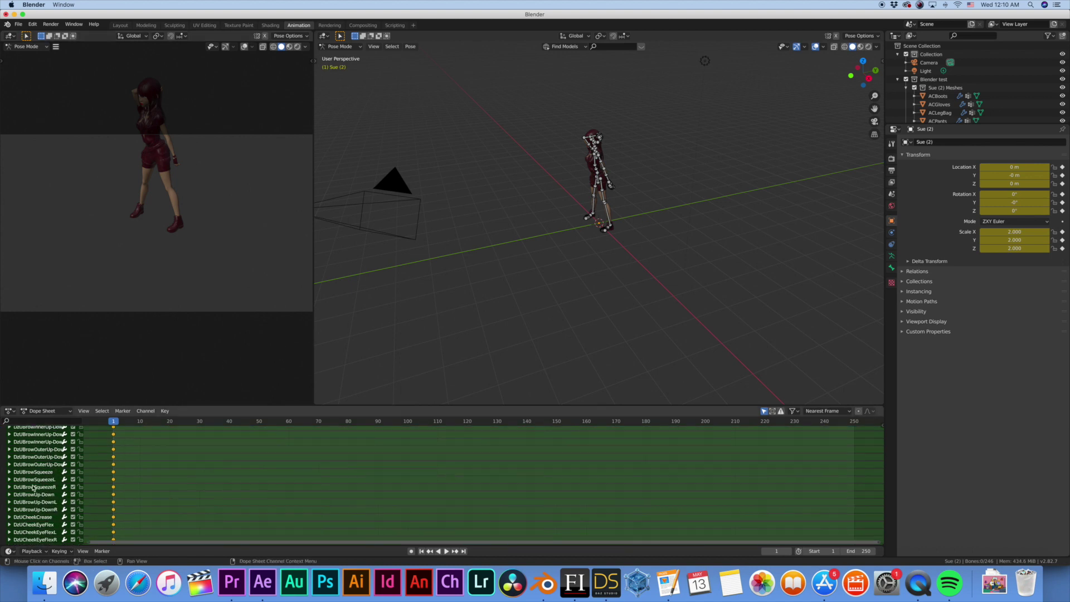
pyautogui.scroll(-10, 34, 487)
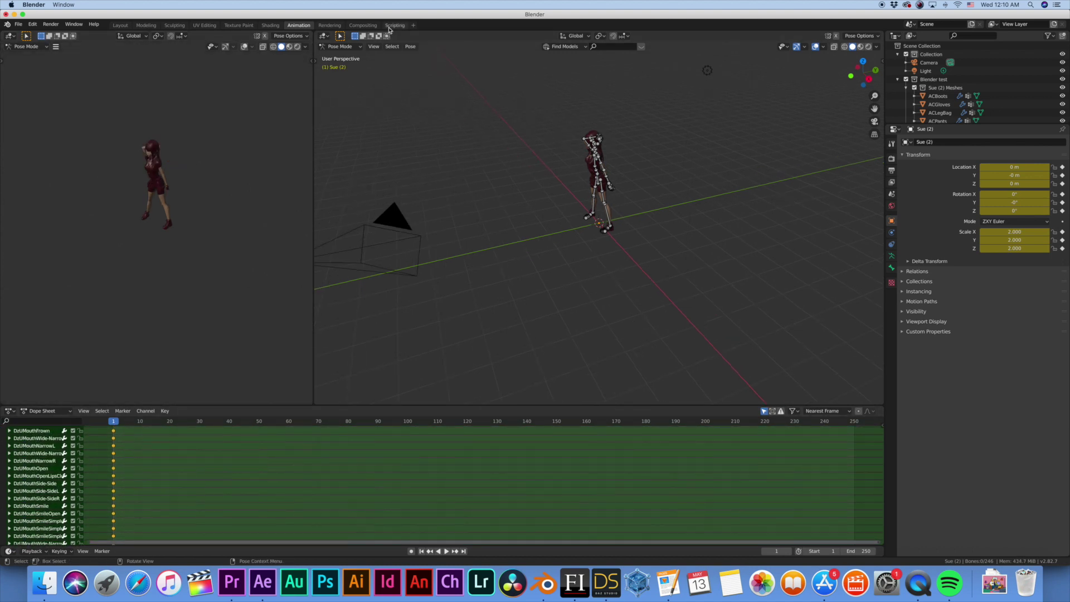
pyautogui.click(120, 25)
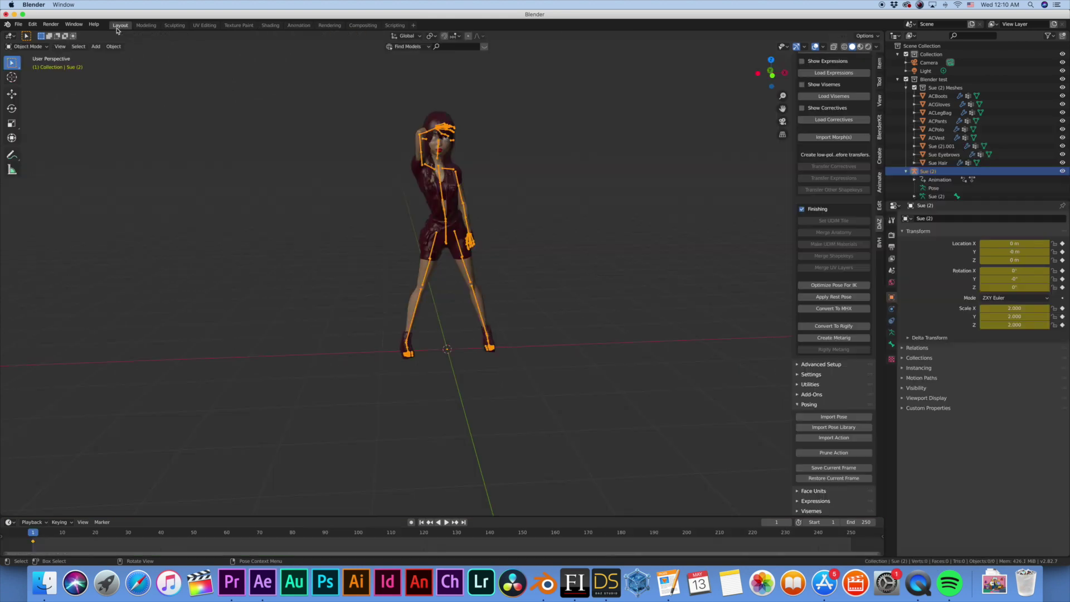
pyautogui.click(297, 28)
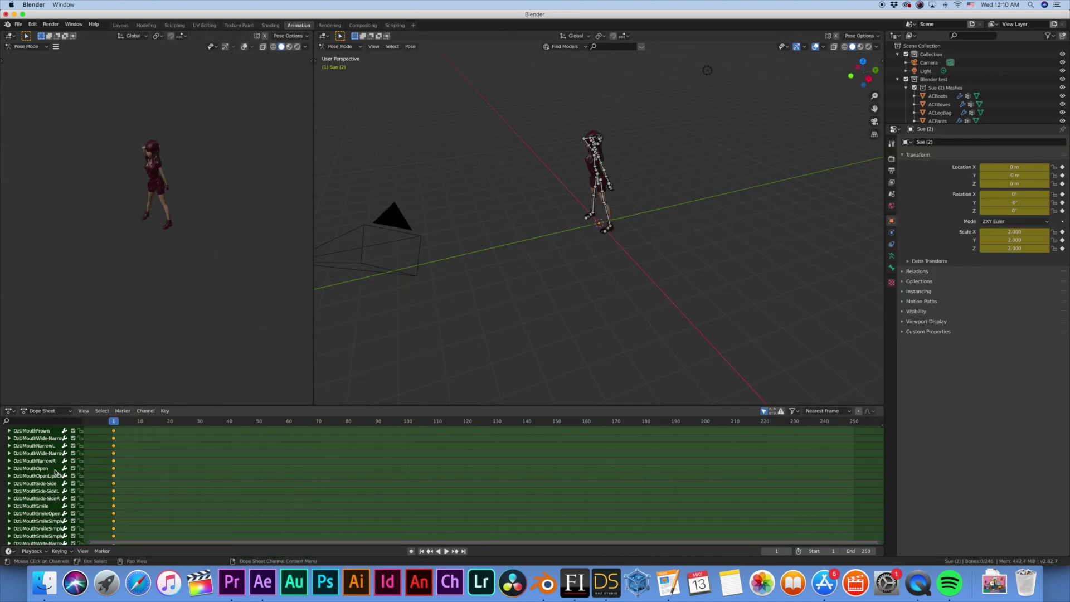
pyautogui.scroll(-10, 49, 472)
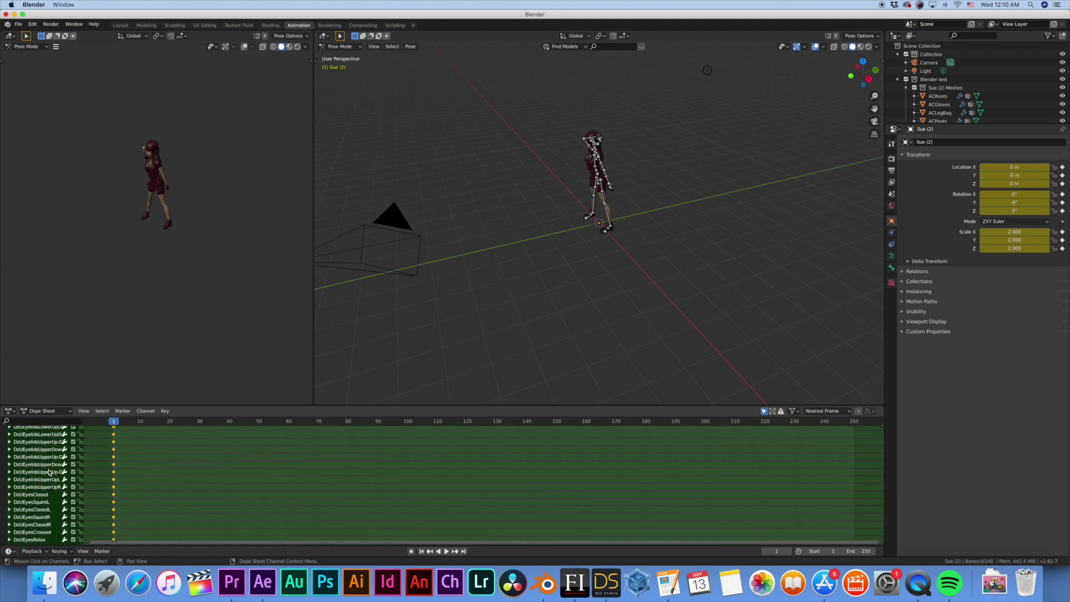
pyautogui.scroll(5, 49, 472)
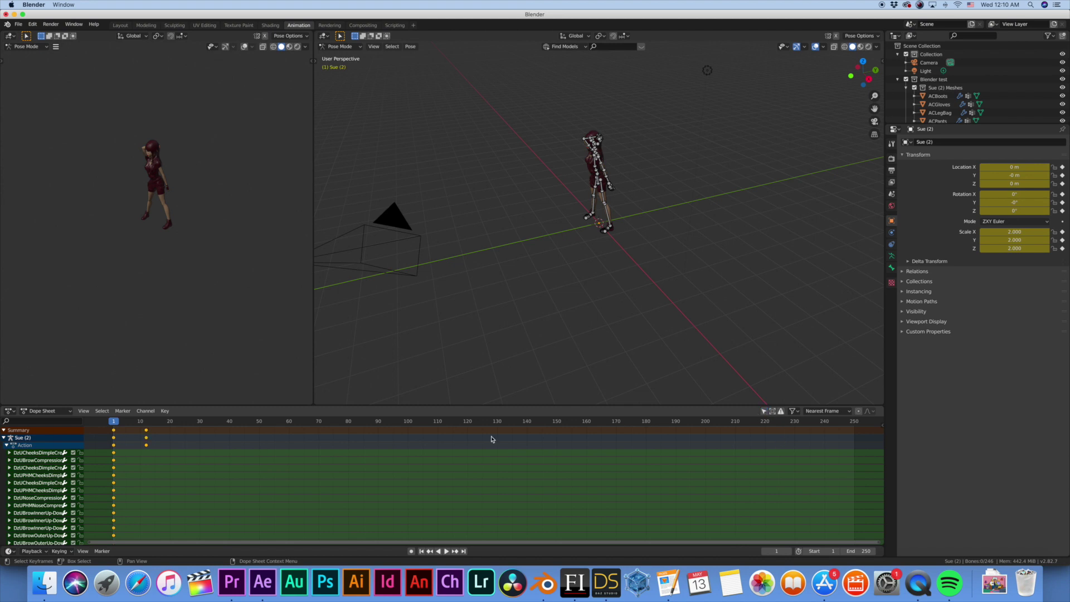
pyautogui.scroll(-5, 28, 482)
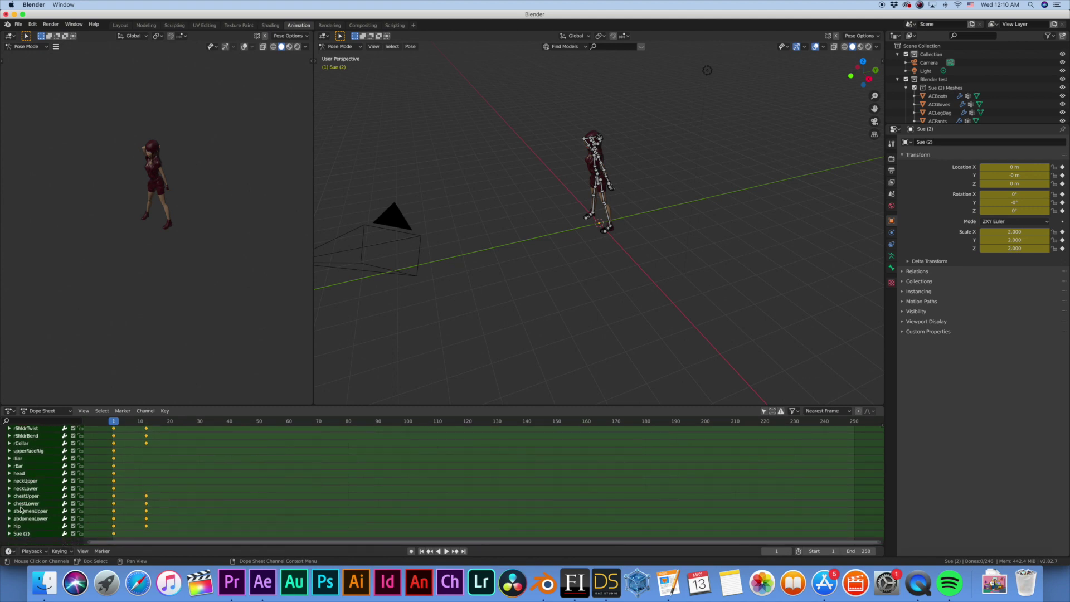
# - Expand Sue (2)'s transform channels in the Dope Sheet and box-select its transform keyframes
pyautogui.click(9, 534)
pyautogui.scroll(-3, 22, 515)
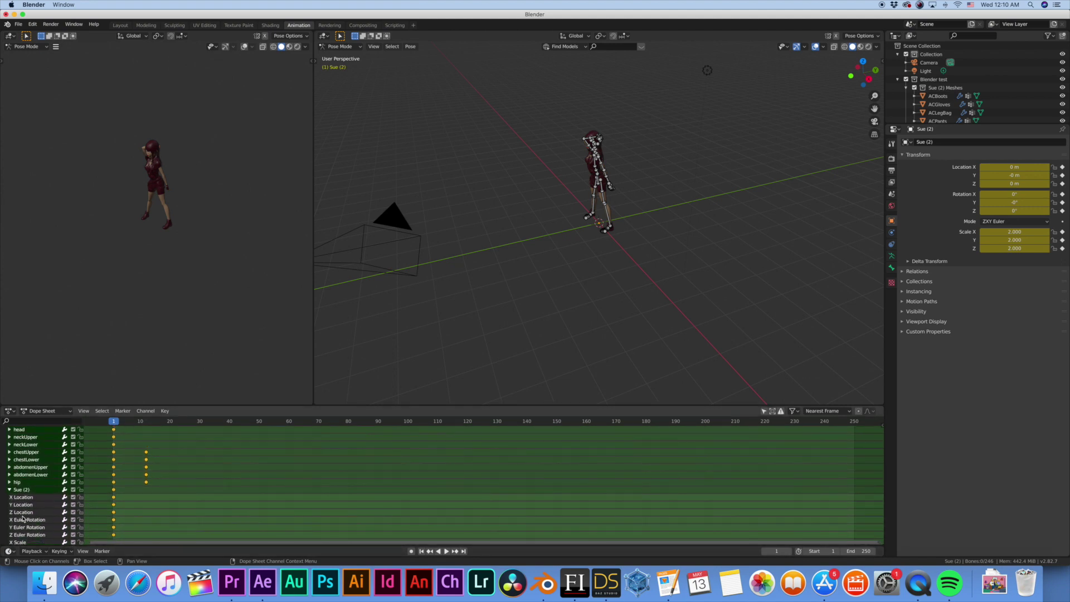
pyautogui.scroll(-1, 25, 510)
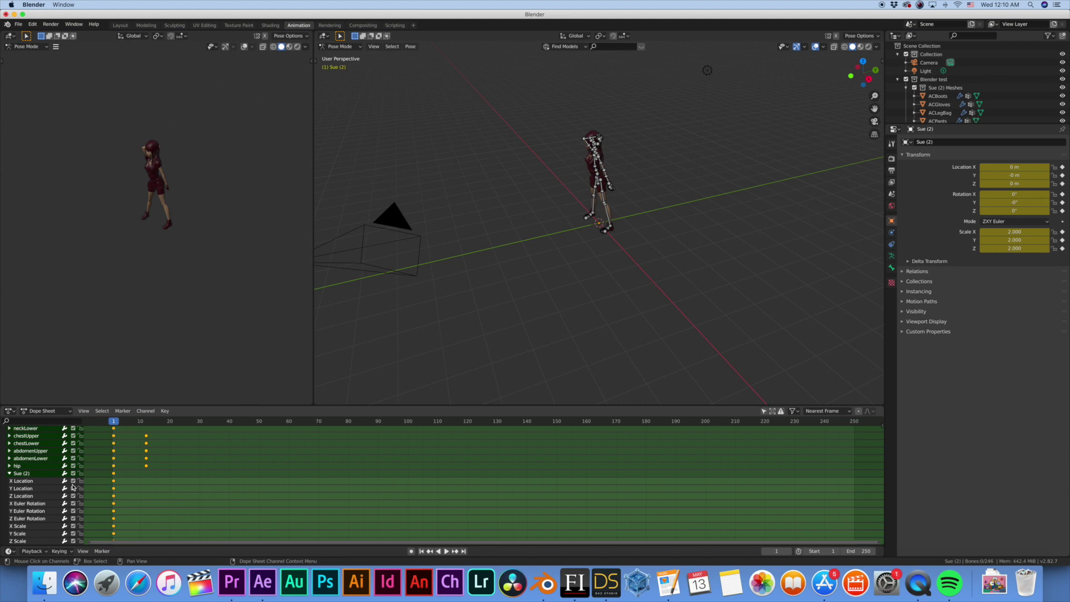
pyautogui.moveTo(103, 480); pyautogui.dragTo(127, 544)
pyautogui.scroll(-2, 130, 531)
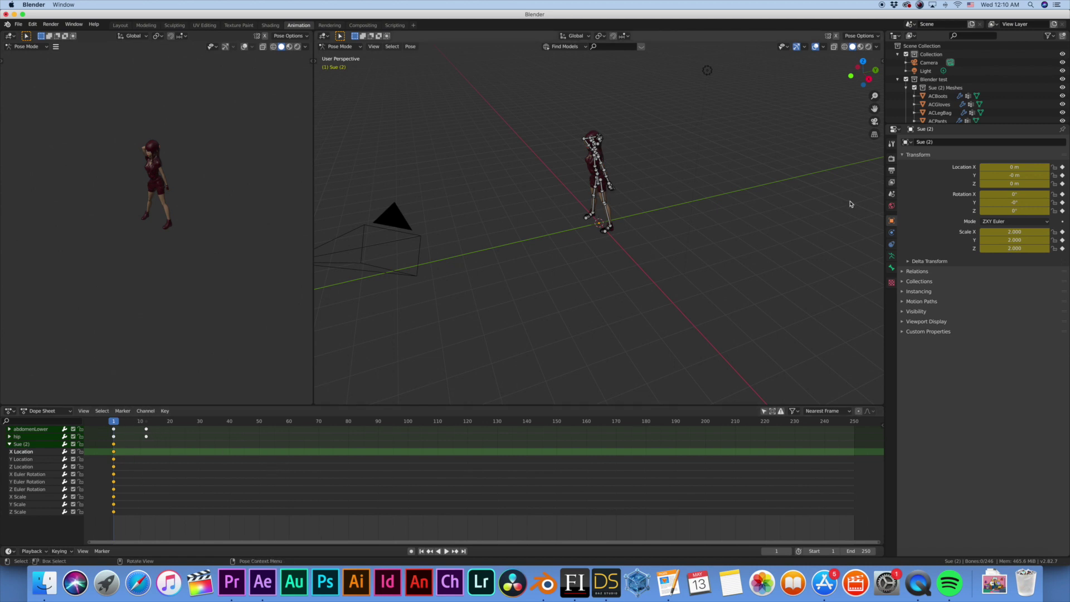
pyautogui.click(1031, 232)
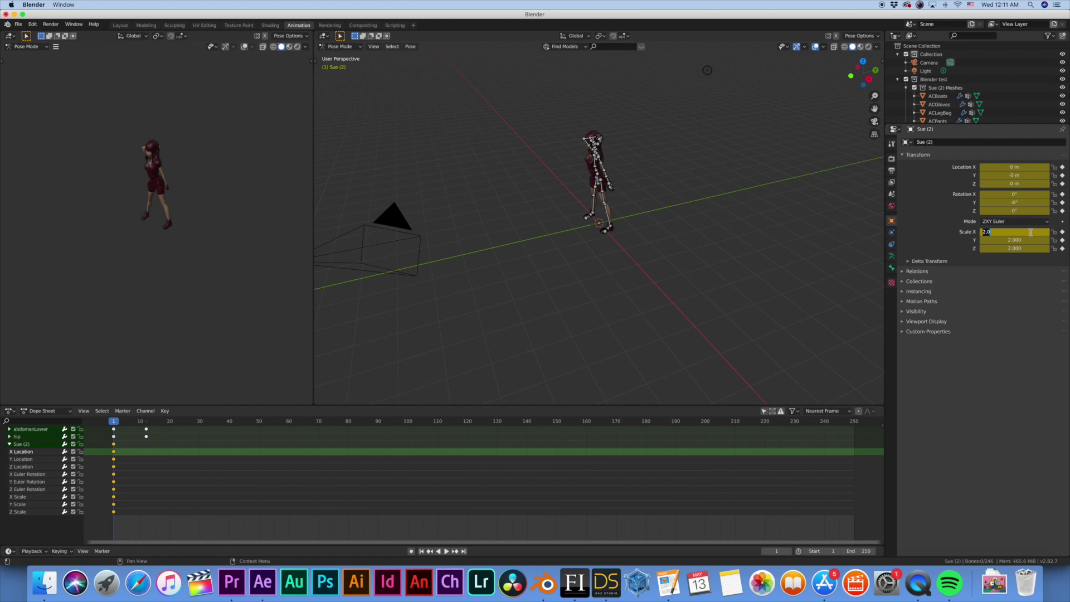
# - Set Sue (2)'s Scale X, Y and Z to 1
pyautogui.write('1')
pyautogui.press('Return')
pyautogui.click(1028, 240)
pyautogui.write('1')
pyautogui.press('Return')
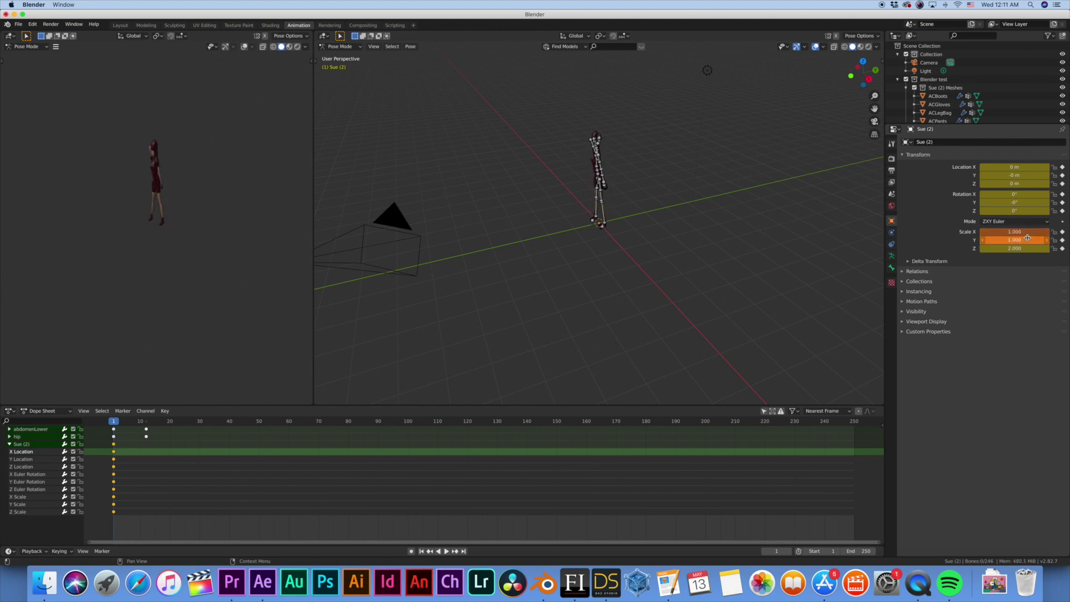
pyautogui.click(1026, 249)
pyautogui.write('1')
pyautogui.press('Return')
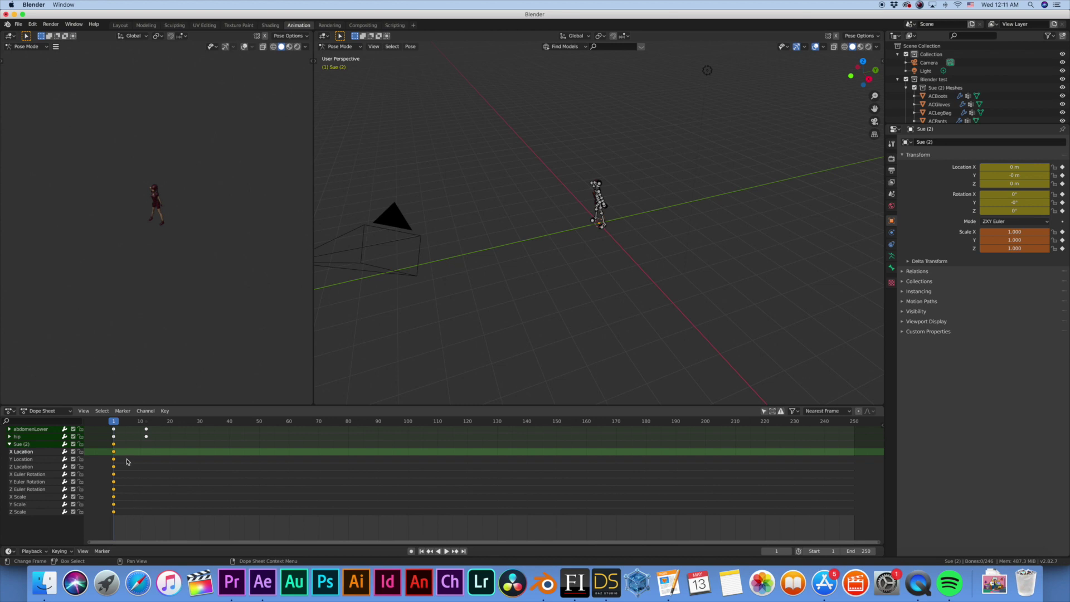
# - Play the animation briefly, then rewind to frame 1 showing the hand-on-head start pose
pyautogui.press('space')
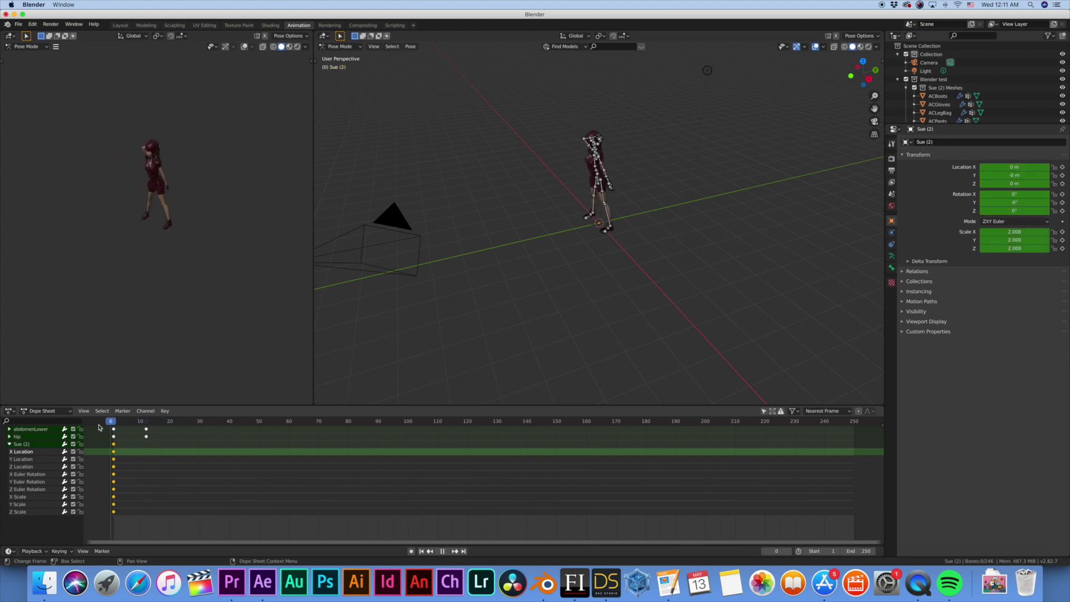
pyautogui.press('space')
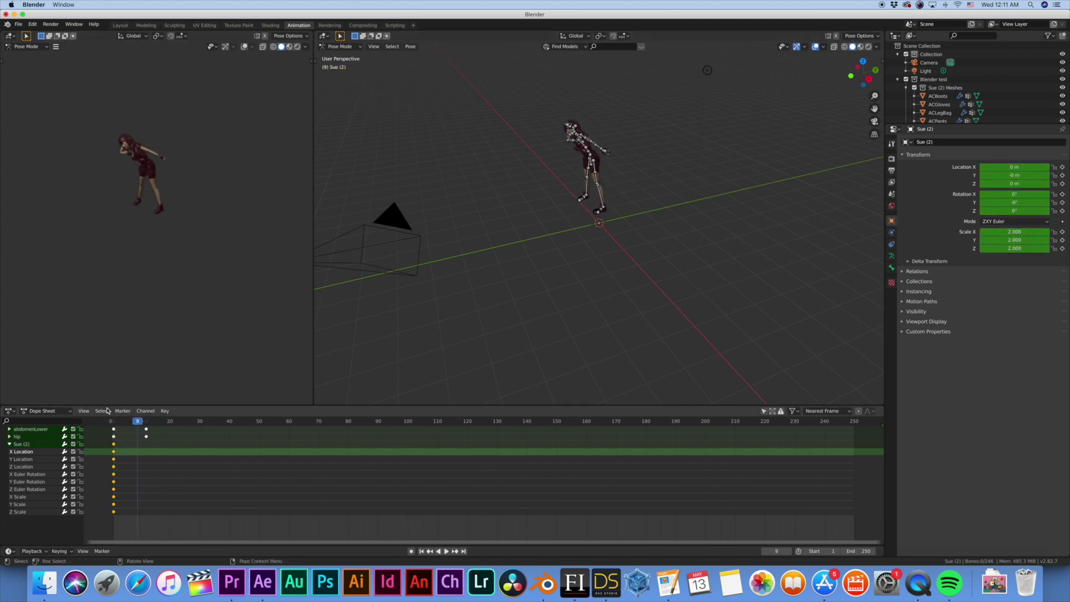
pyautogui.moveTo(429, 301); pyautogui.dragTo(449, 277, button='middle')
pyautogui.scroll(-5, 456, 279)
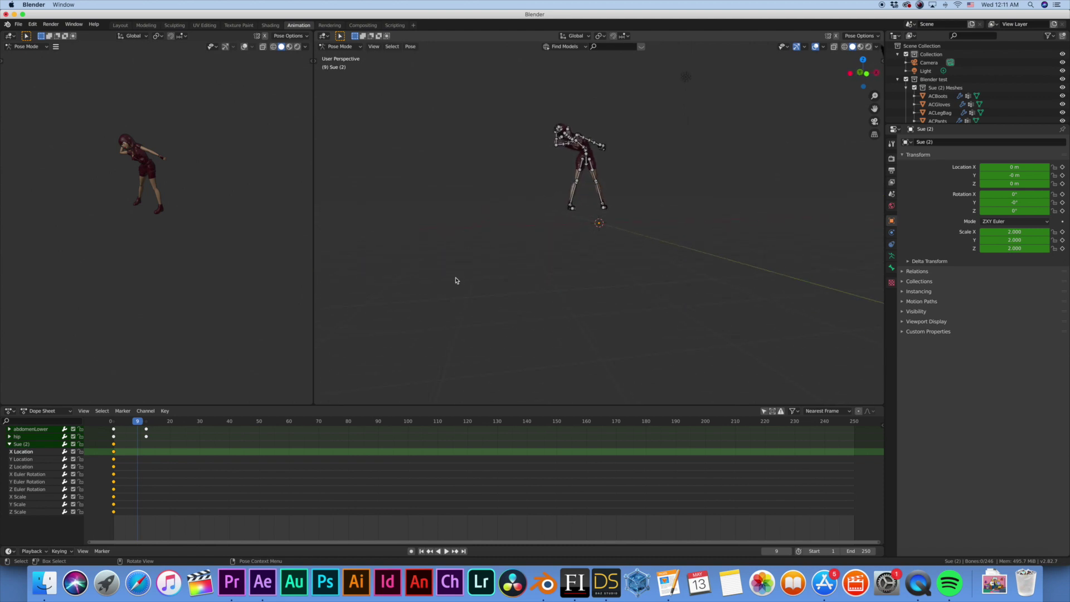
pyautogui.keyDown('ctrl'); pyautogui.scroll(5, 456, 280); pyautogui.keyUp('ctrl')
pyautogui.scroll(5, 455, 281)
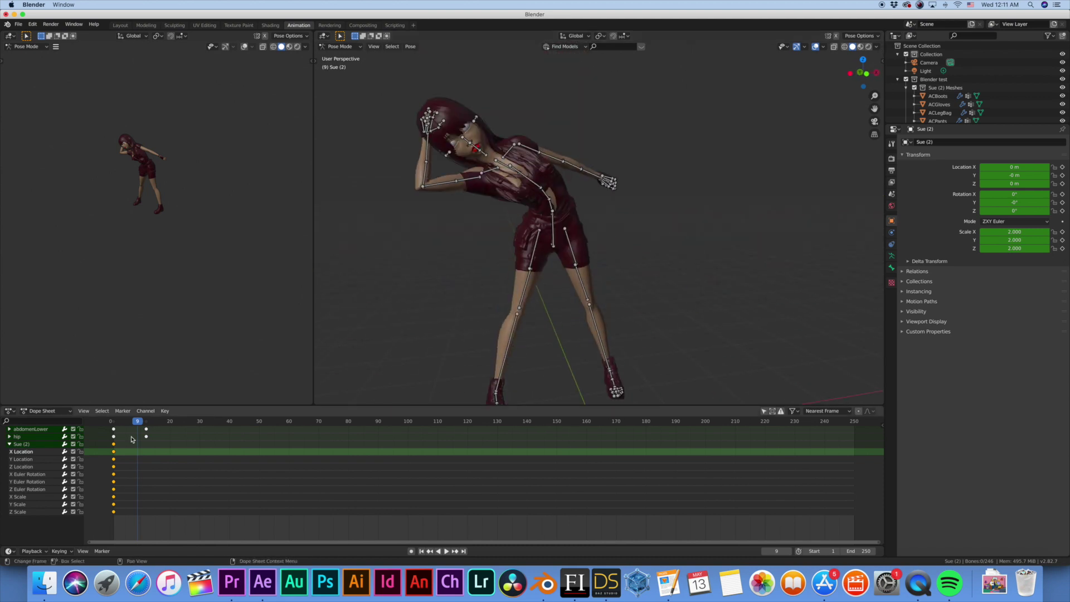
pyautogui.moveTo(131, 426)
pyautogui.mouseDown()
pyautogui.moveTo(105, 427)
pyautogui.moveTo(114, 425)
pyautogui.mouseUp()
pyautogui.scroll(1, 139, 492)
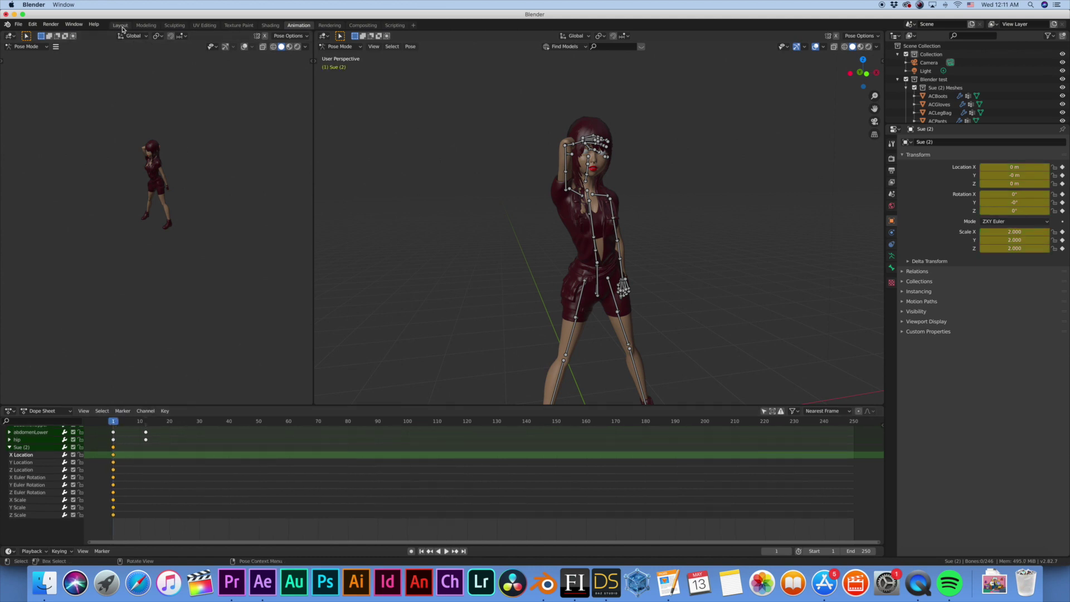
# - Delete all of Sue (2)'s object transform keyframes in the Dope Sheet
pyautogui.click(138, 484)
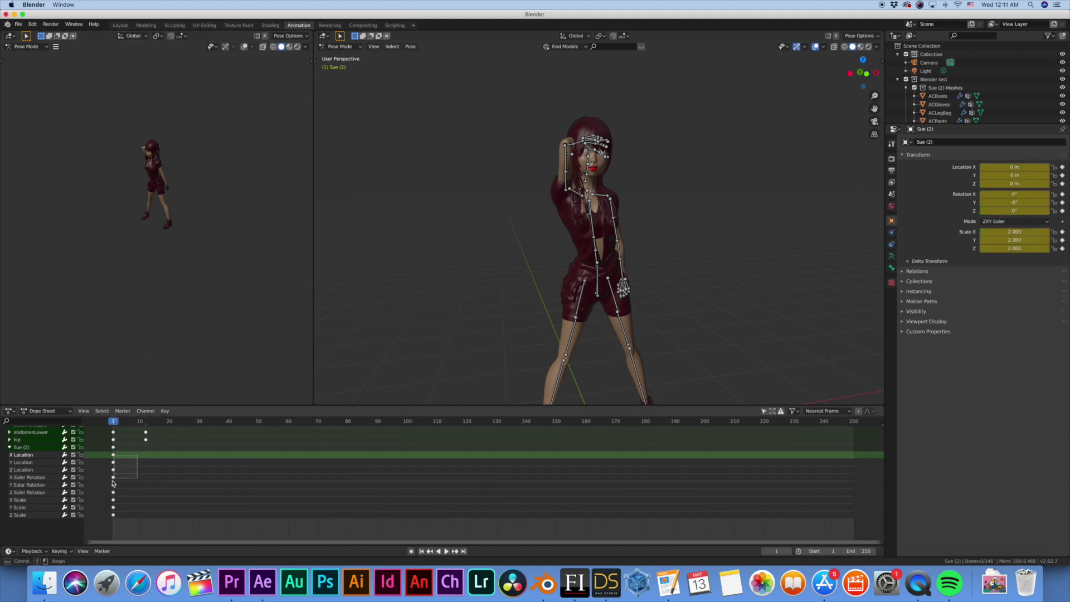
pyautogui.moveTo(137, 456); pyautogui.dragTo(103, 524)
pyautogui.press('x')
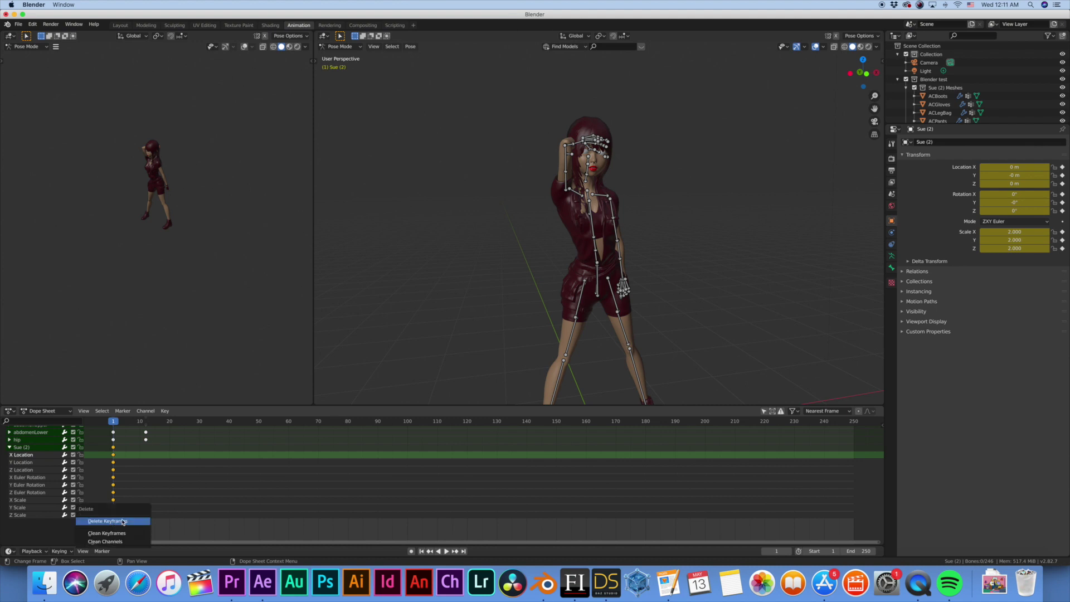
pyautogui.click(112, 524)
pyautogui.click(411, 551)
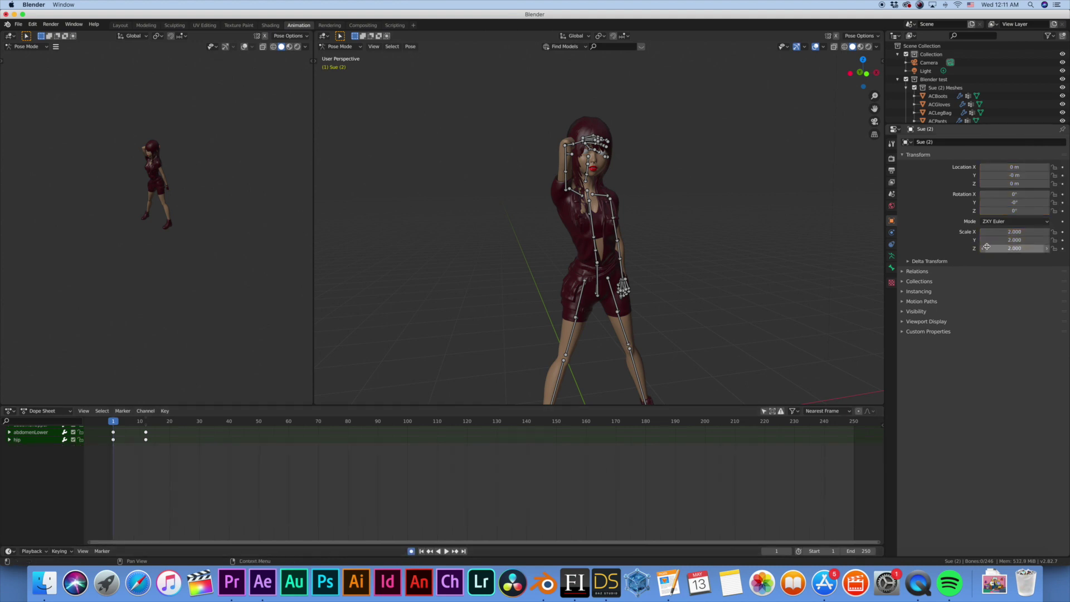
# - Set Sue (2)'s Scale X, Y and Z to 1 and frame the character
pyautogui.click(1015, 232)
pyautogui.write('1')
pyautogui.press('Return')
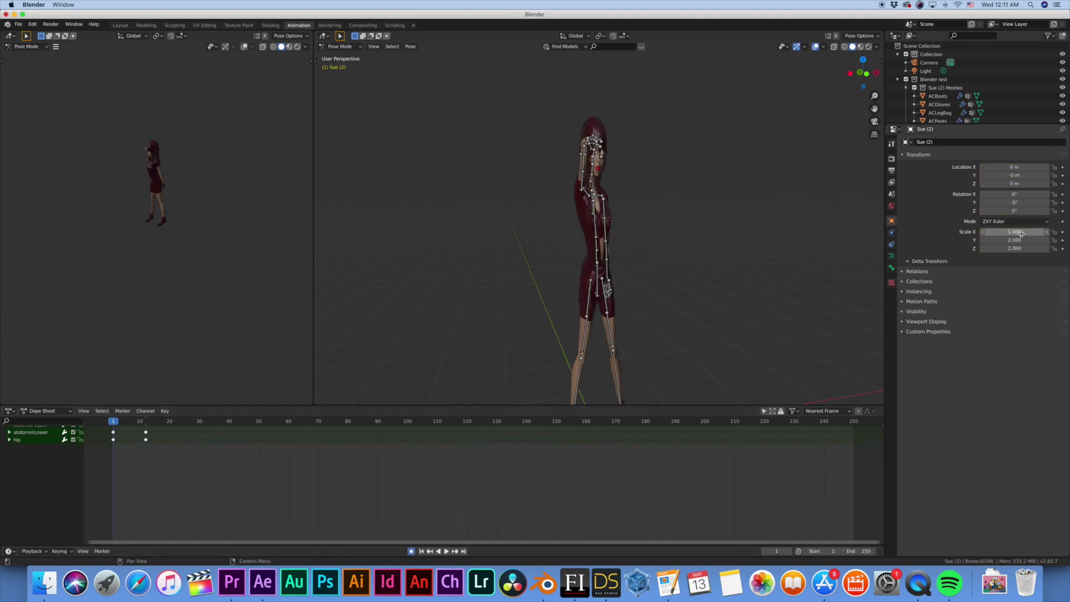
pyautogui.click(1019, 239)
pyautogui.write('1')
pyautogui.press('Return')
pyautogui.click(1015, 248)
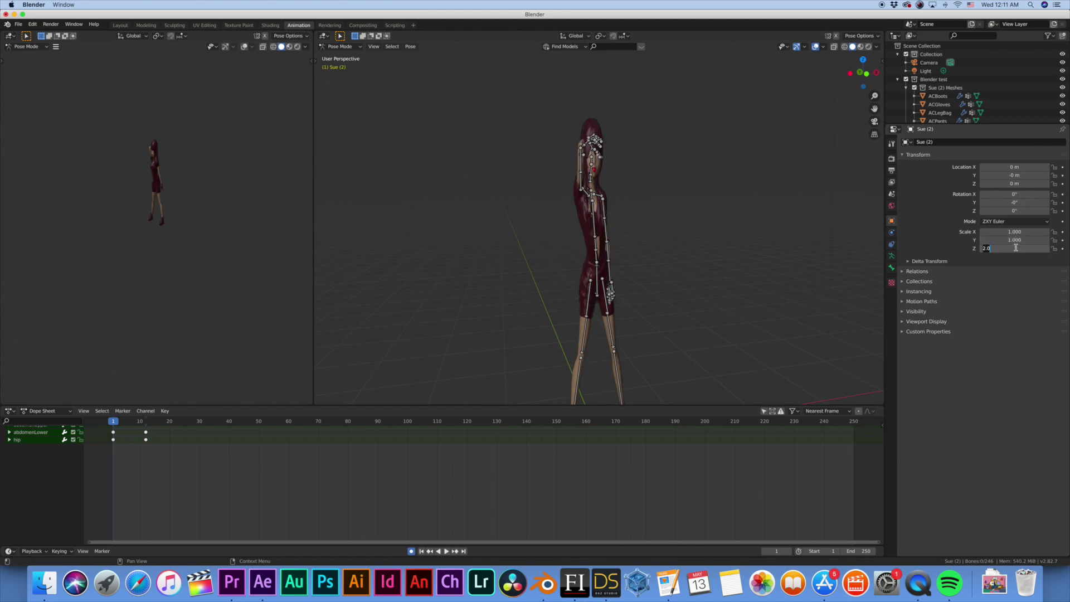
pyautogui.write('1')
pyautogui.press('Return')
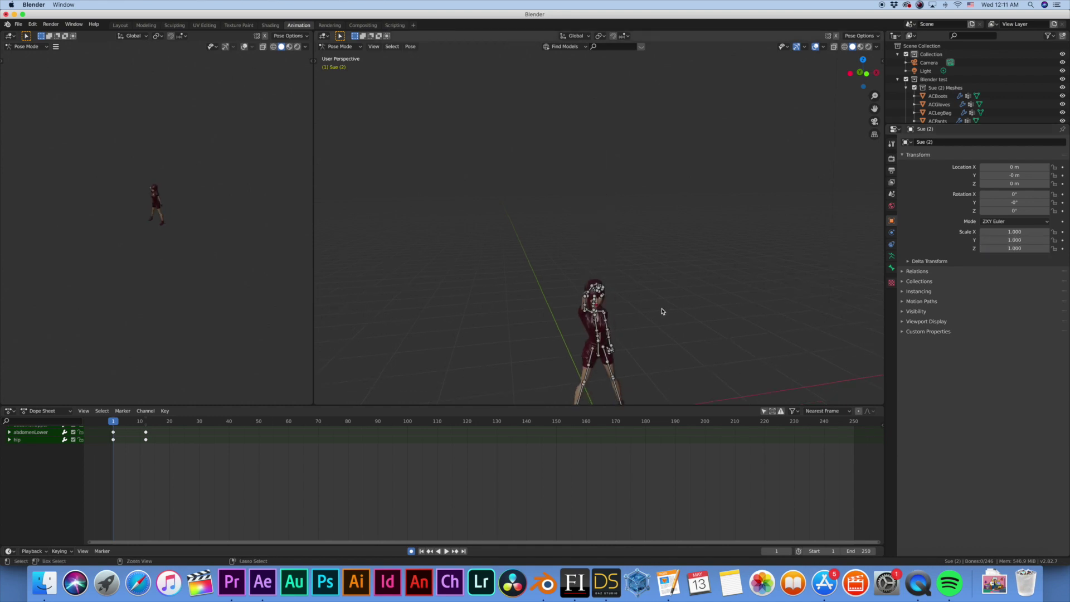
pyautogui.press('KP_Decimal')
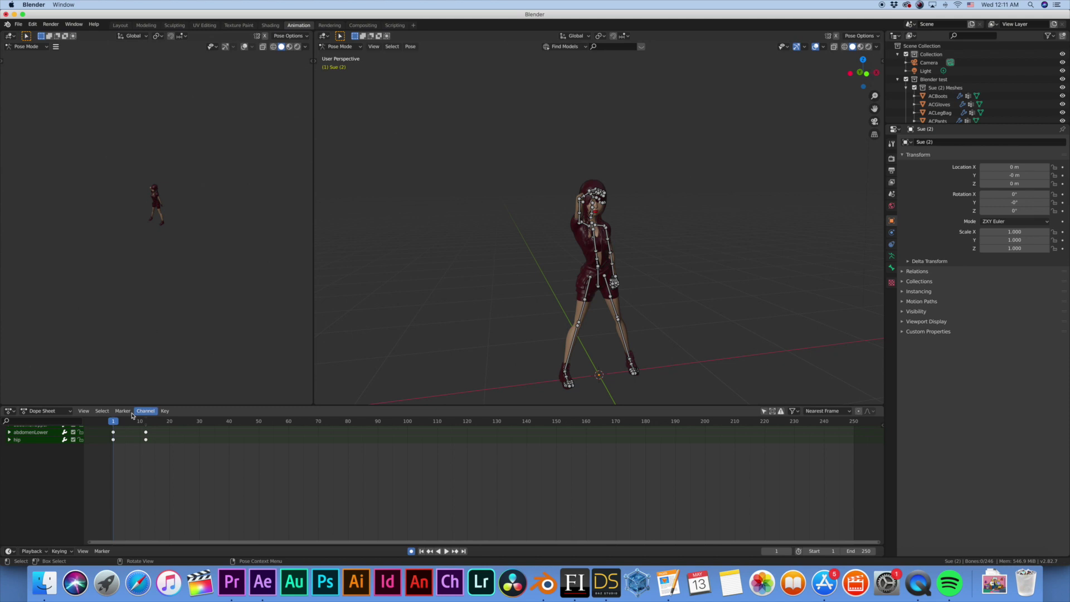
pyautogui.press('space')
pyautogui.click(102, 422)
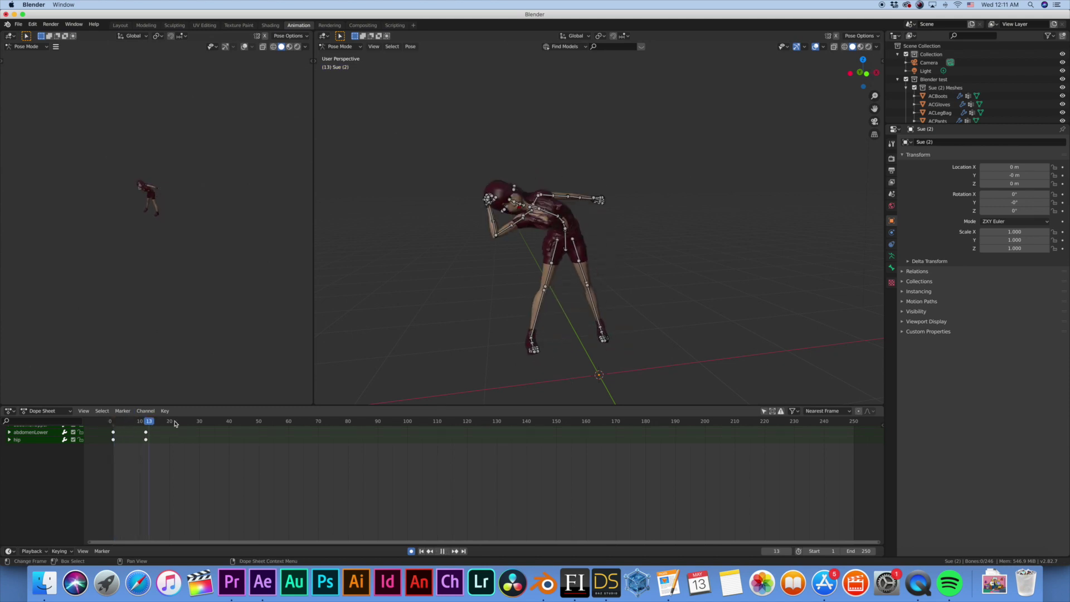
pyautogui.click(96, 430)
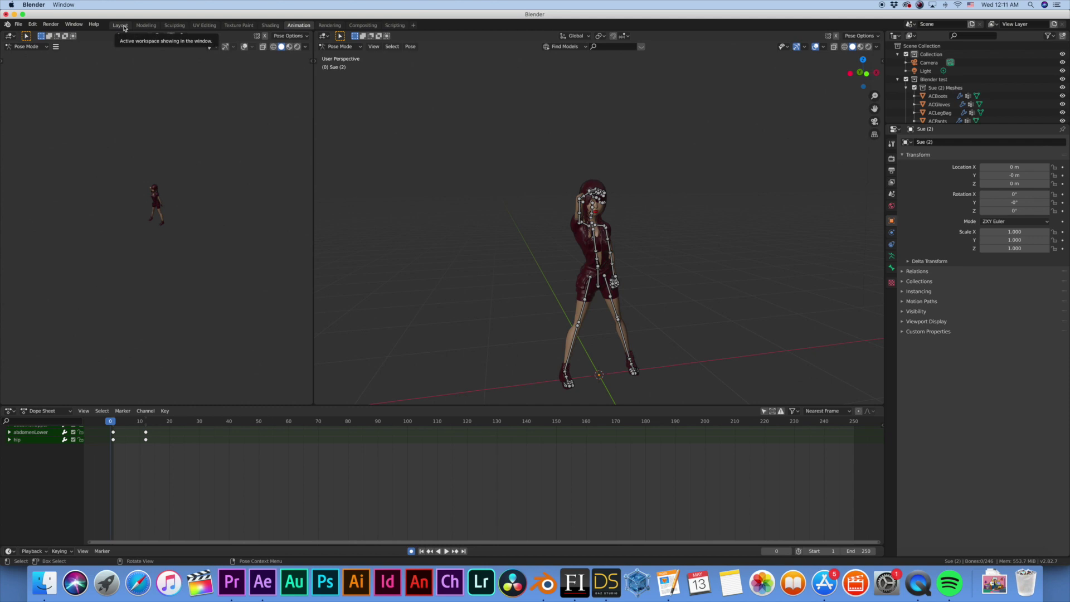
# - In the Layout workspace, put the rig in Pose Mode and stop playback at frame 12
pyautogui.click(120, 25)
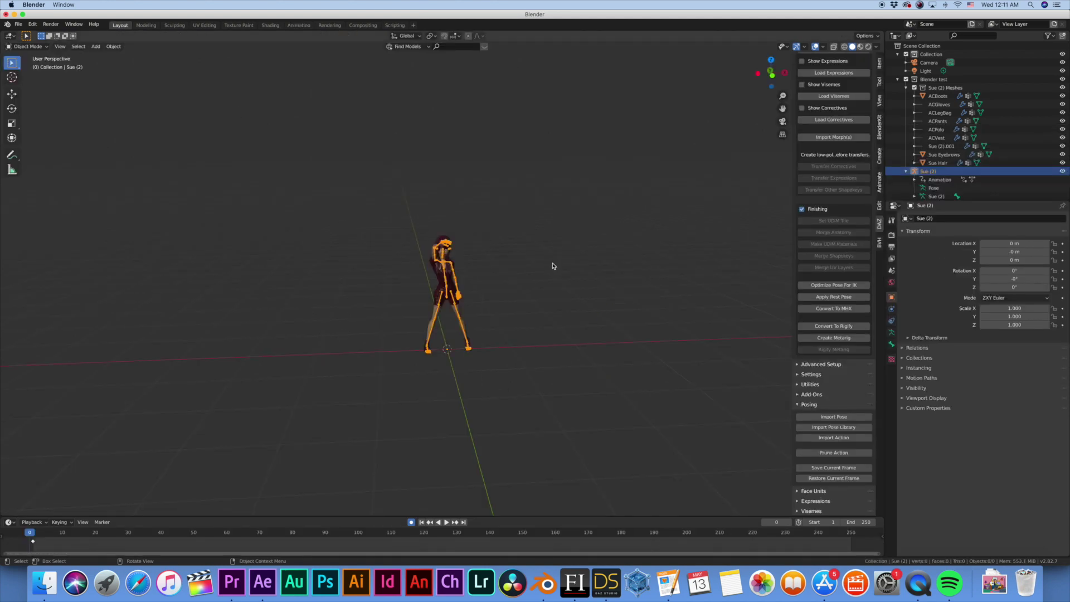
pyautogui.press('KP_Decimal')
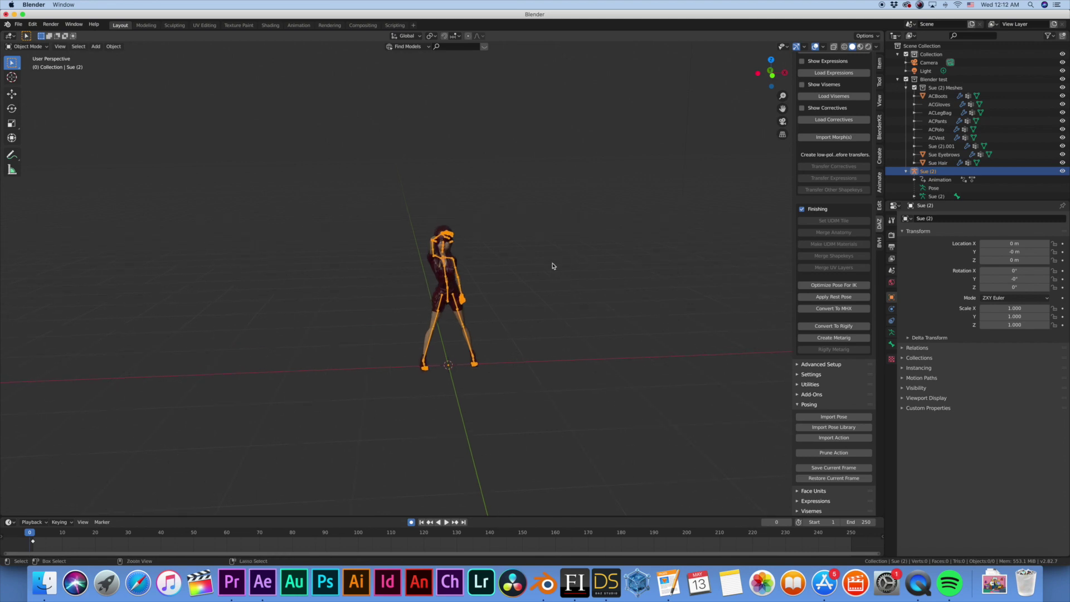
pyautogui.click(39, 47)
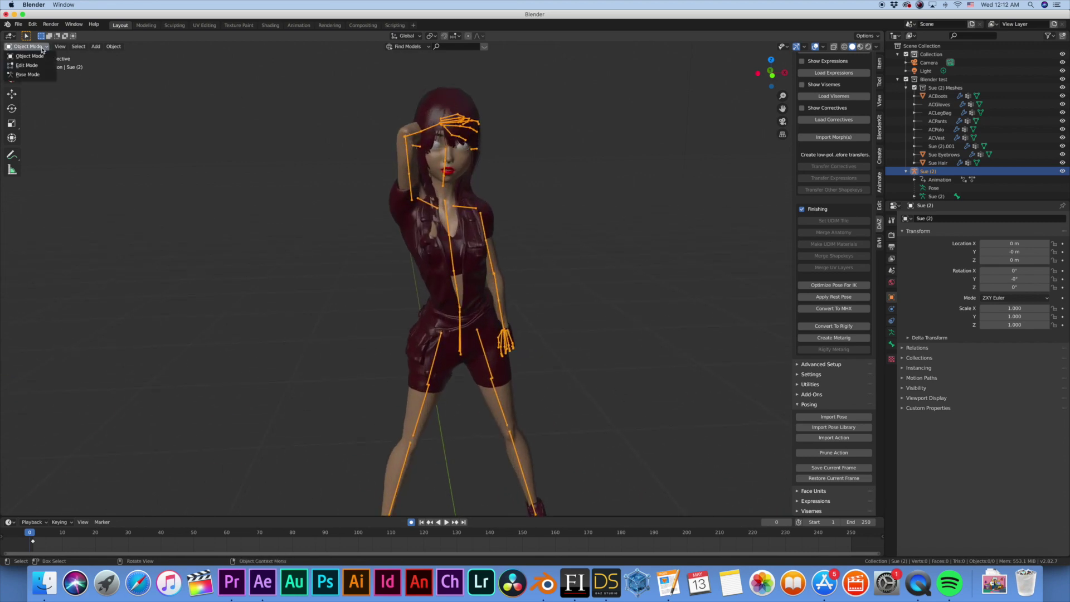
pyautogui.click(41, 75)
pyautogui.press('space')
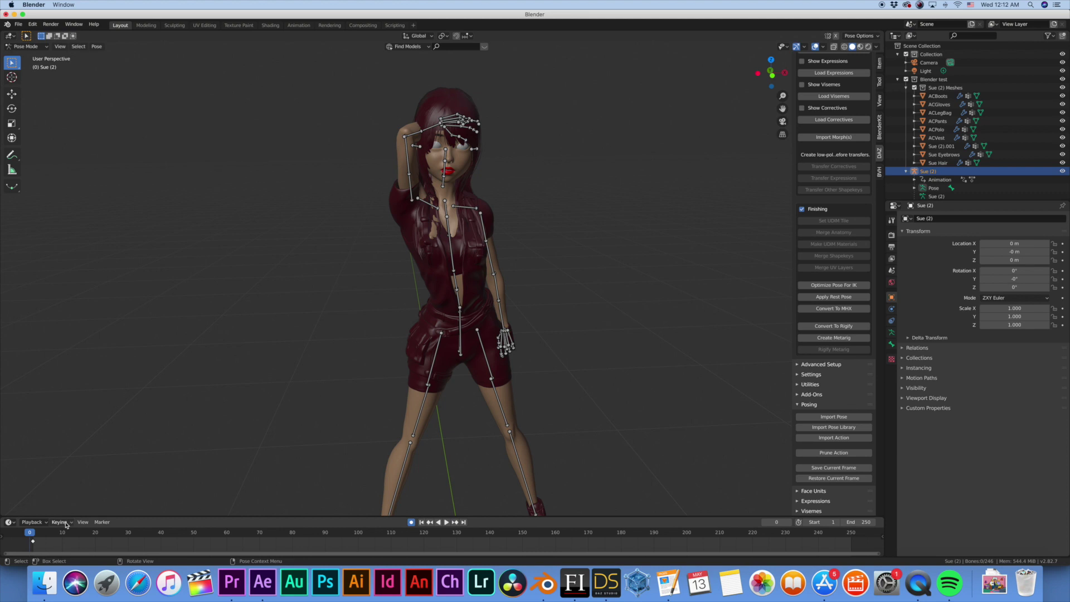
pyautogui.press('space')
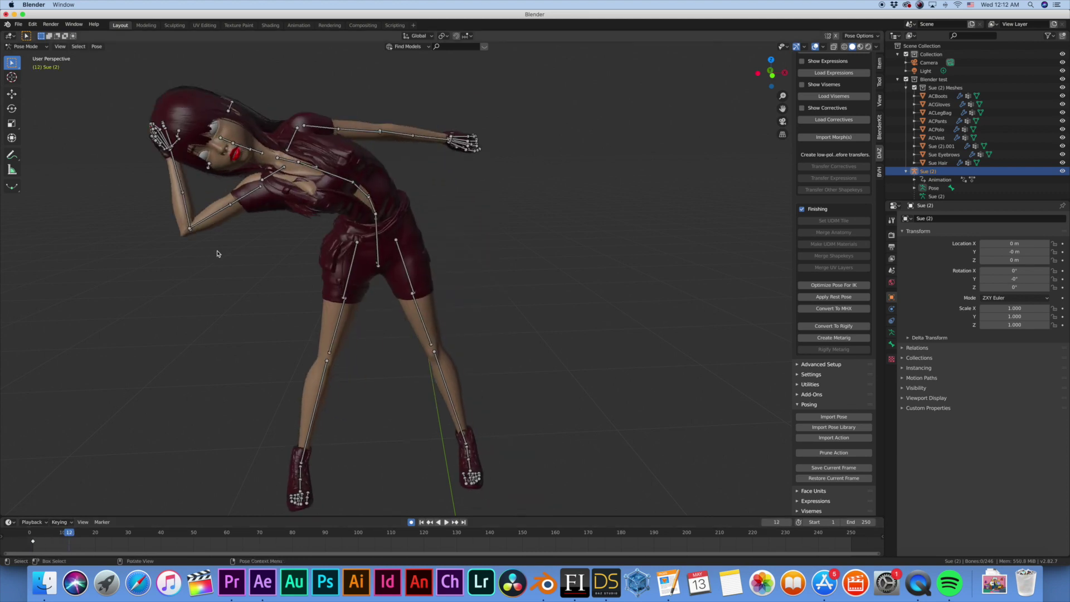
# - Rotate the rForearmBend bone outward so the right forearm is keyed stretched sideways
pyautogui.click(188, 209)
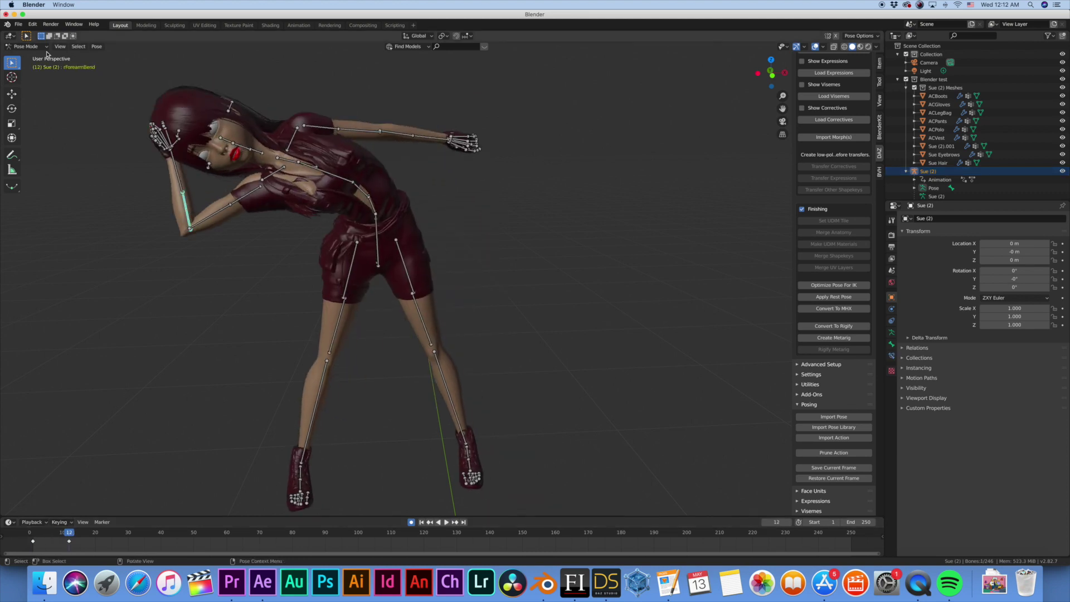
pyautogui.click(33, 46)
pyautogui.click(28, 56)
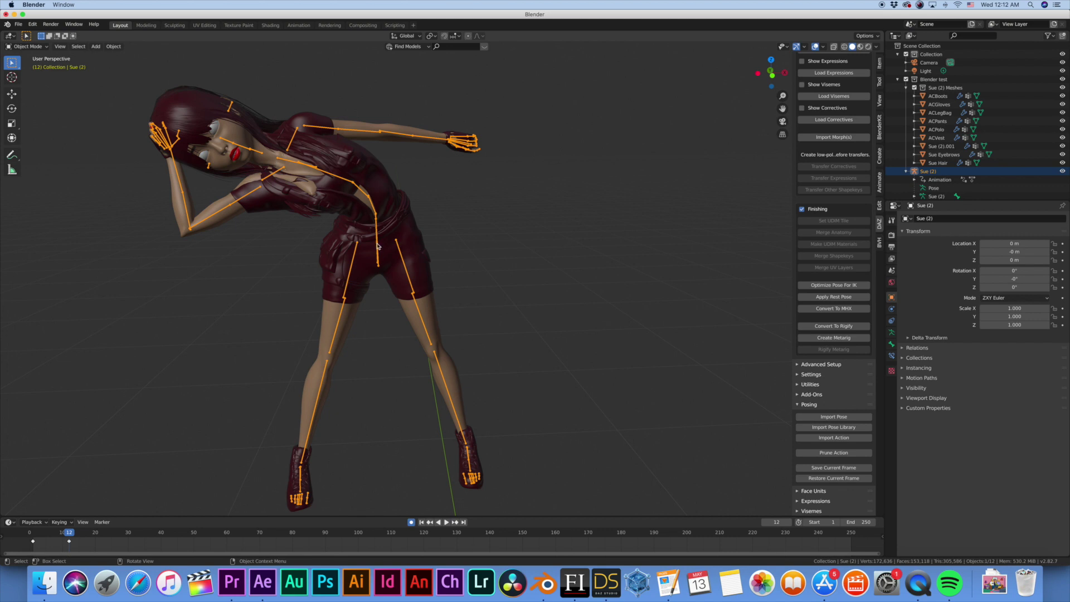
pyautogui.click(31, 47)
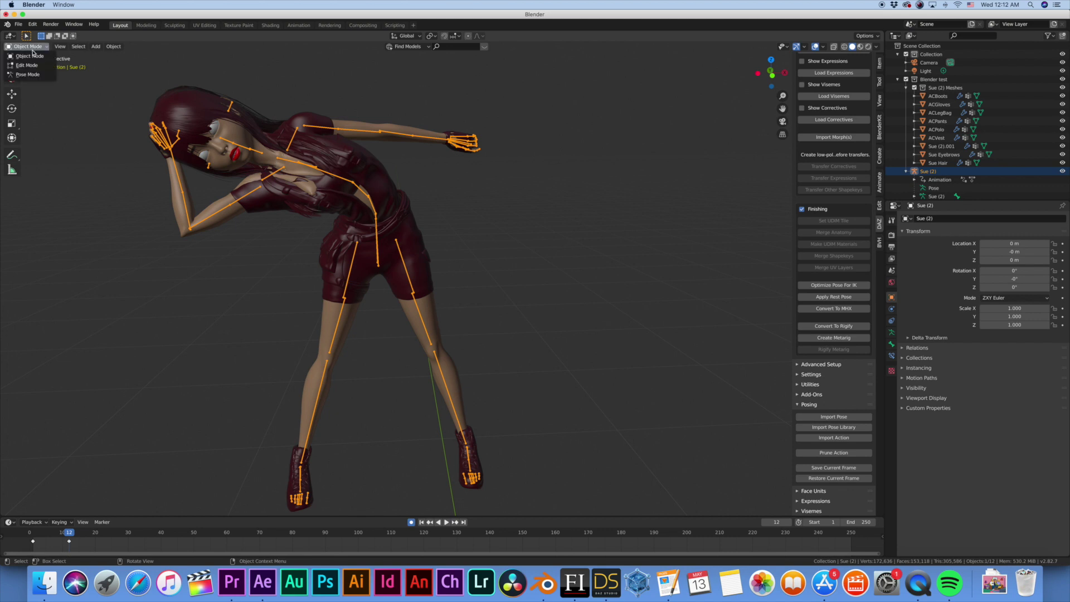
pyautogui.click(33, 78)
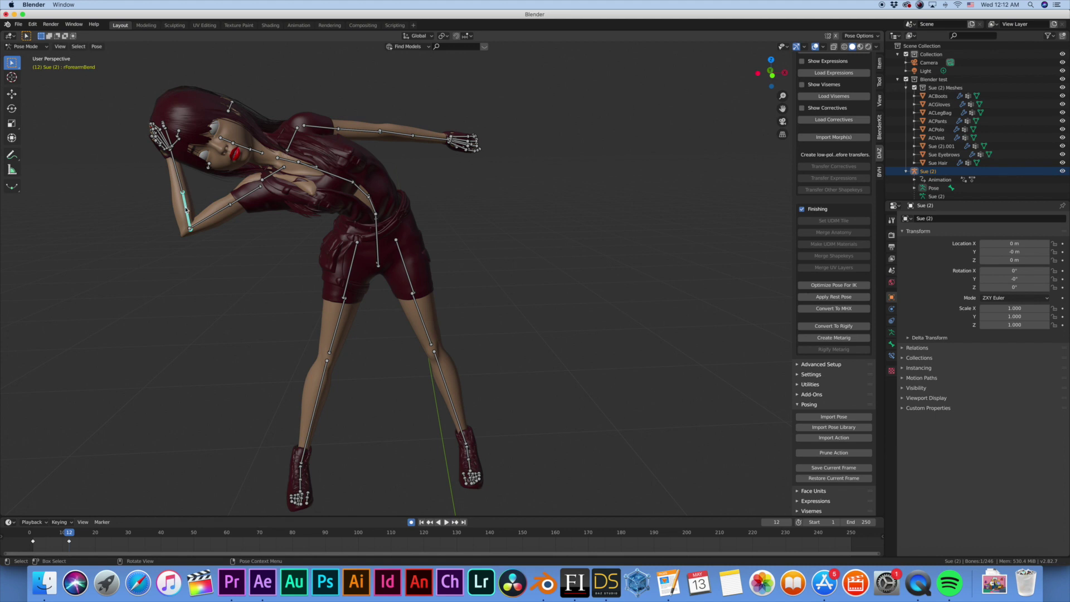
pyautogui.press('r')
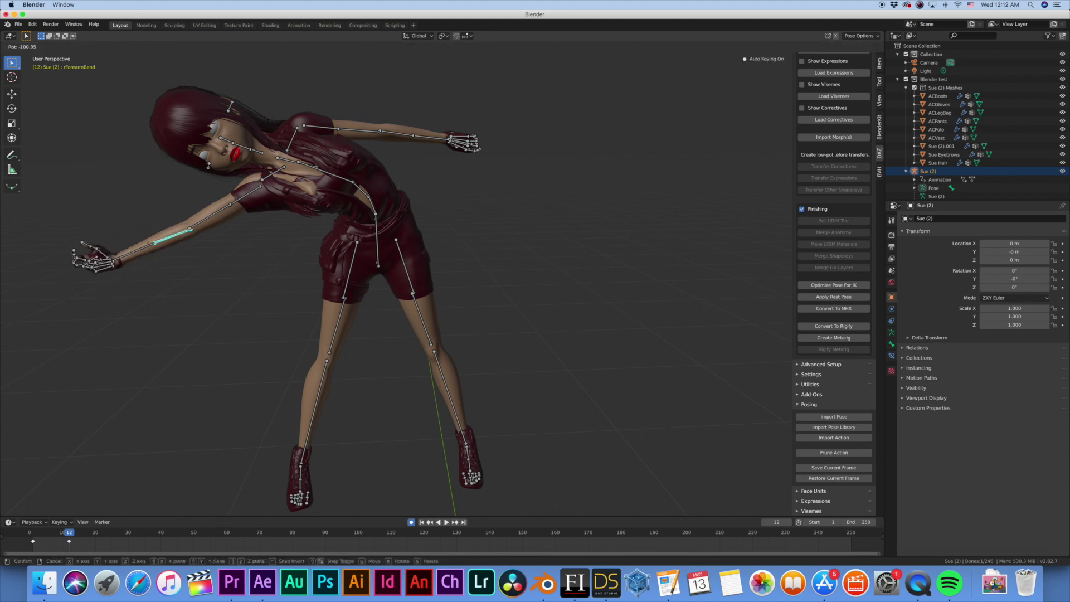
pyautogui.click(150, 270)
pyautogui.moveTo(56, 538)
pyautogui.mouseDown()
pyautogui.moveTo(44, 538)
pyautogui.moveTo(73, 539)
pyautogui.moveTo(39, 541)
pyautogui.mouseUp()
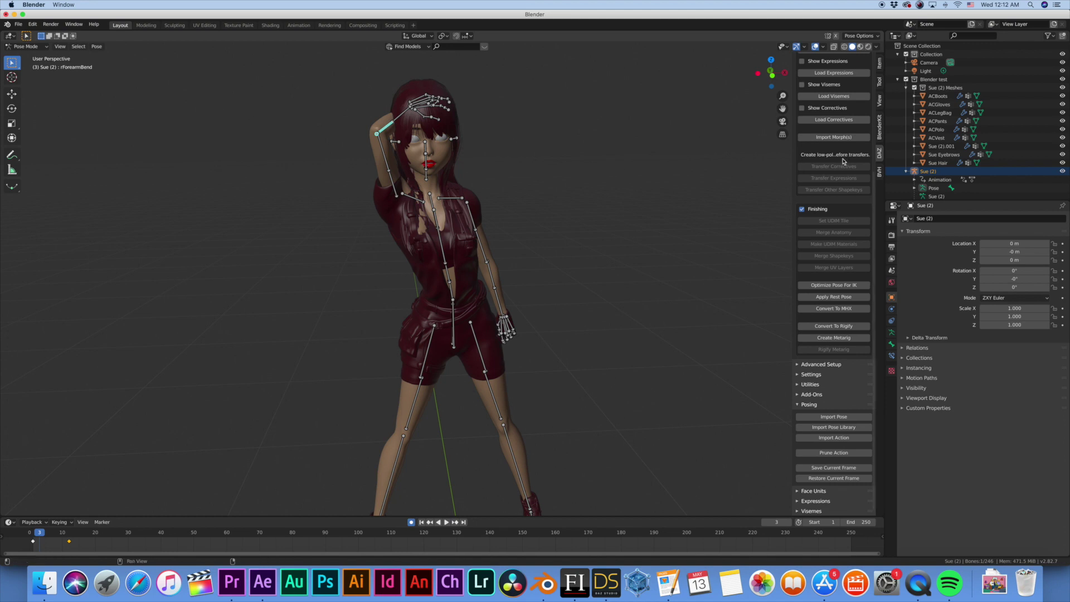
pyautogui.scroll(7, 844, 162)
# - Dismiss the outliner collection menu and switch the Sue (2) rig from Pose Mode to Object Mode
pyautogui.scroll(-3, 911, 160)
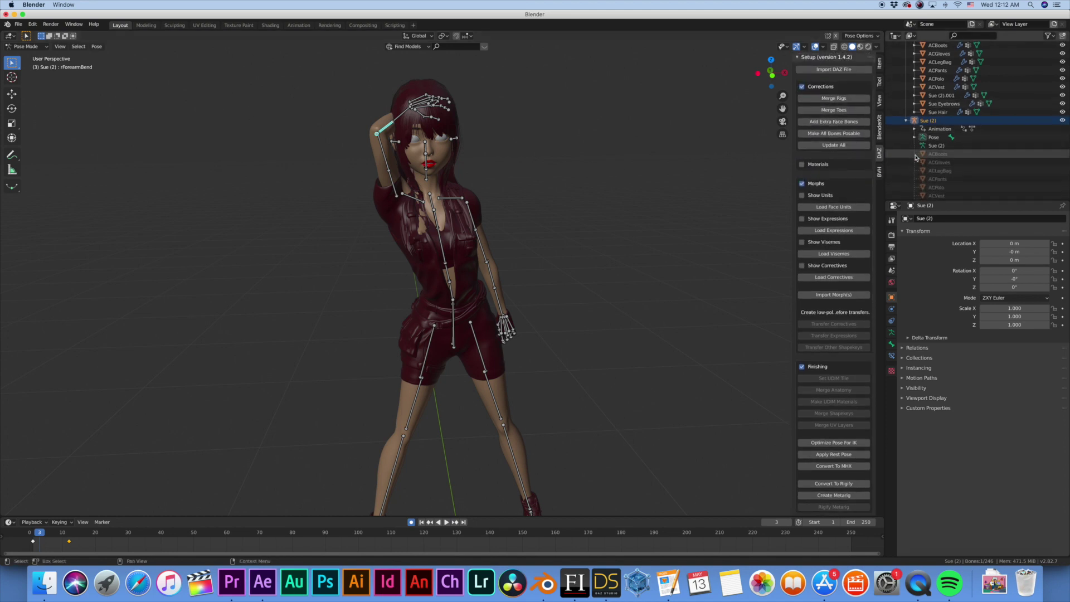
pyautogui.scroll(3, 927, 126)
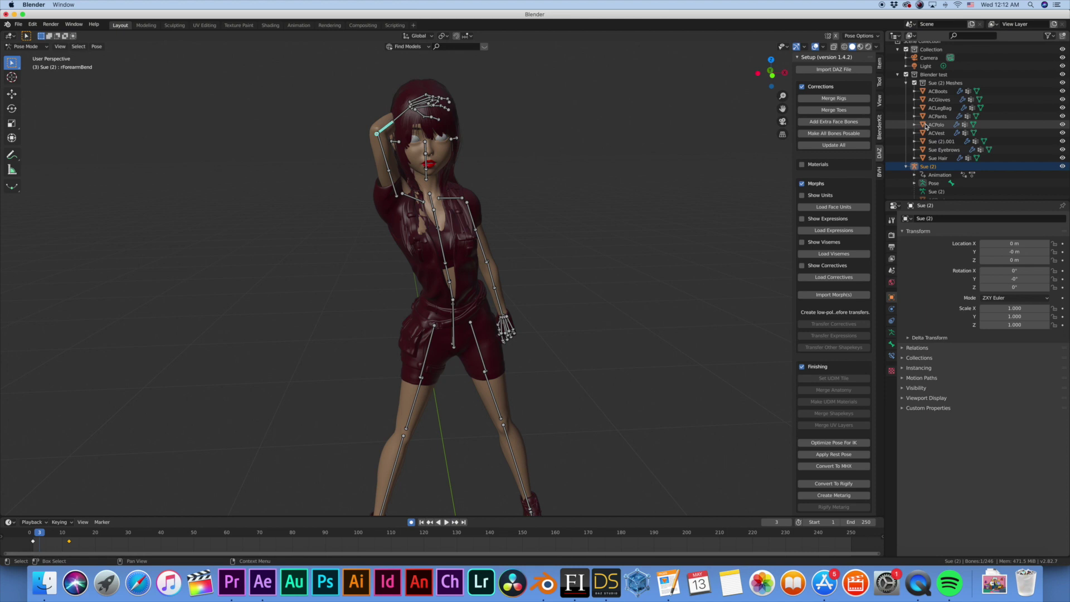
pyautogui.rightClick(931, 81)
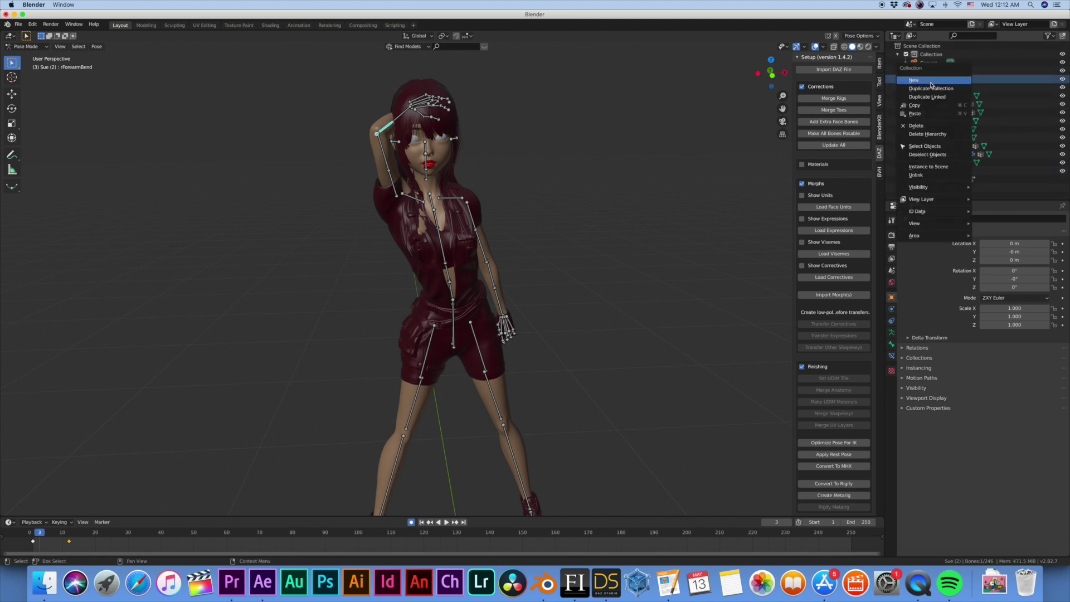
pyautogui.click(707, 143)
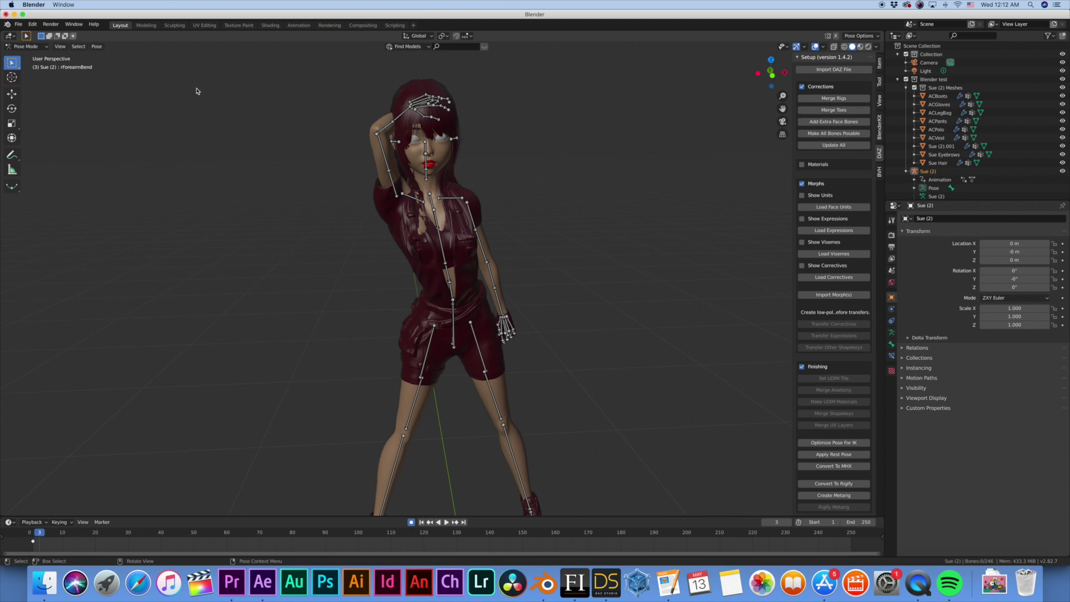
pyautogui.click(25, 46)
pyautogui.click(25, 56)
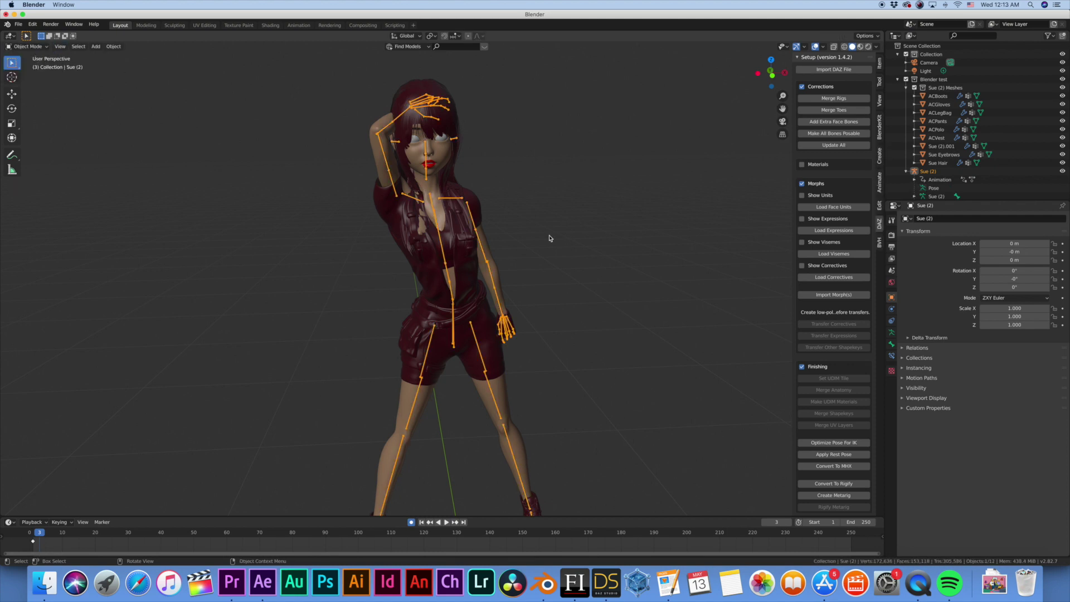
pyautogui.scroll(-5, 840, 262)
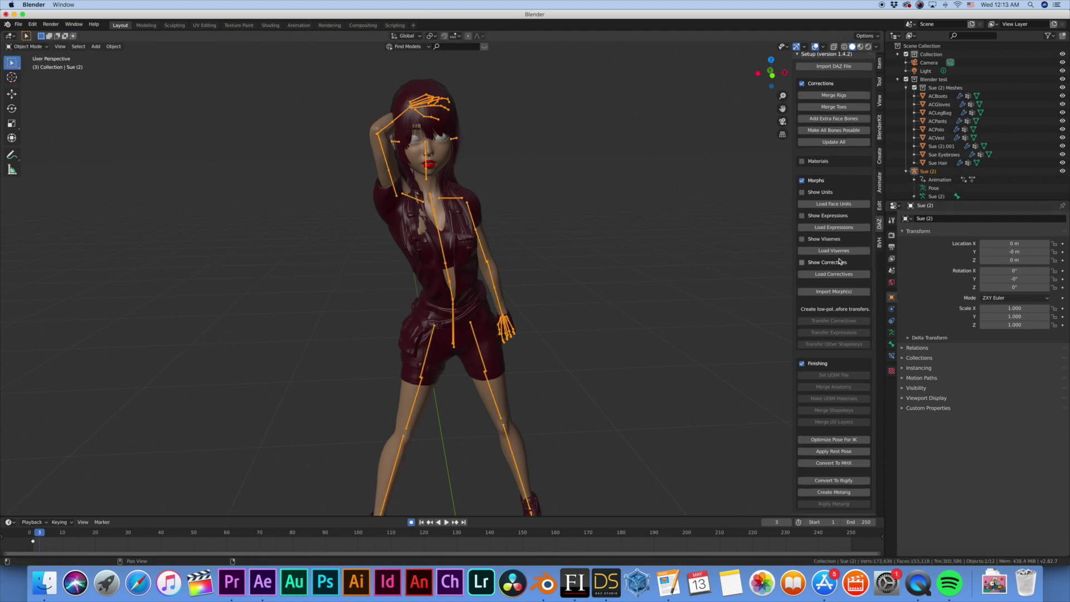
pyautogui.scroll(-3, 840, 262)
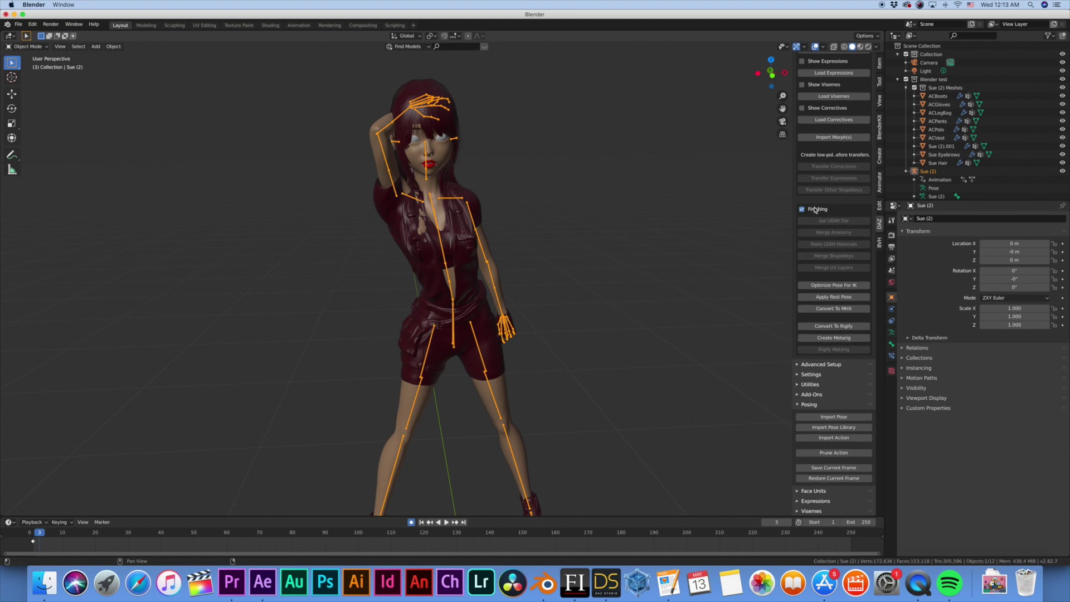
# - Generate the Rigify rig for the character and return it to Object Mode
pyautogui.click(840, 328)
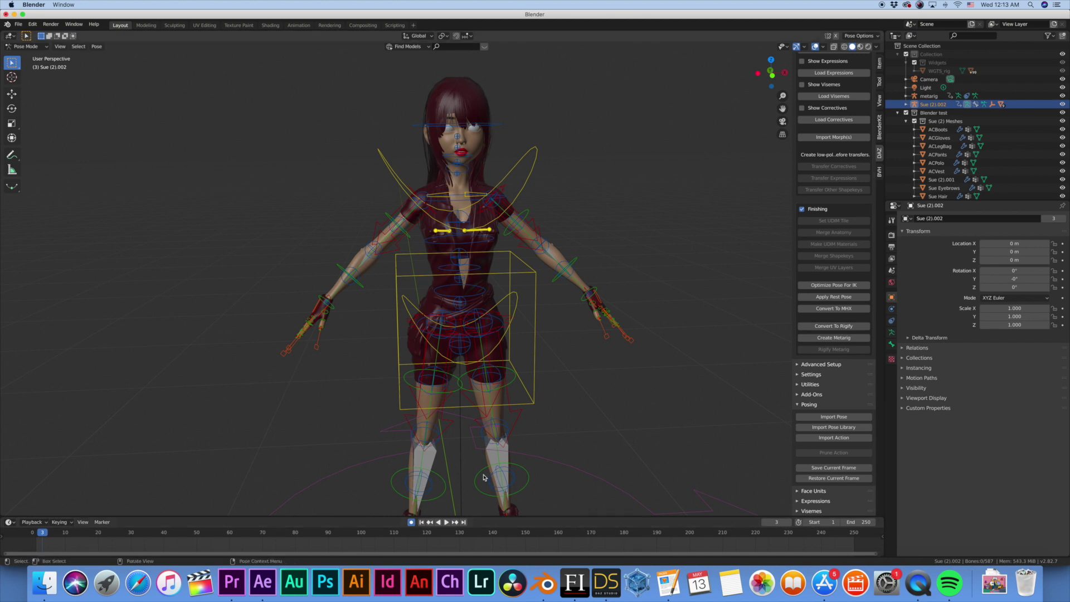
pyautogui.hscroll(2, 504, 461)
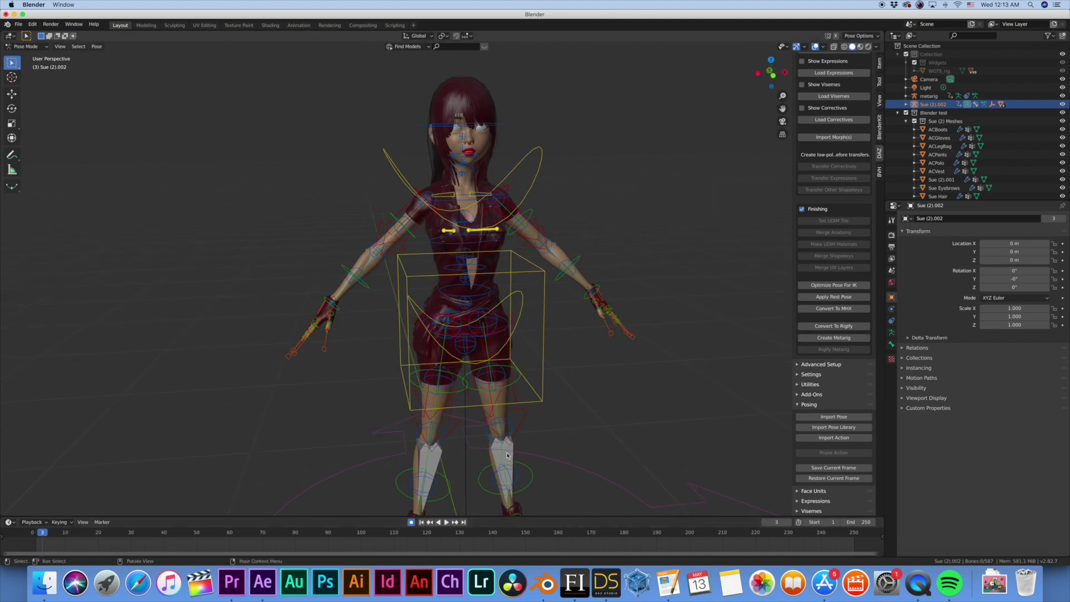
pyautogui.click(25, 47)
pyautogui.click(25, 58)
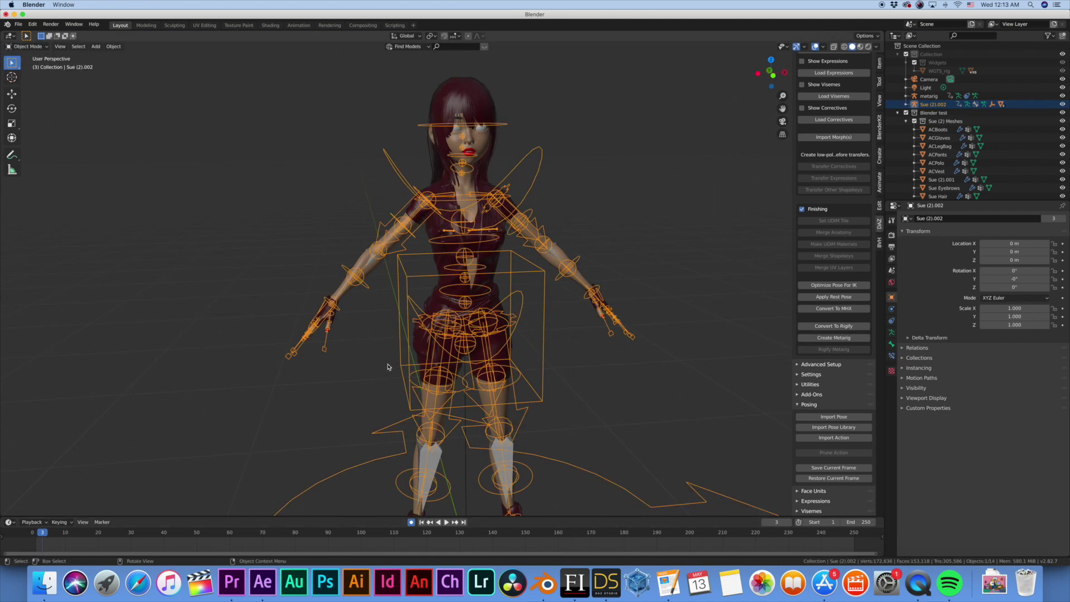
# - Delete the leftover metarig and select the Sue (2).002 rig
pyautogui.click(434, 456)
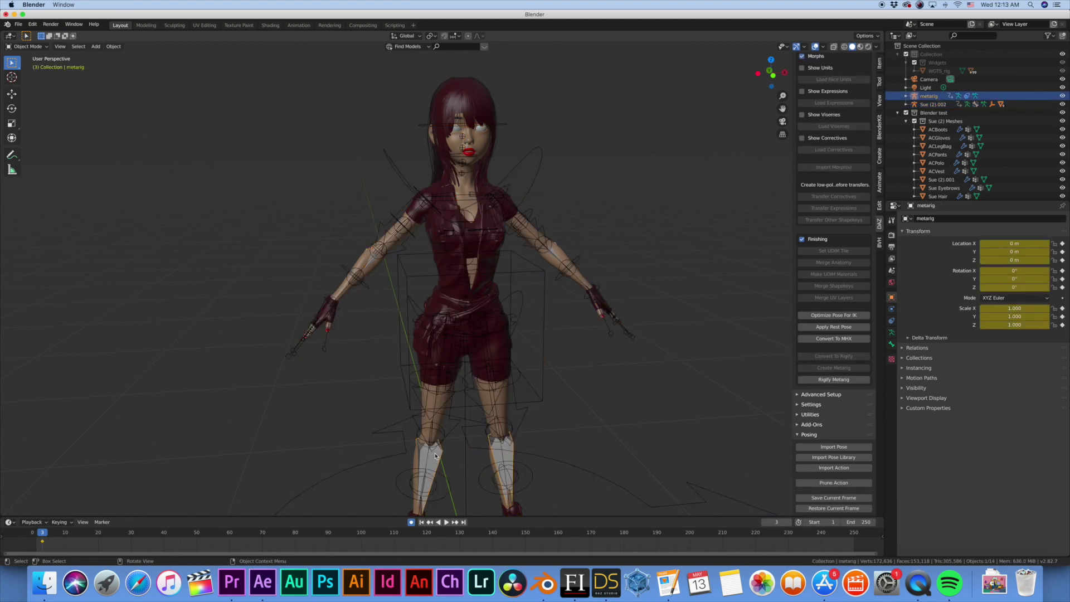
pyautogui.press('x')
pyautogui.click(435, 456)
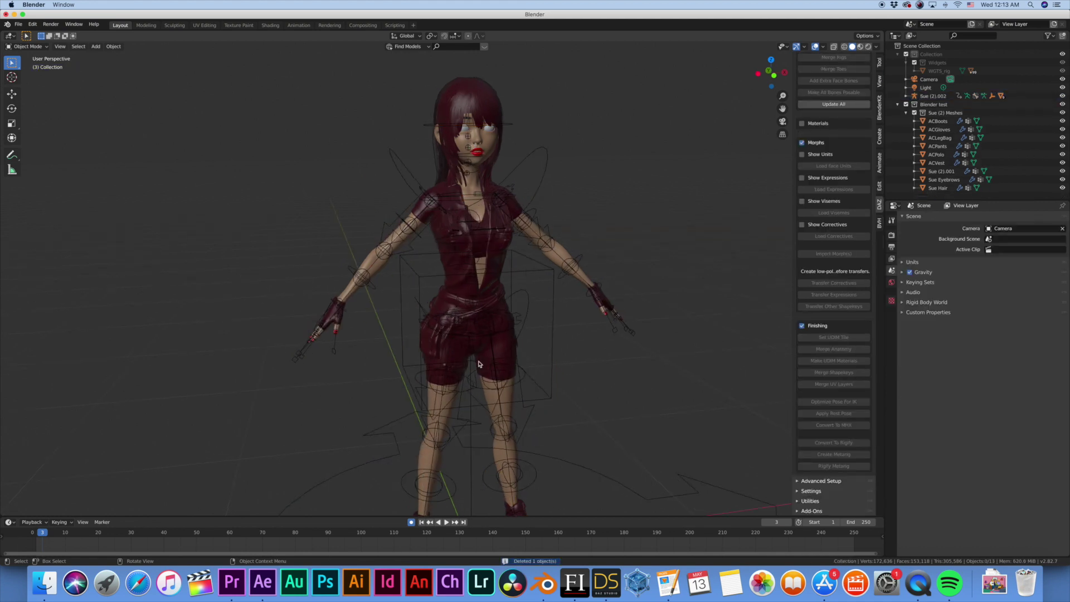
pyautogui.hscroll(-10, 478, 364)
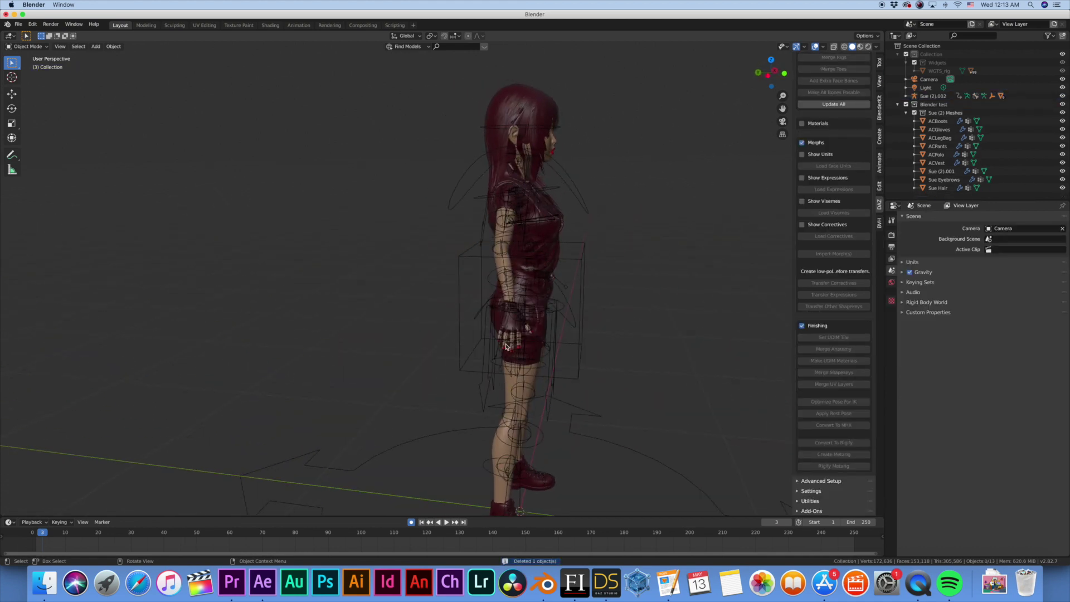
pyautogui.click(506, 347)
pyautogui.hscroll(10, 506, 347)
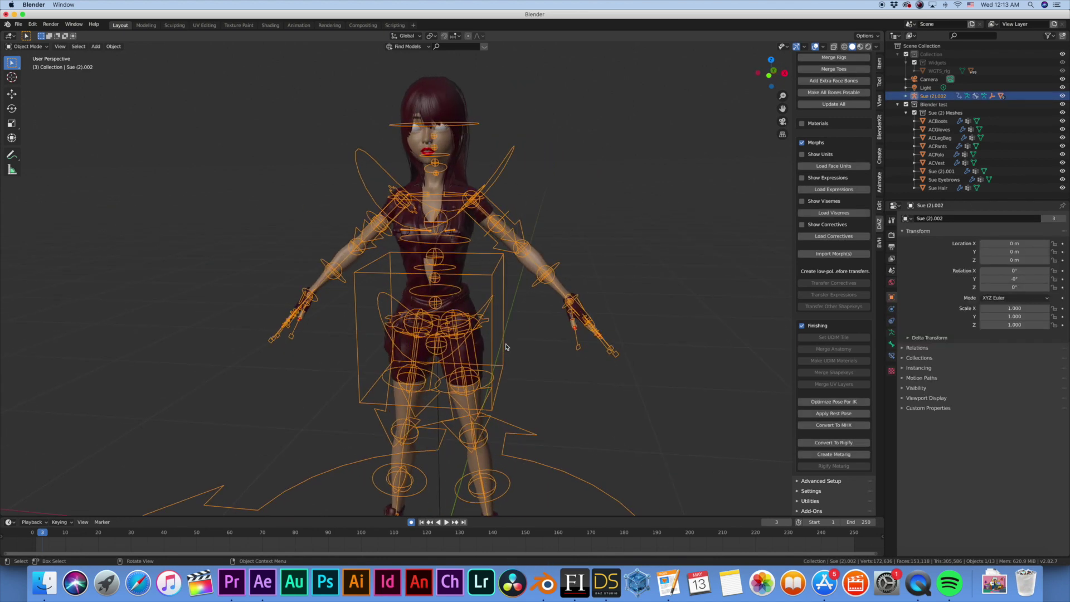
pyautogui.hscroll(-10, 506, 347)
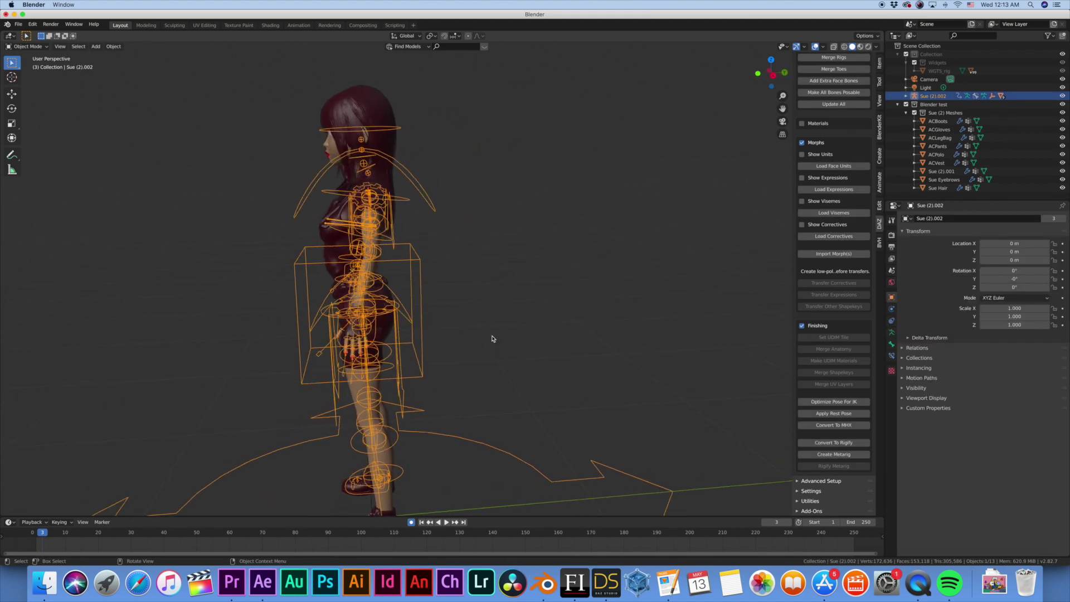
# - Orbit and pan around the Sue (2).002 rig, then bring up the interaction mode list
pyautogui.hscroll(-3, 492, 339)
pyautogui.keyDown('shift'); pyautogui.scroll(3, 492, 338); pyautogui.keyUp('shift')
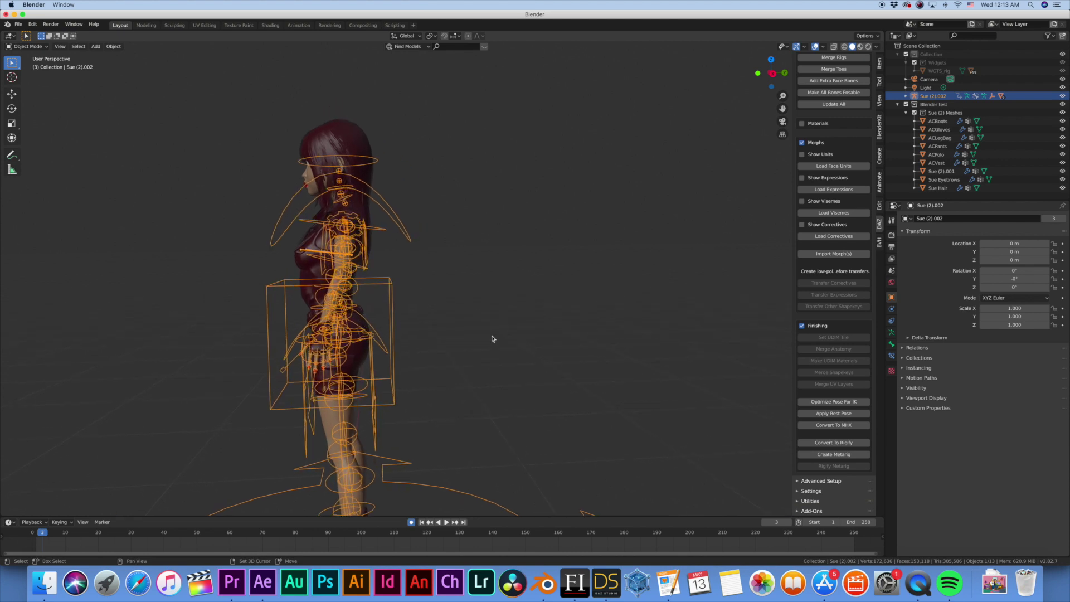
pyautogui.keyDown('shift'); pyautogui.scroll(-5, 492, 338); pyautogui.keyUp('shift')
pyautogui.keyDown('shift'); pyautogui.scroll(3, 492, 338); pyautogui.keyUp('shift')
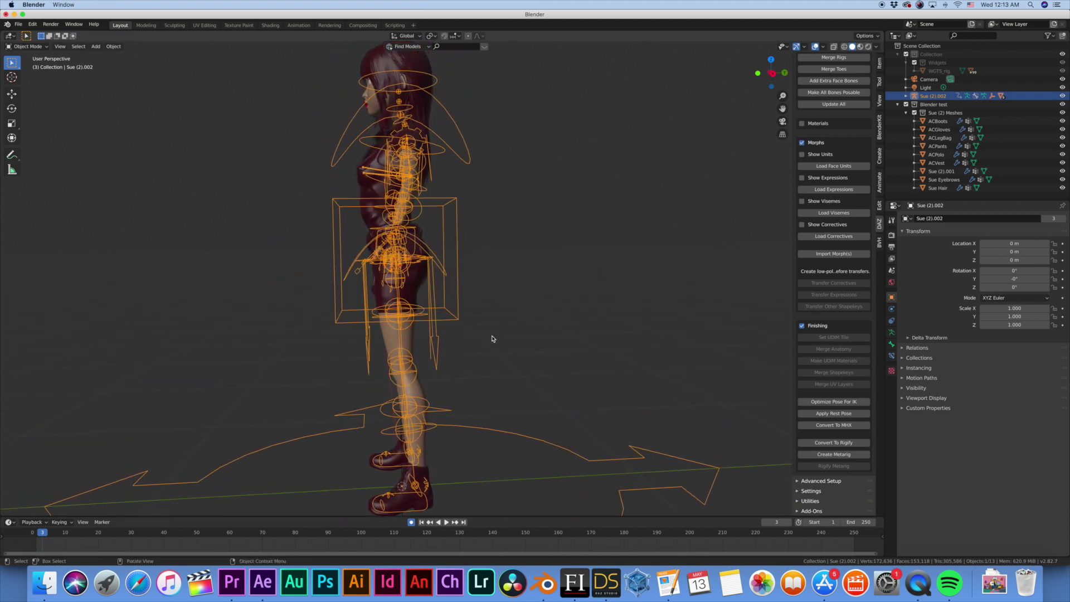
pyautogui.hscroll(10, 492, 338)
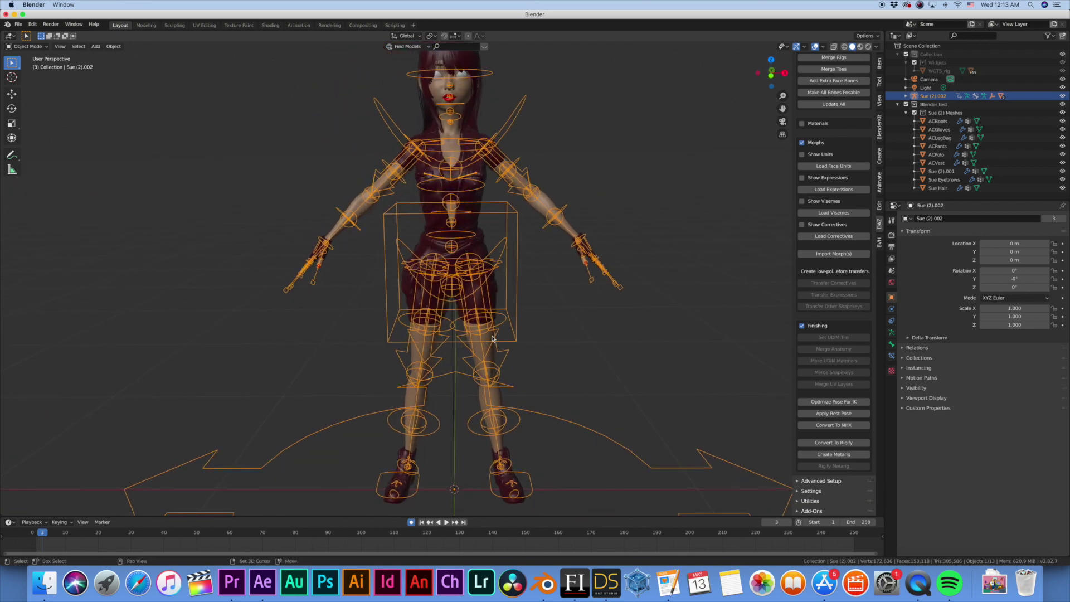
pyautogui.scroll(2, 496, 339)
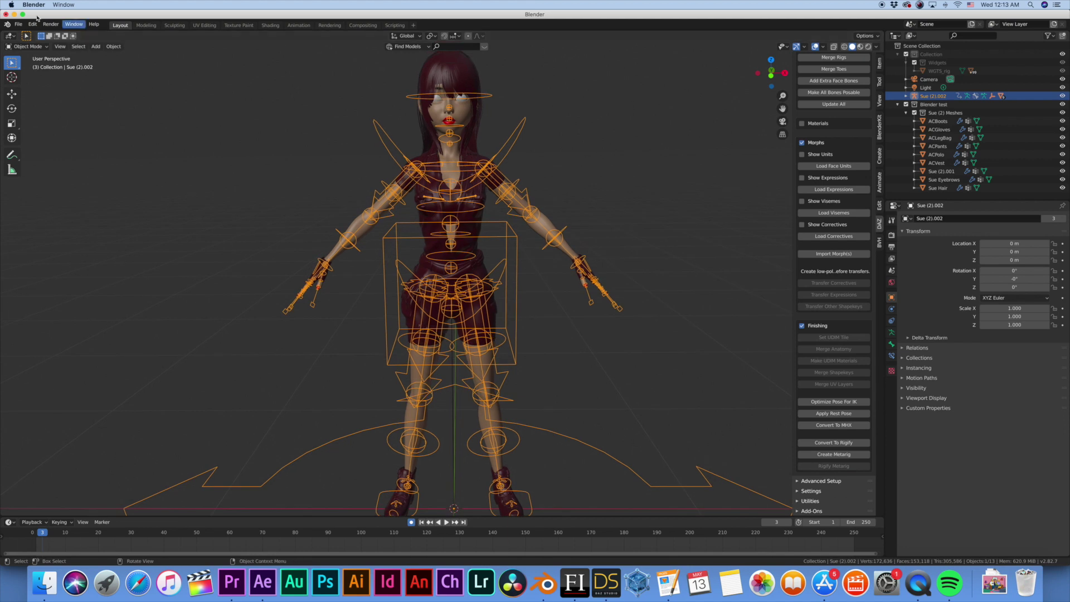
pyautogui.click(25, 47)
# - Switch to Pose Mode and lower and tilt the torso control so the knees bend
pyautogui.click(32, 74)
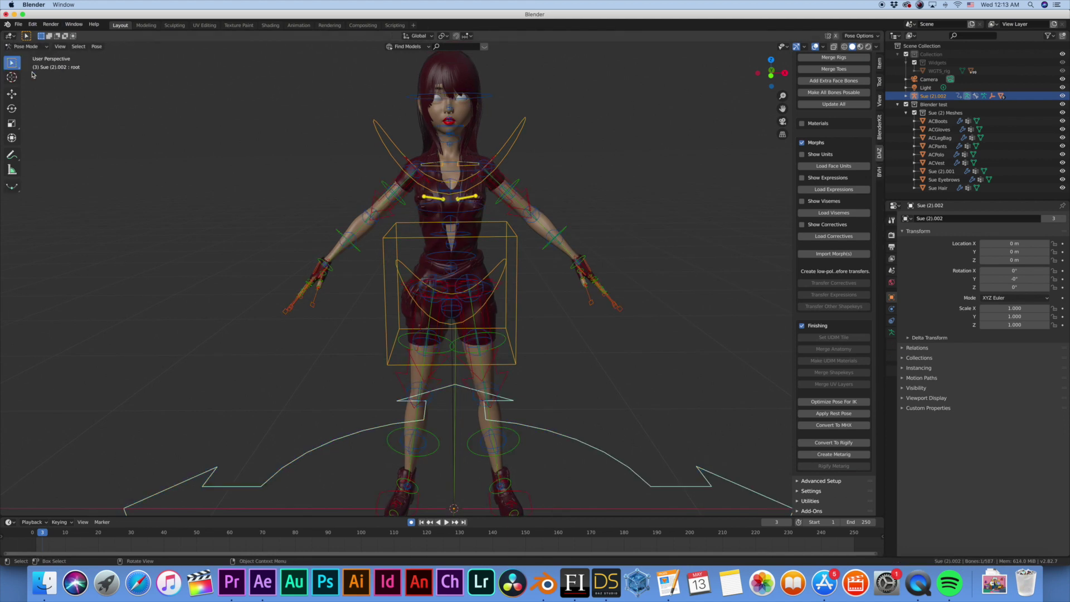
pyautogui.click(496, 240)
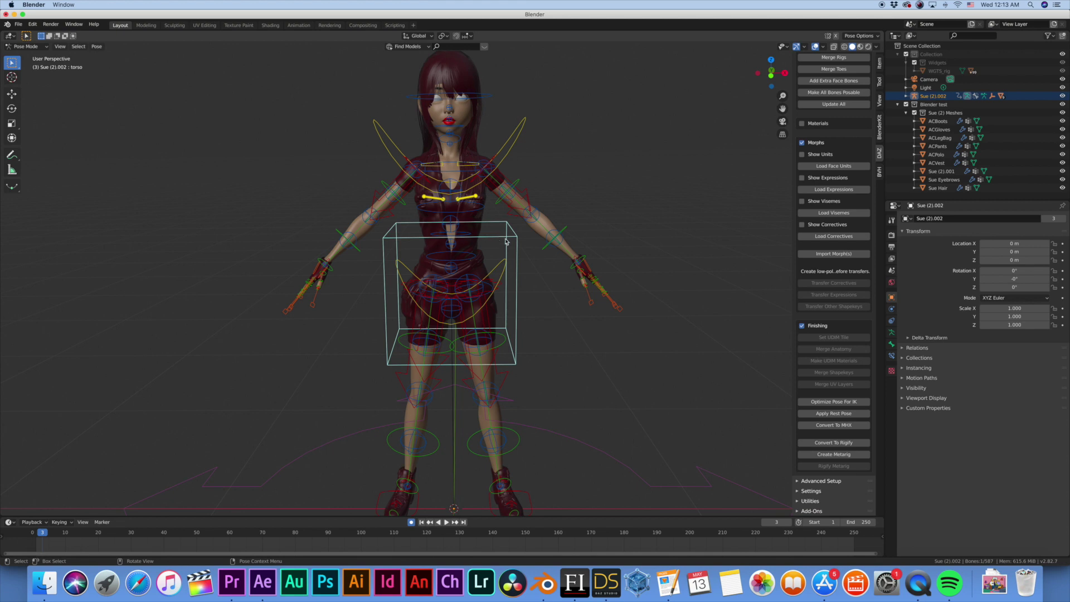
pyautogui.press('g')
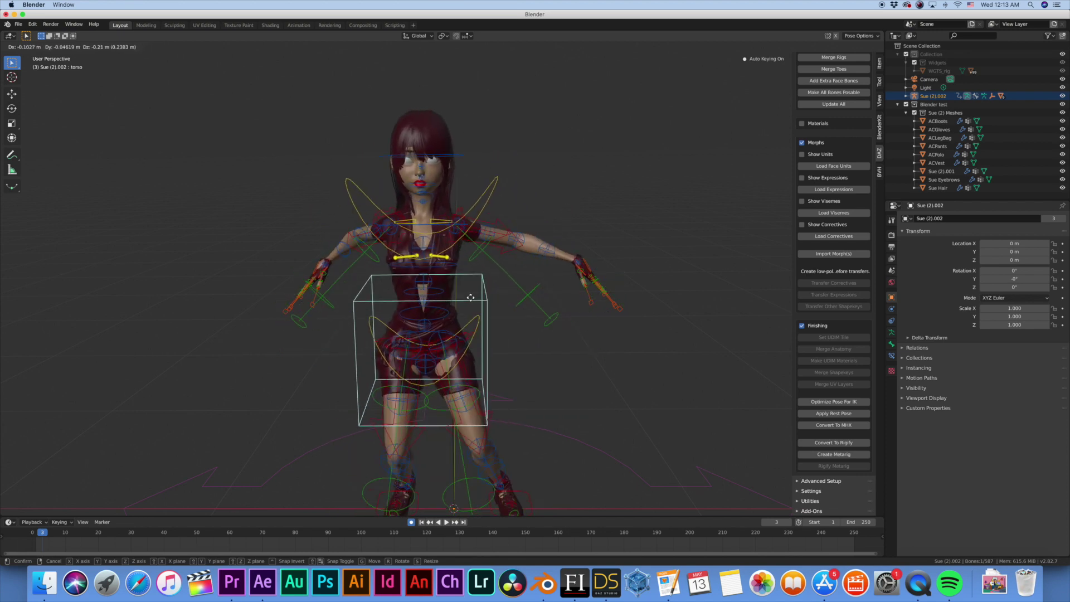
pyautogui.click(488, 274)
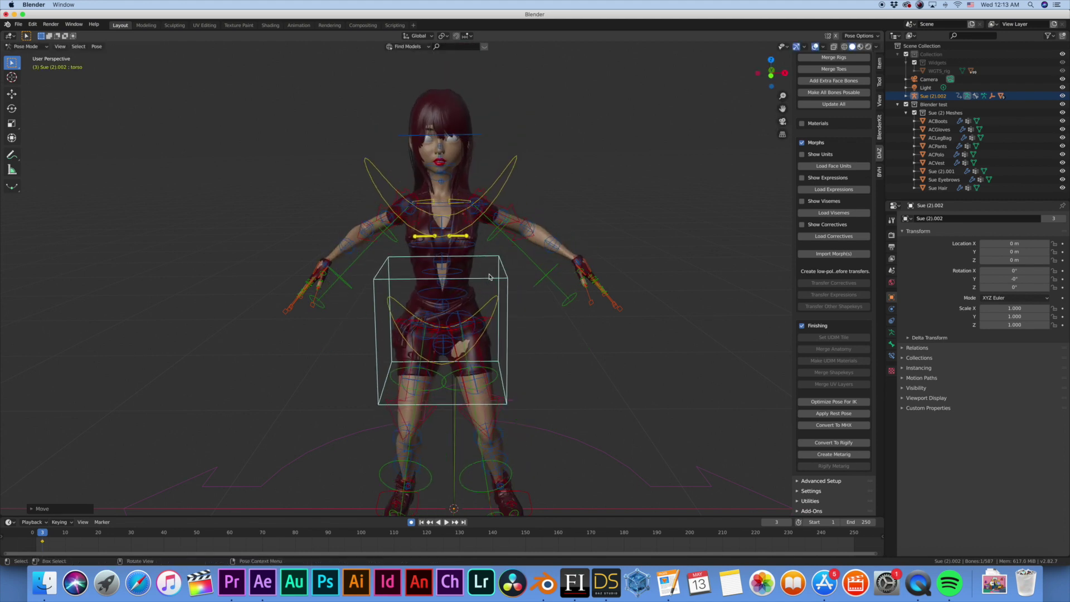
pyautogui.press('r')
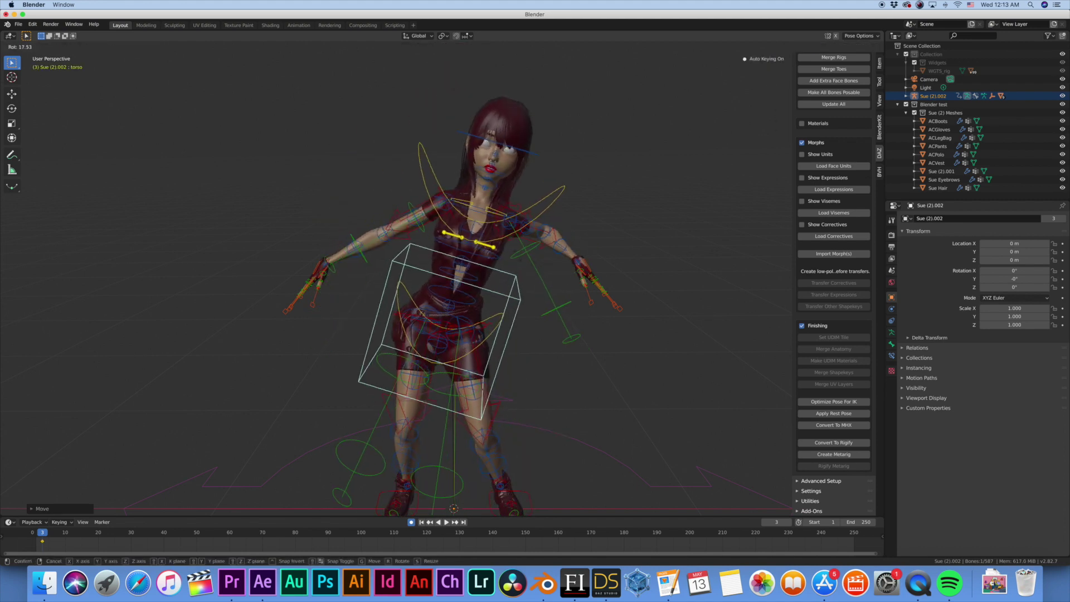
pyautogui.click(545, 233)
pyautogui.click(515, 169)
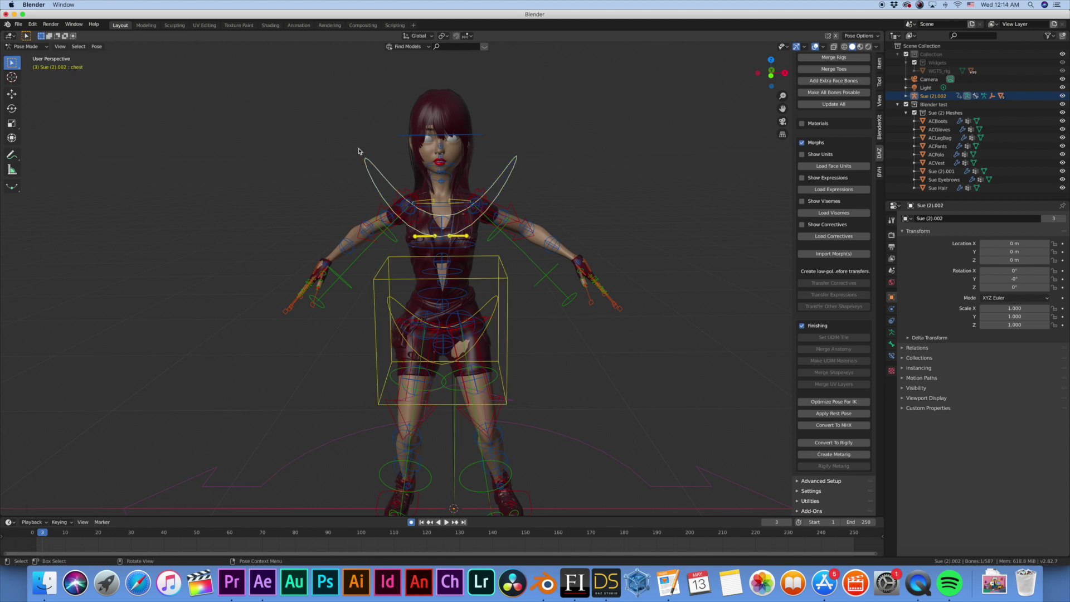
# - Rotate the chest control and shift it slightly to tilt Sue's upper body
pyautogui.press('r')
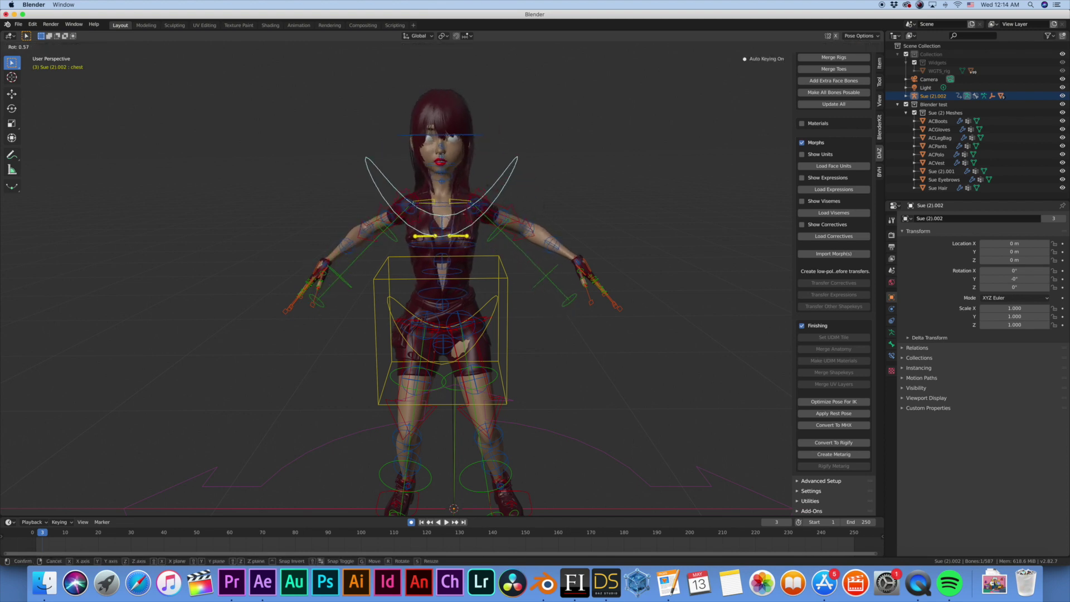
pyautogui.click(495, 192)
pyautogui.press('g')
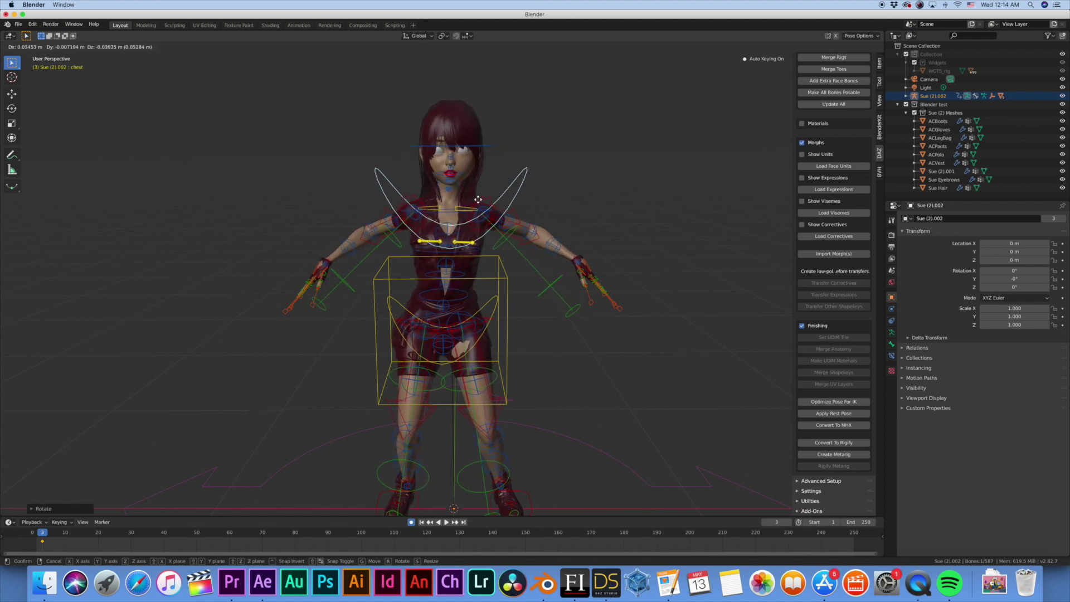
pyautogui.click(503, 215)
pyautogui.moveTo(555, 269); pyautogui.dragTo(530, 282, button='middle')
# - Move the left hand IK control up beside Sue's head
pyautogui.click(530, 282)
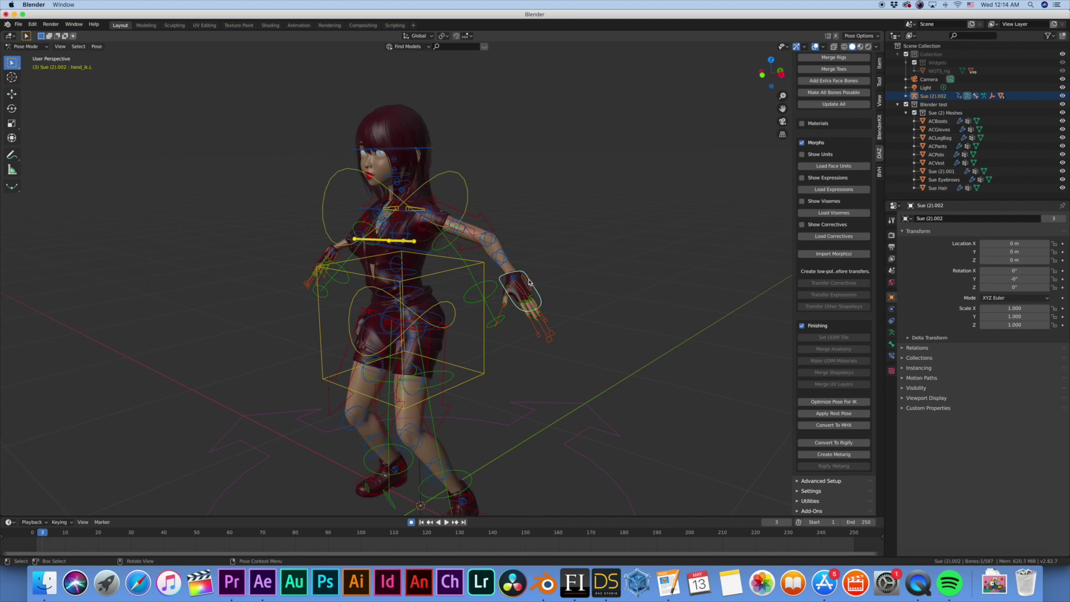
pyautogui.press('g')
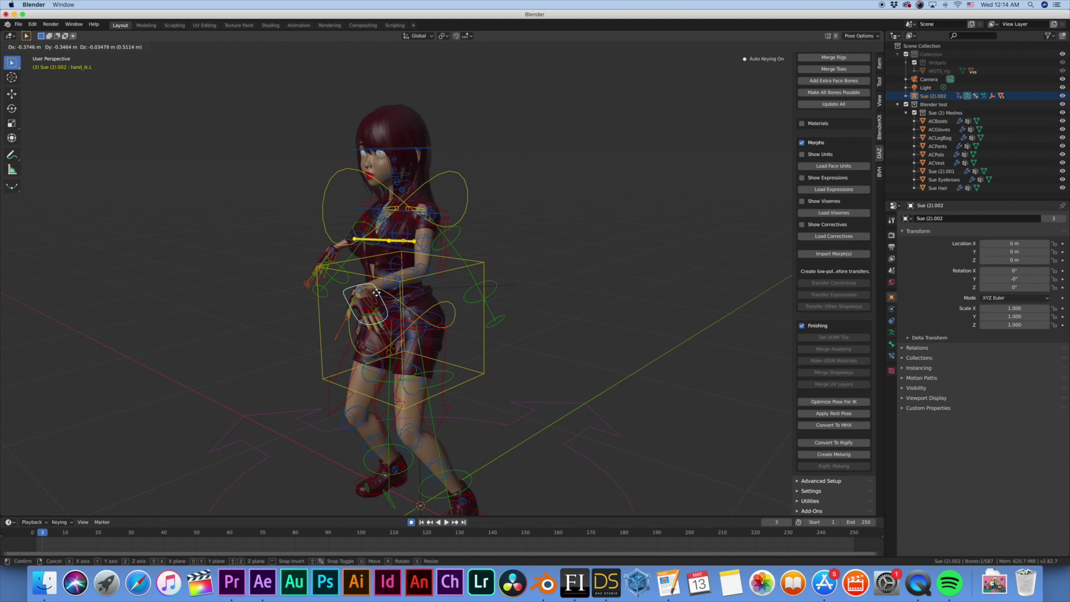
pyautogui.click(386, 282)
pyautogui.moveTo(429, 209); pyautogui.dragTo(436, 241, button='middle')
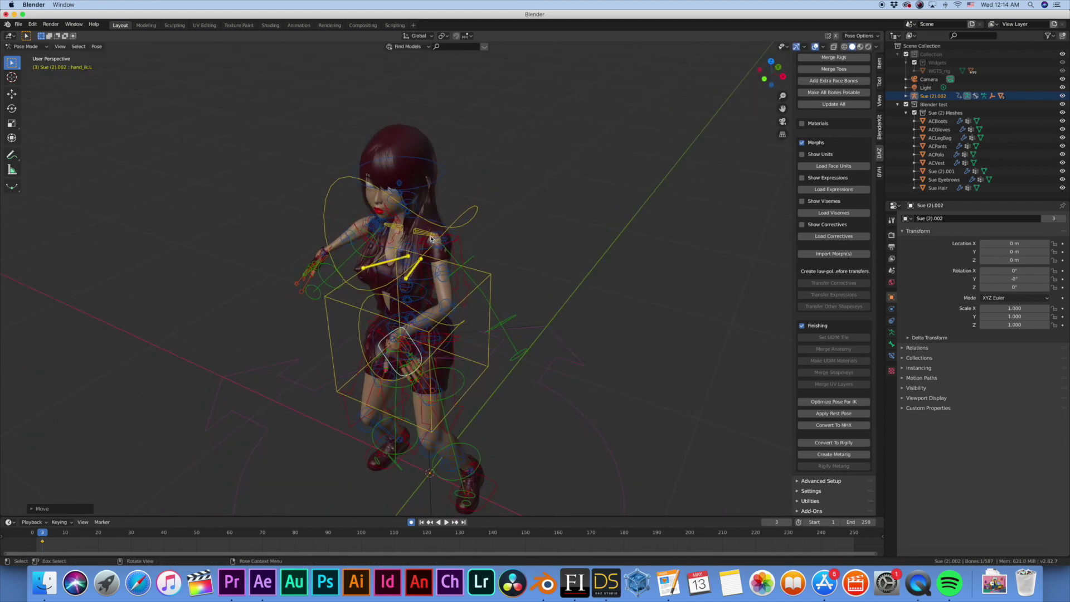
pyautogui.scroll(3, 431, 234)
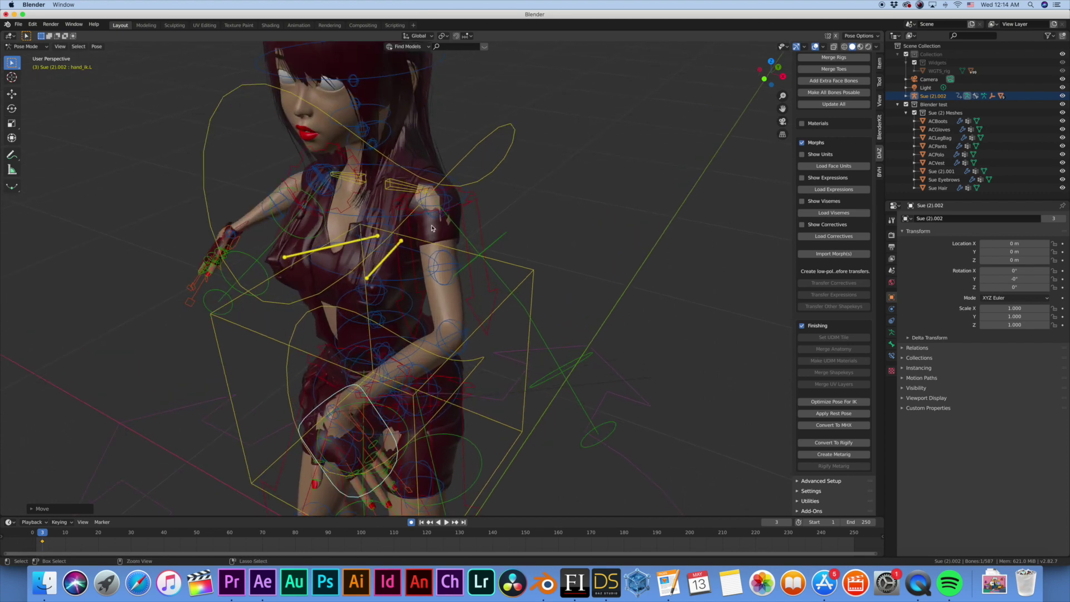
pyautogui.scroll(-4, 432, 228)
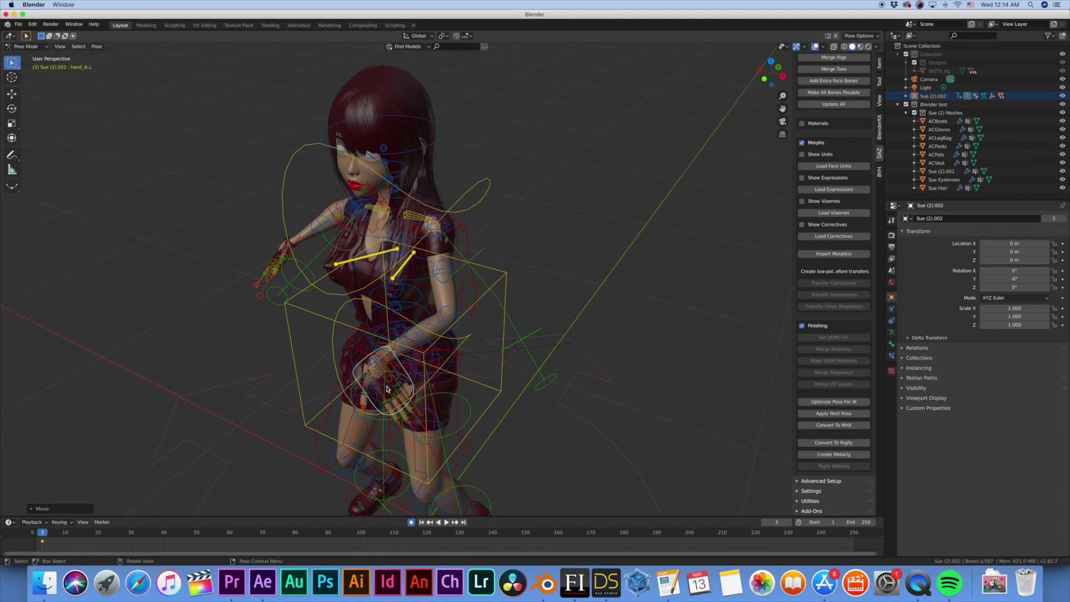
pyautogui.press('g')
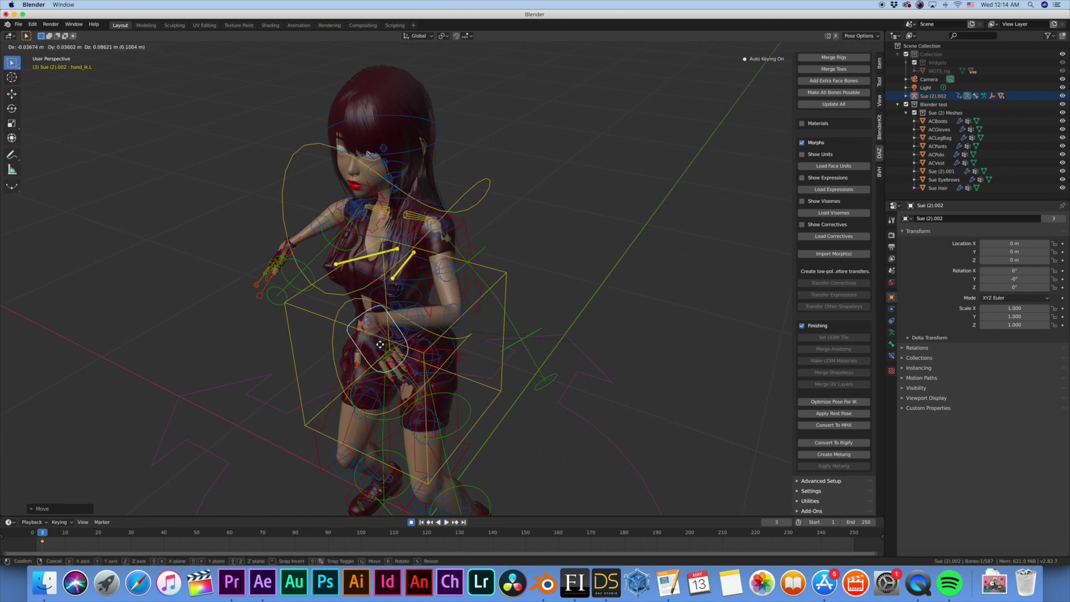
pyautogui.moveTo(380, 344); pyautogui.dragTo(312, 346, button='middle')
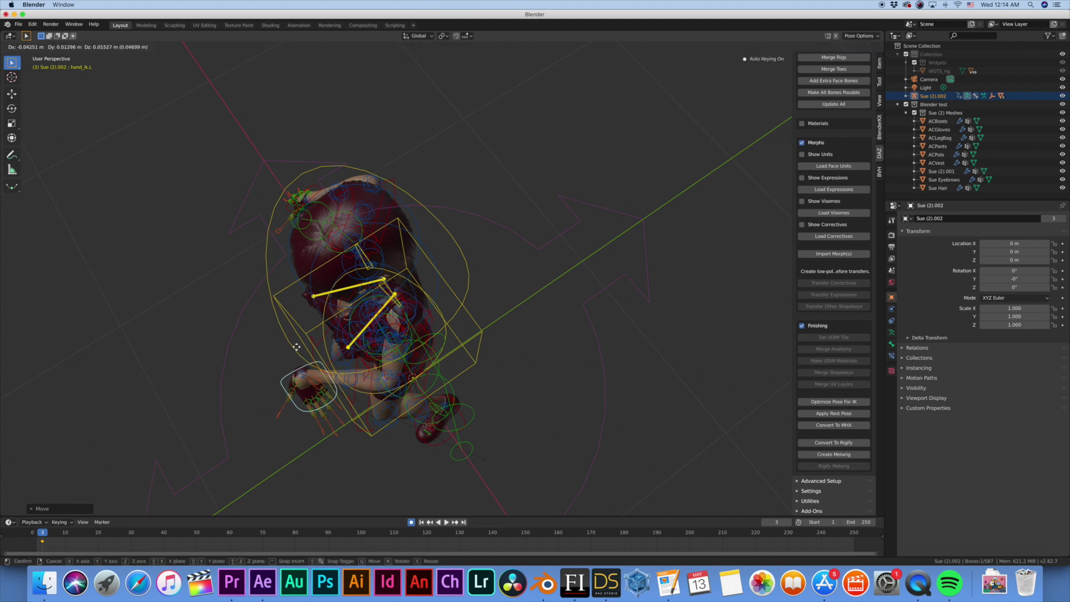
pyautogui.click(298, 360)
pyautogui.moveTo(319, 384); pyautogui.dragTo(262, 340, button='middle')
pyautogui.press('g')
pyautogui.click(250, 244)
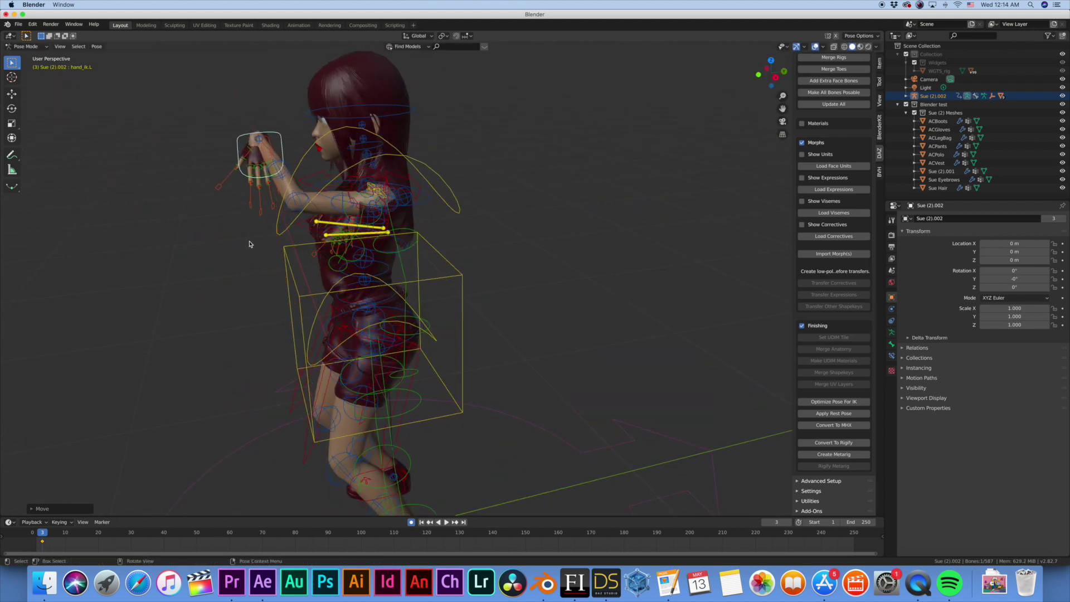
# - Rotate the left hand upward in two passes
pyautogui.press('r')
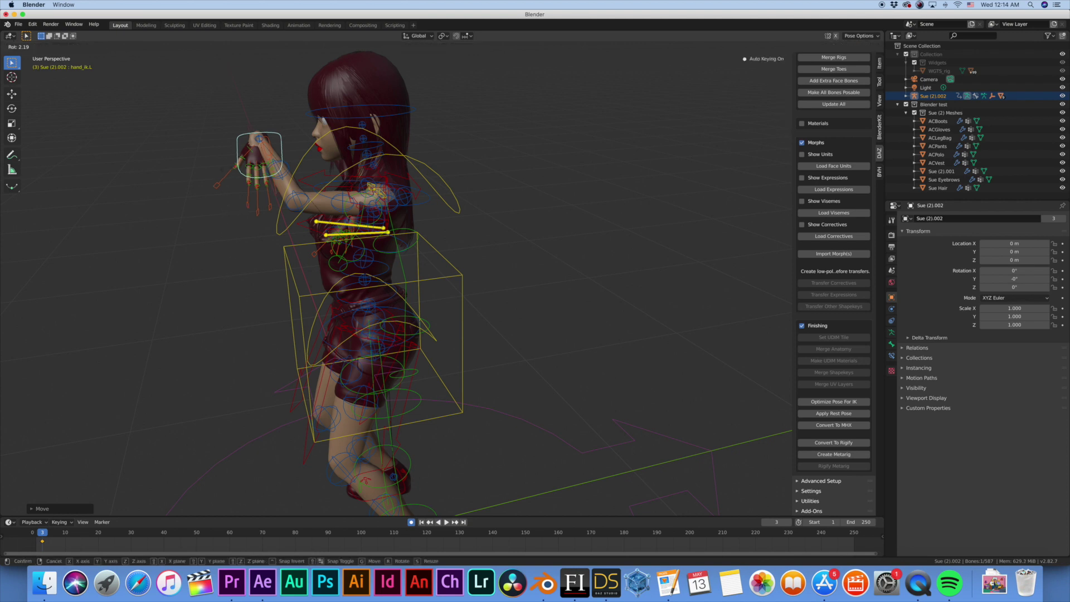
pyautogui.click(219, 71)
pyautogui.moveTo(219, 71); pyautogui.dragTo(312, 73, button='middle')
pyautogui.press('r')
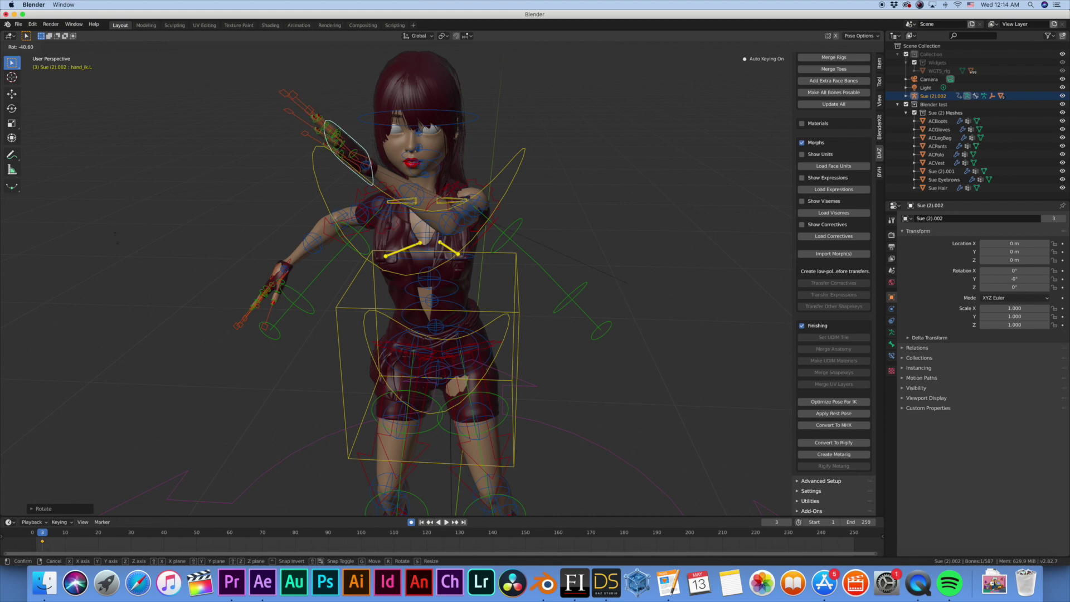
pyautogui.click(133, 248)
pyautogui.moveTo(195, 200); pyautogui.dragTo(228, 188, button='middle')
pyautogui.scroll(-6, 228, 188)
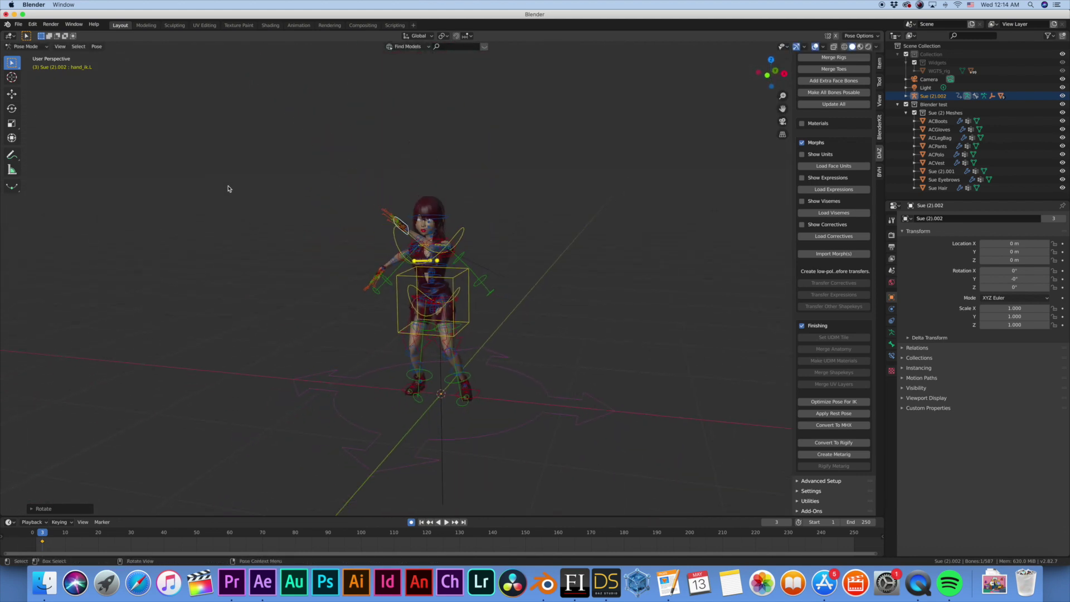
# - Move the left foot IK control forward to raise the leg into a kick
pyautogui.click(478, 397)
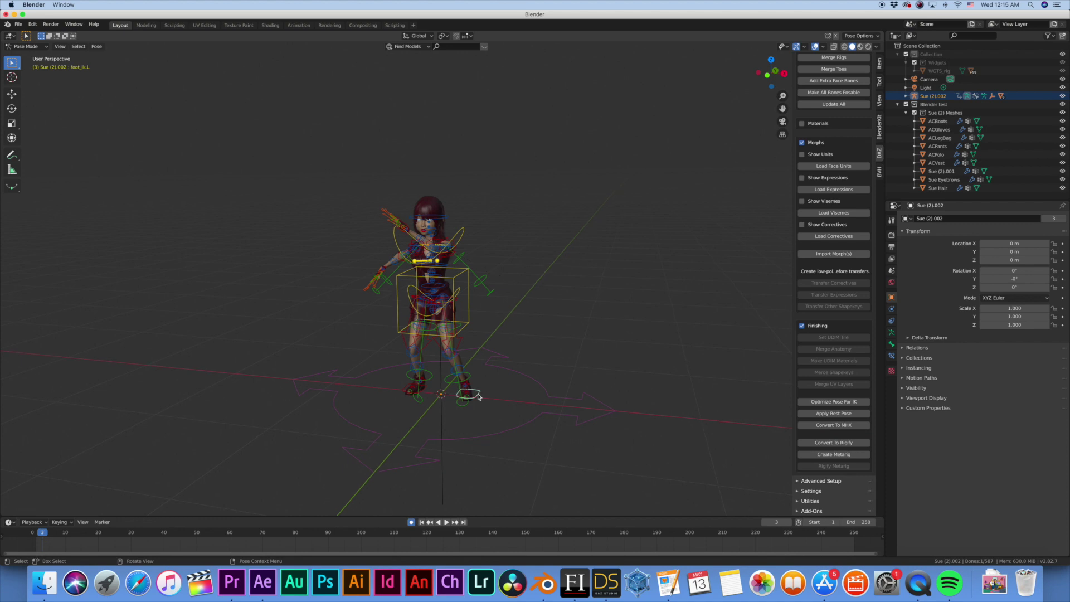
pyautogui.press('g')
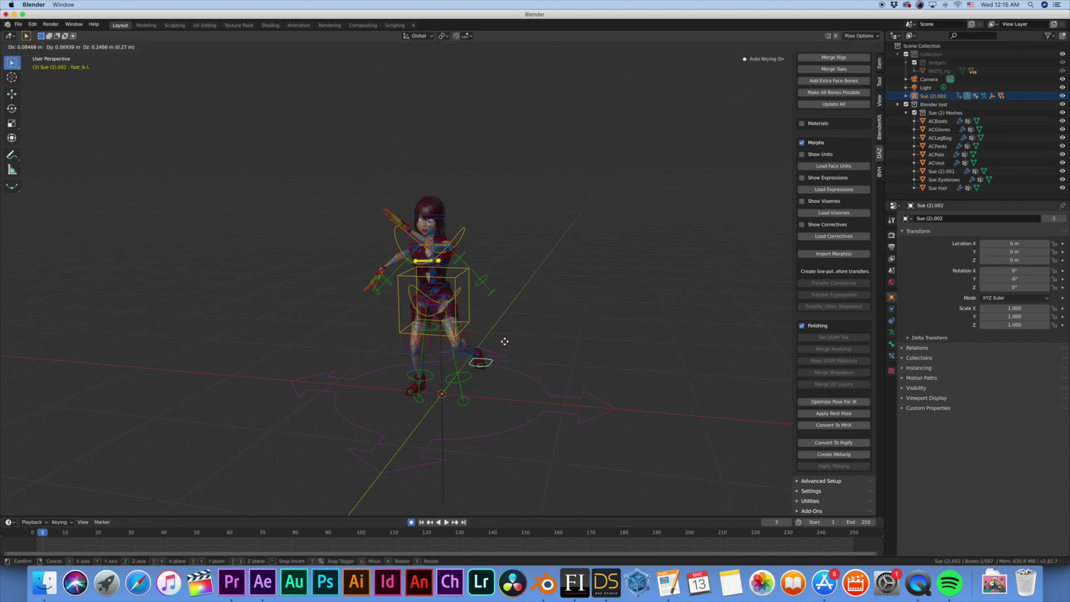
pyautogui.click(460, 384)
pyautogui.moveTo(460, 384); pyautogui.dragTo(402, 345, button='middle')
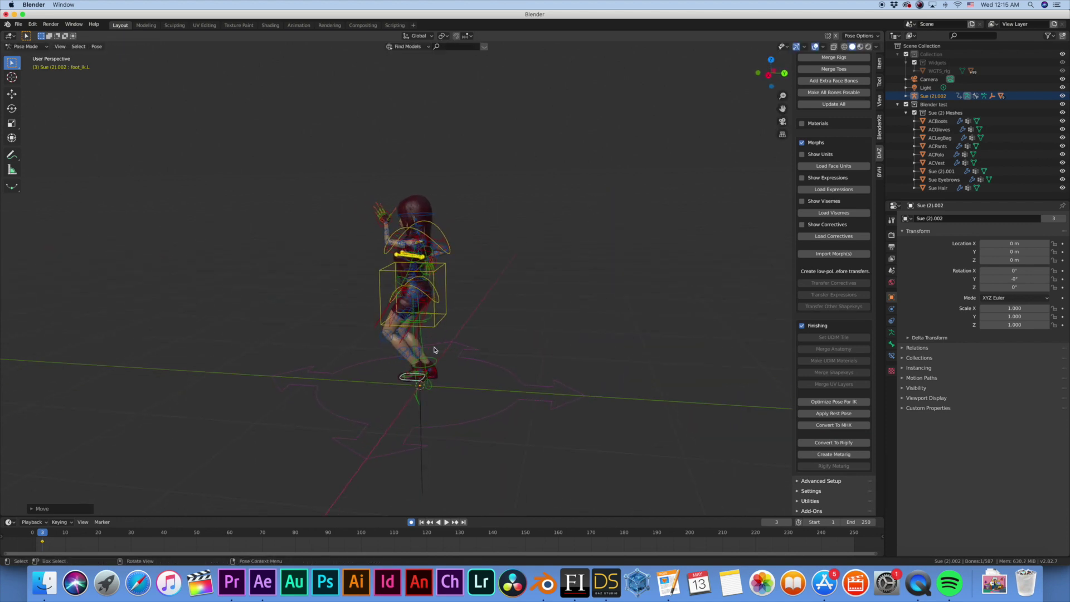
pyautogui.press('g')
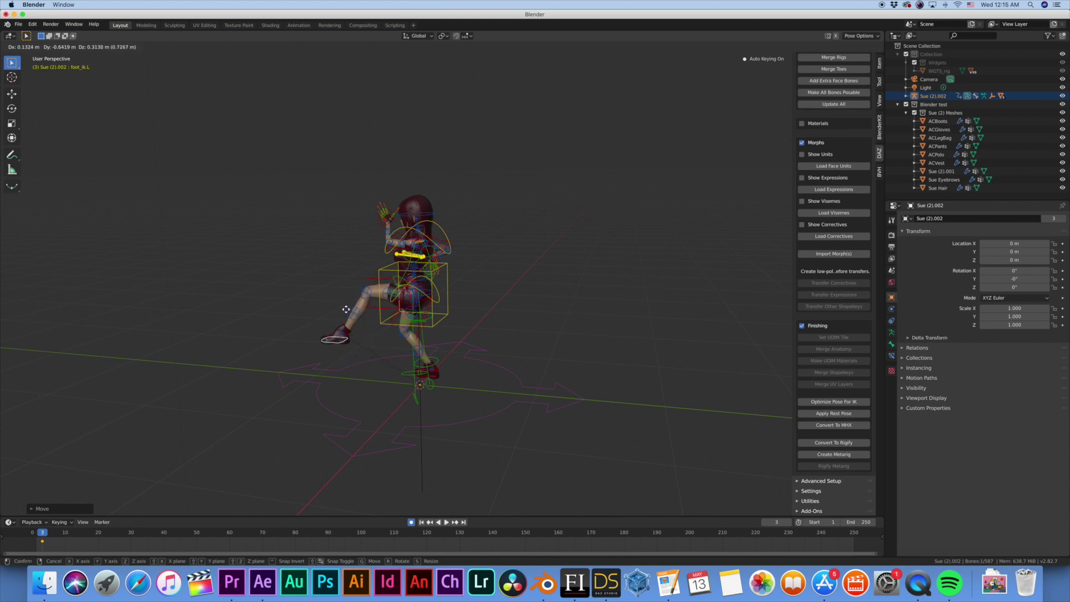
pyautogui.click(340, 296)
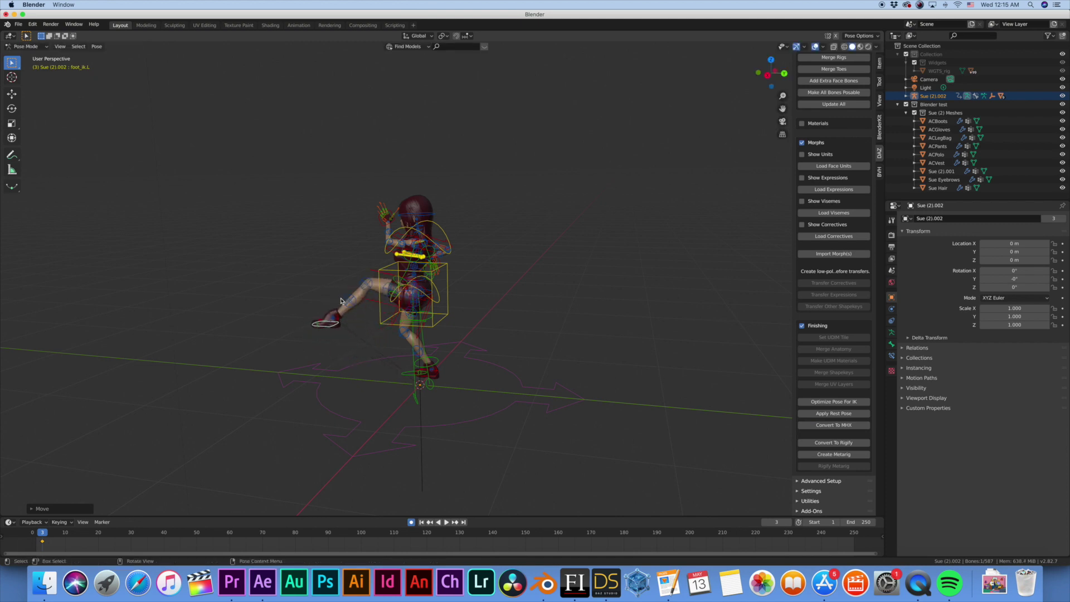
pyautogui.moveTo(340, 296); pyautogui.dragTo(341, 302, button='middle')
pyautogui.scroll(3, 341, 302)
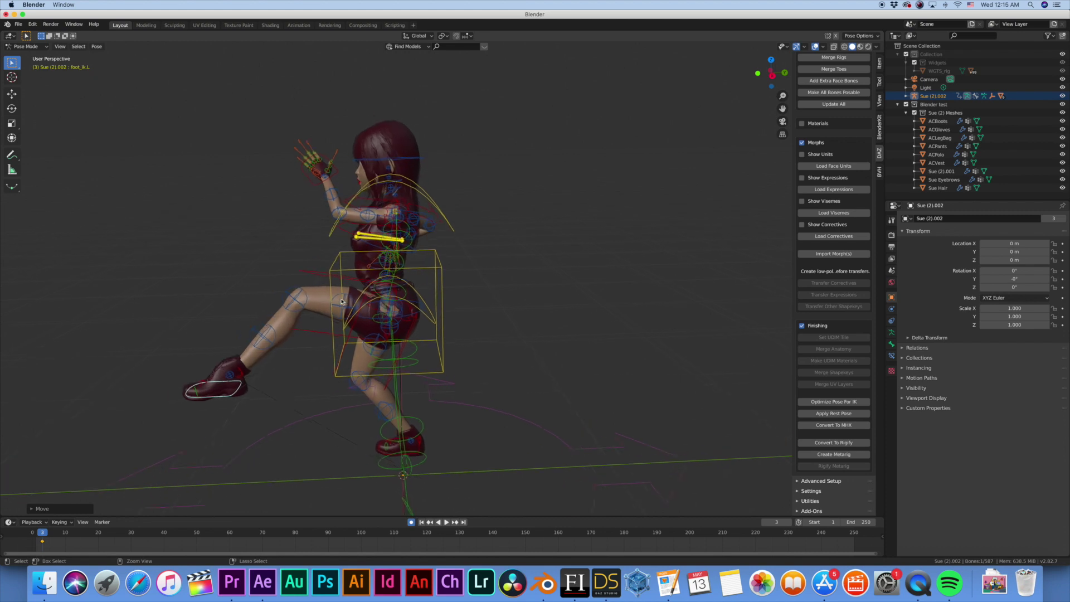
pyautogui.scroll(2, 341, 301)
pyautogui.keyDown('shift'); pyautogui.scroll(-5, 341, 302); pyautogui.keyUp('shift')
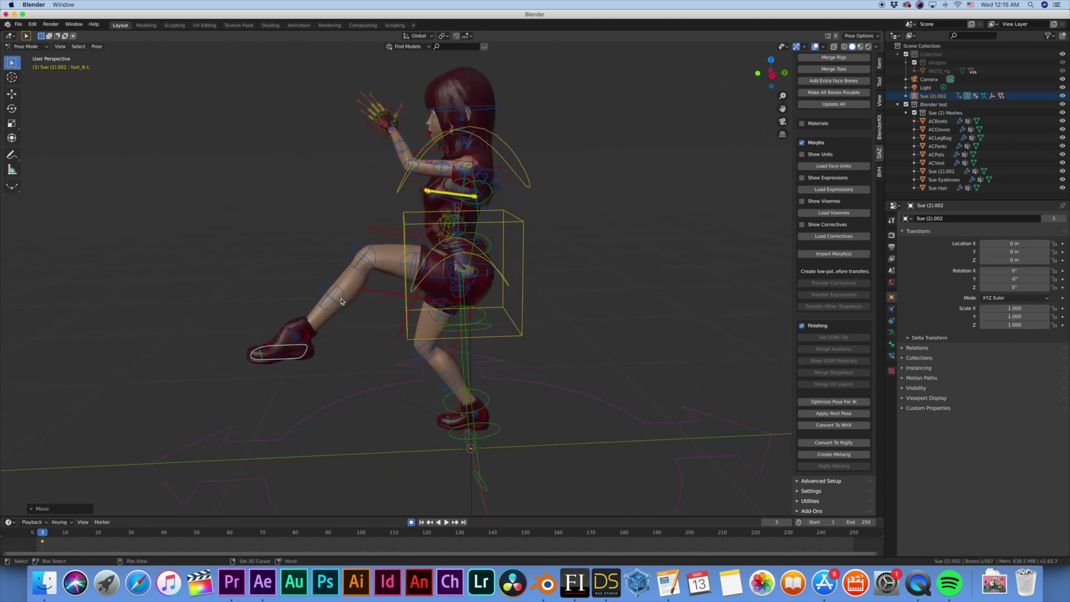
# - Shift the torso control slightly to a new position
pyautogui.click(527, 268)
pyautogui.hscroll(-3, 527, 268)
pyautogui.press('g')
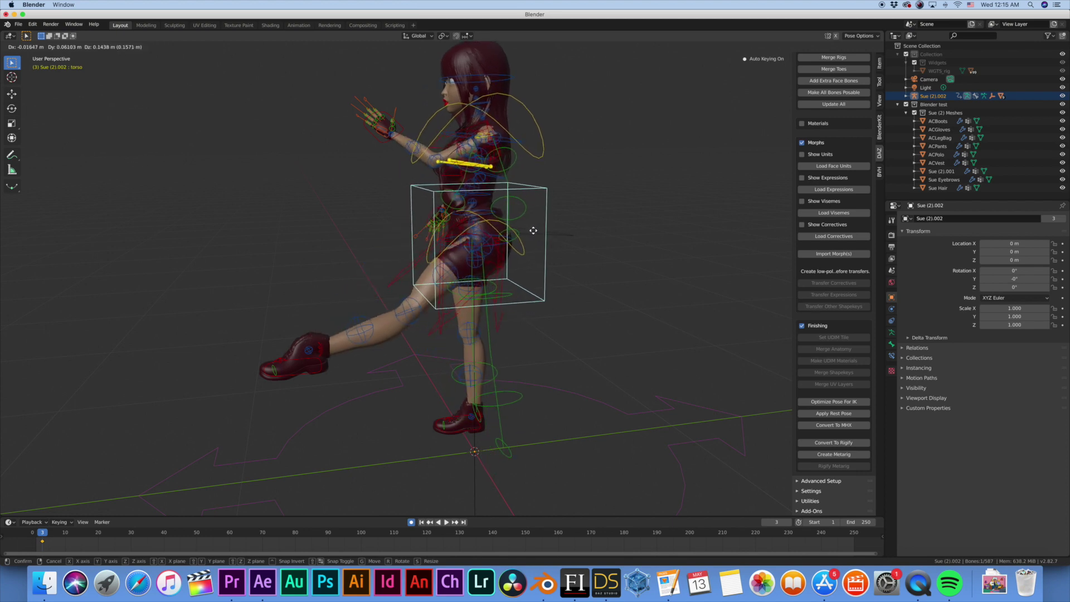
pyautogui.click(452, 288)
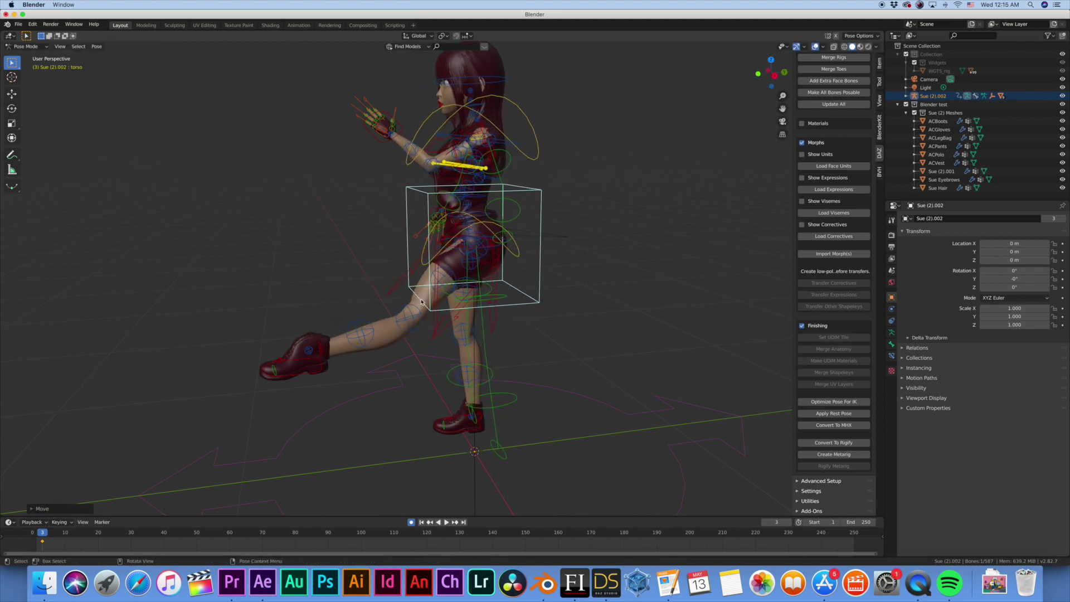
# - Tilt the left foot IK control sharply so the toes point up
pyautogui.click(321, 365)
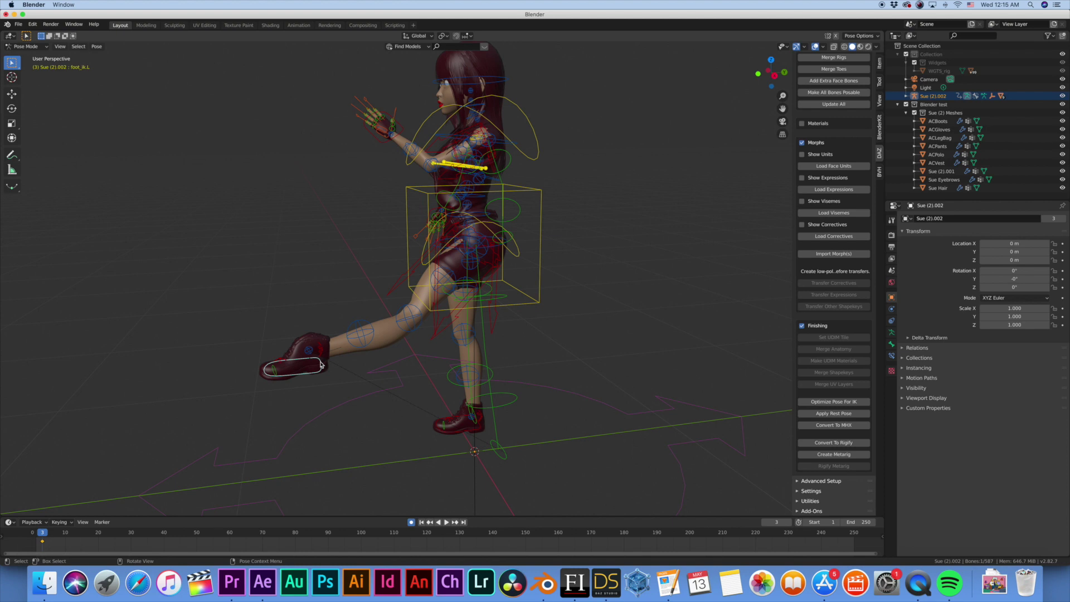
pyautogui.press('r')
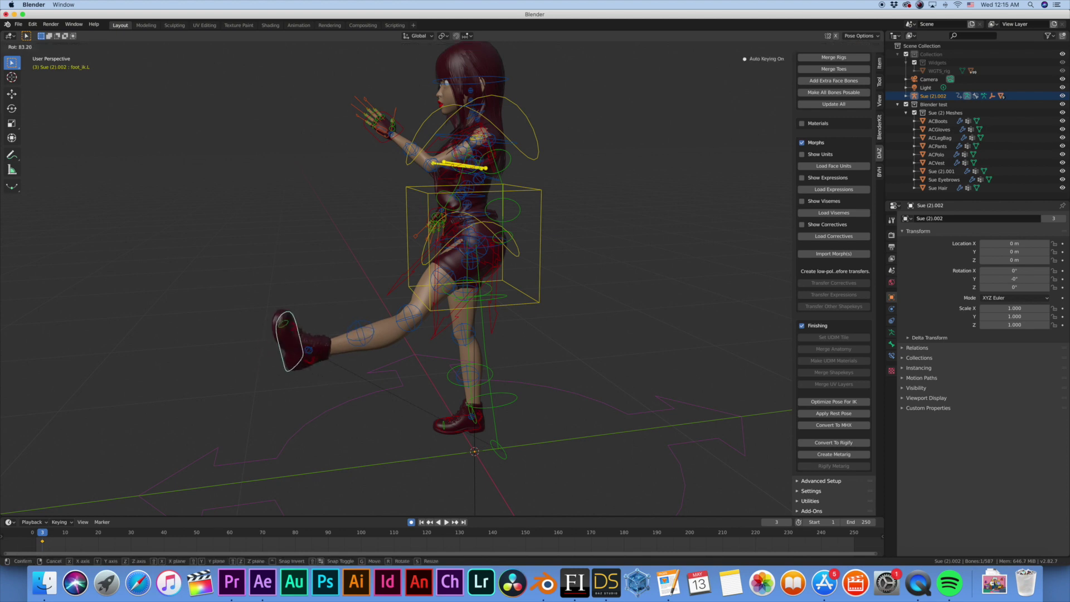
pyautogui.press('Return')
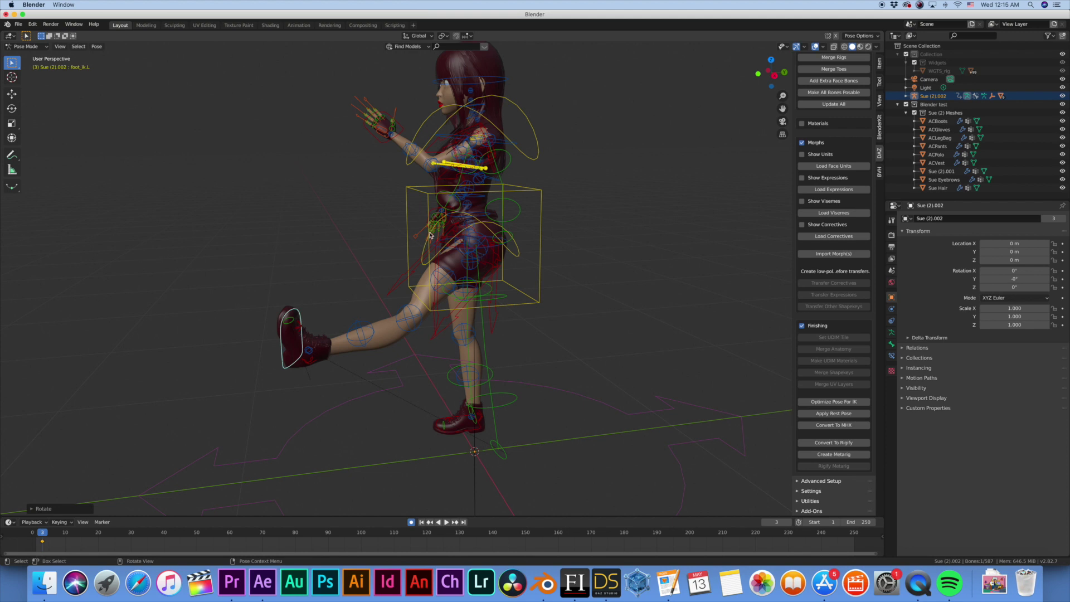
pyautogui.click(477, 227)
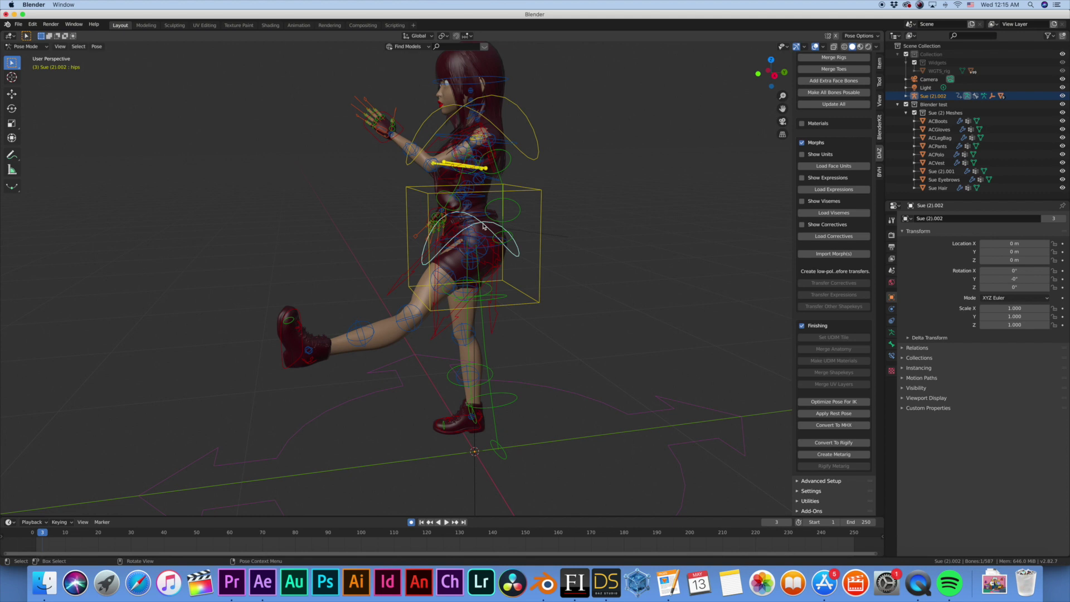
# - Rotate the hips to lift the kicking leg higher, then re-angle the left foot
pyautogui.press('r')
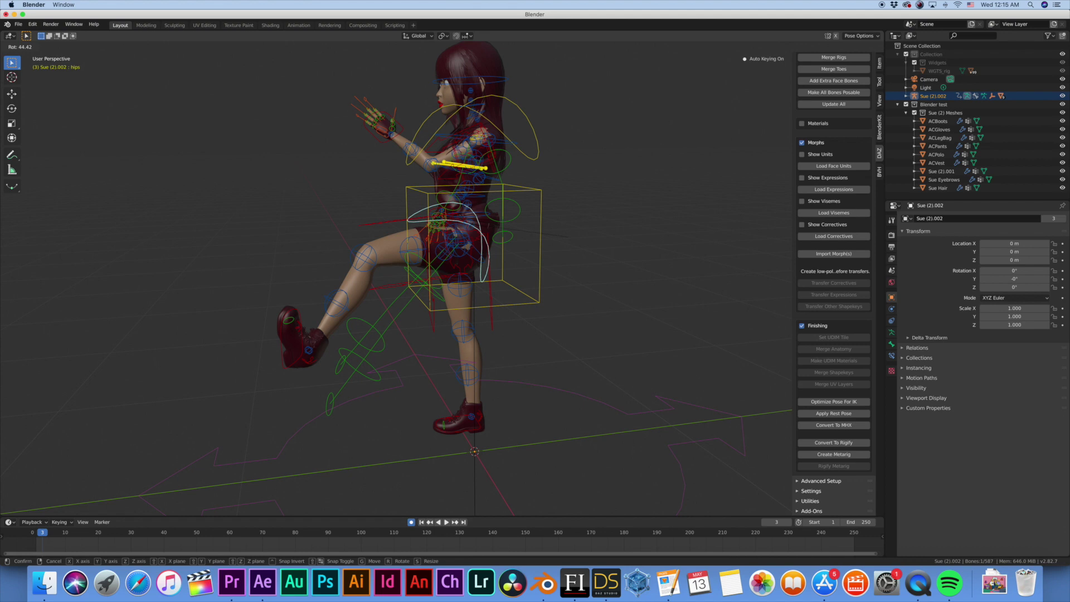
pyautogui.click(473, 228)
pyautogui.click(299, 313)
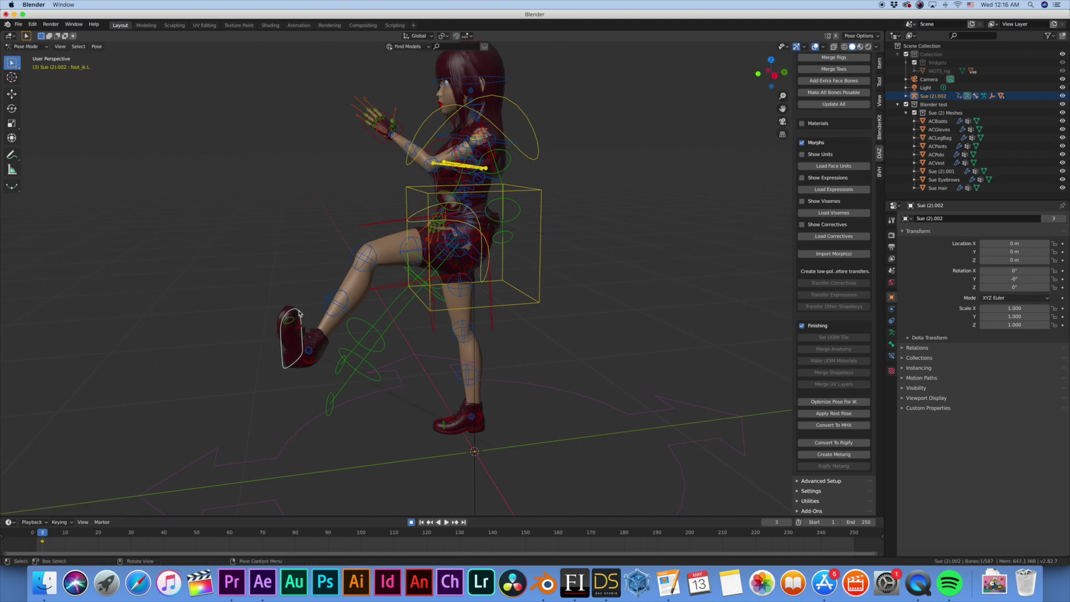
pyautogui.press('r')
pyautogui.click(295, 351)
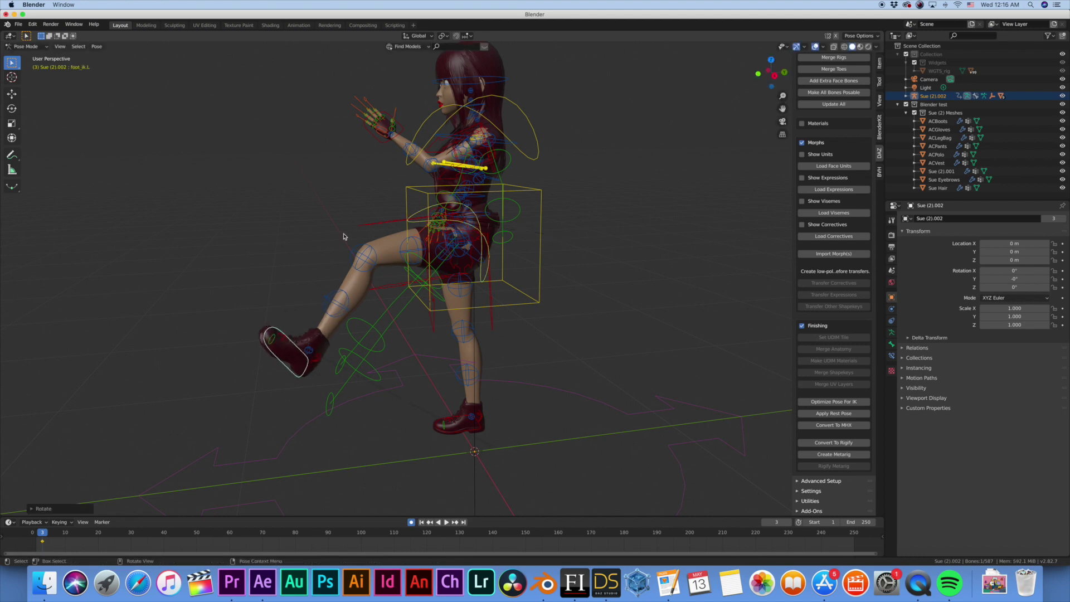
pyautogui.moveTo(295, 351); pyautogui.dragTo(344, 235, button='middle')
pyautogui.hscroll(5, 344, 235)
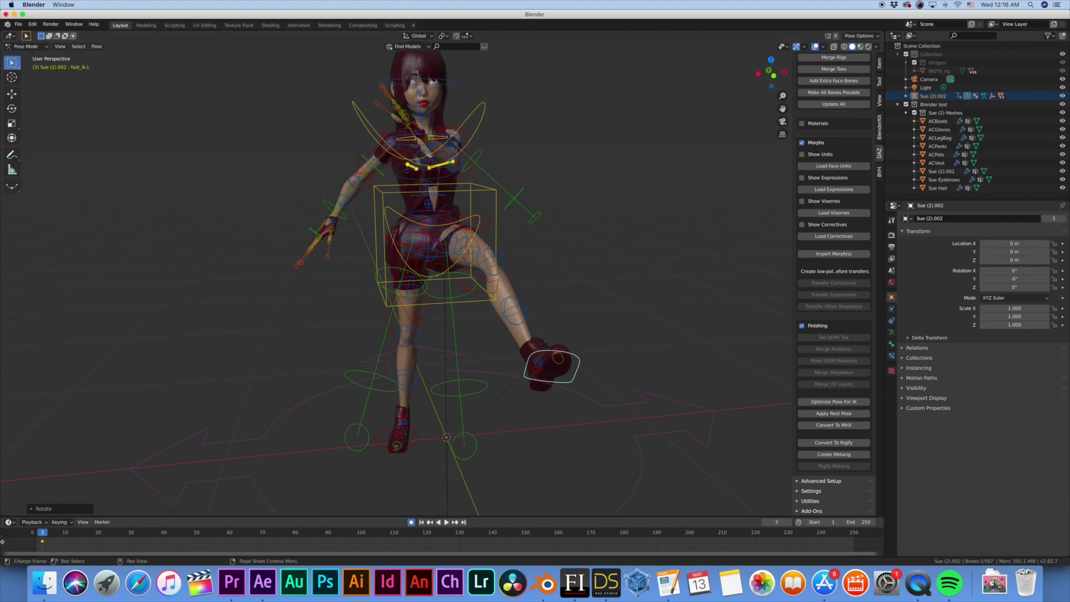
# - At frame 44, lower the left foot back beside the other foot and lay it flat
pyautogui.moveTo(42, 536); pyautogui.dragTo(178, 535)
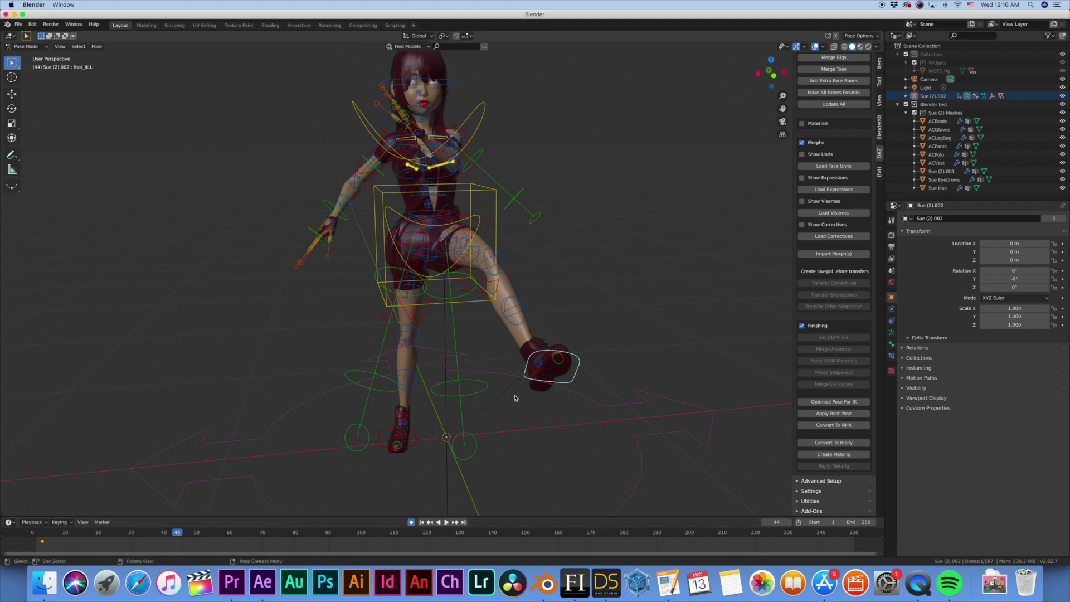
pyautogui.moveTo(587, 375); pyautogui.dragTo(344, 358, button='middle')
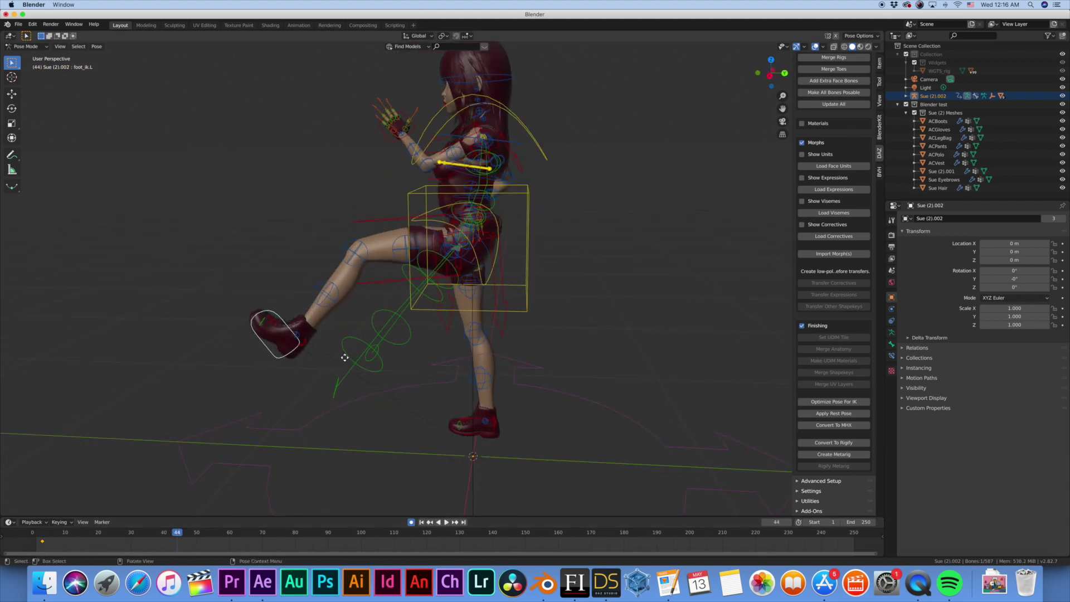
pyautogui.press('g')
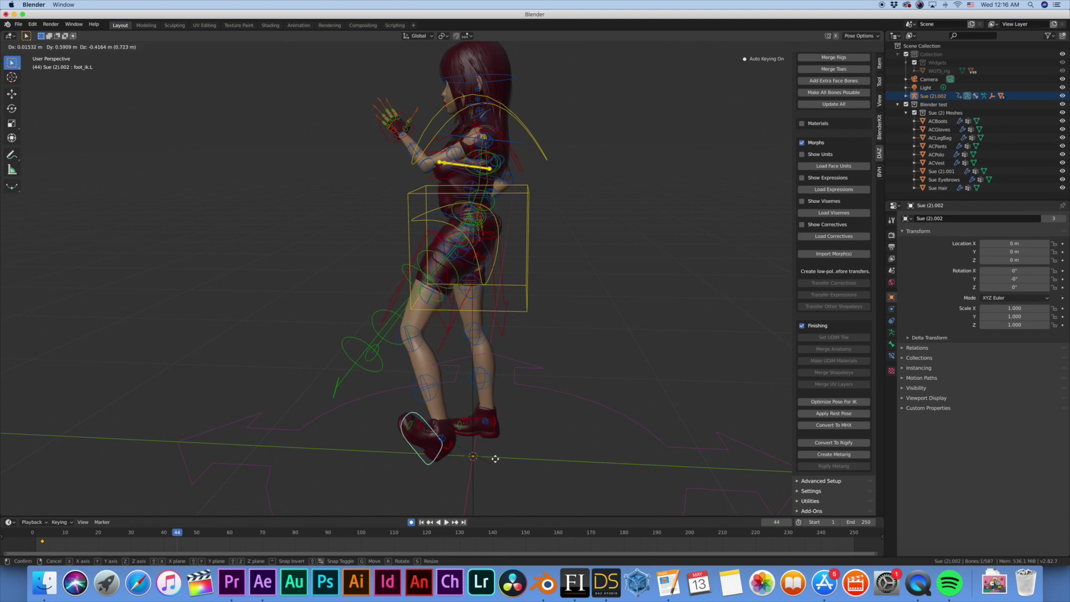
pyautogui.click(563, 457)
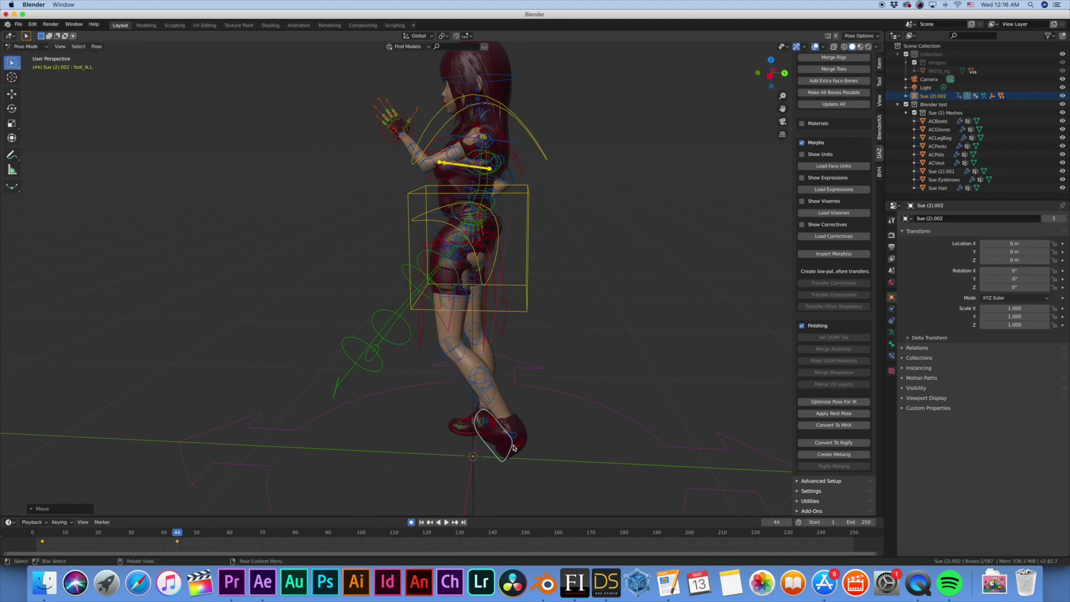
pyautogui.moveTo(513, 448); pyautogui.dragTo(493, 437, button='middle')
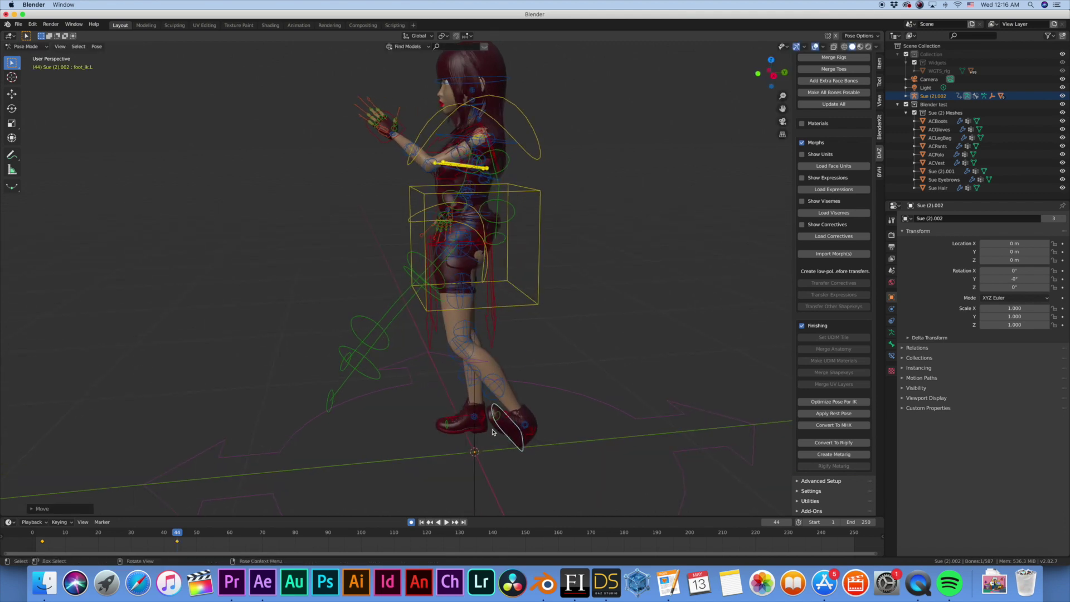
pyautogui.press('r')
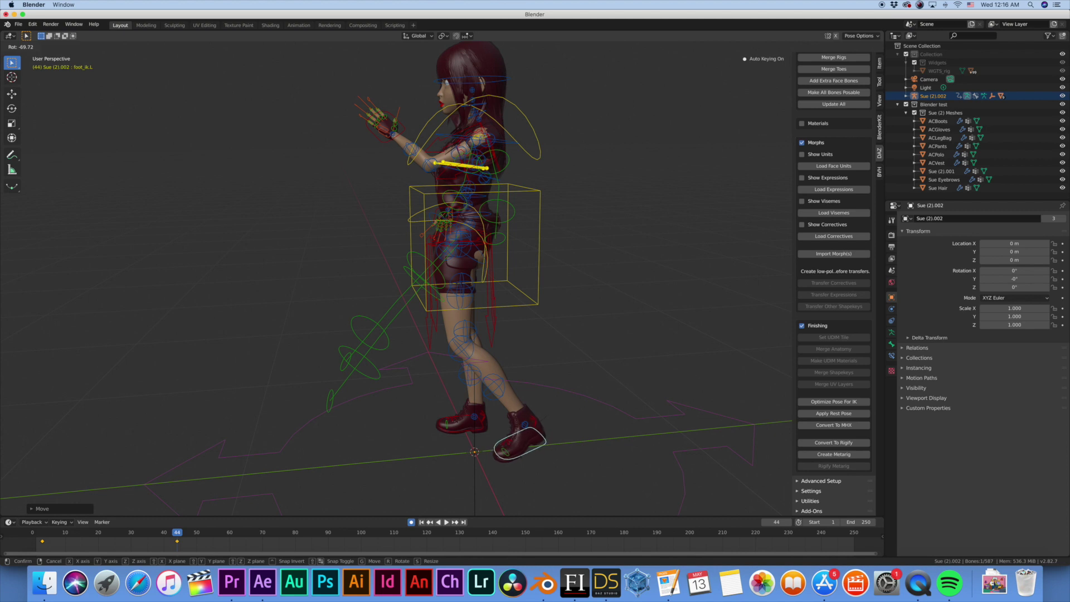
pyautogui.click(514, 458)
pyautogui.press('g')
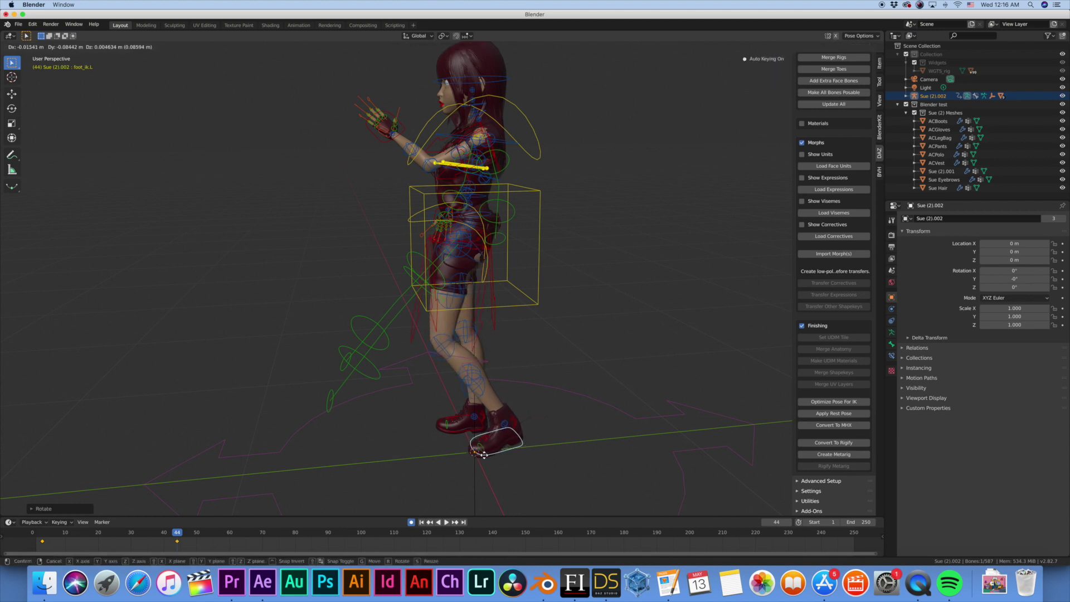
pyautogui.click(469, 453)
pyautogui.moveTo(453, 332); pyautogui.dragTo(450, 315, button='middle')
# - Move both hand IK controls nearer the body and tilt the head at frame 44
pyautogui.click(445, 123)
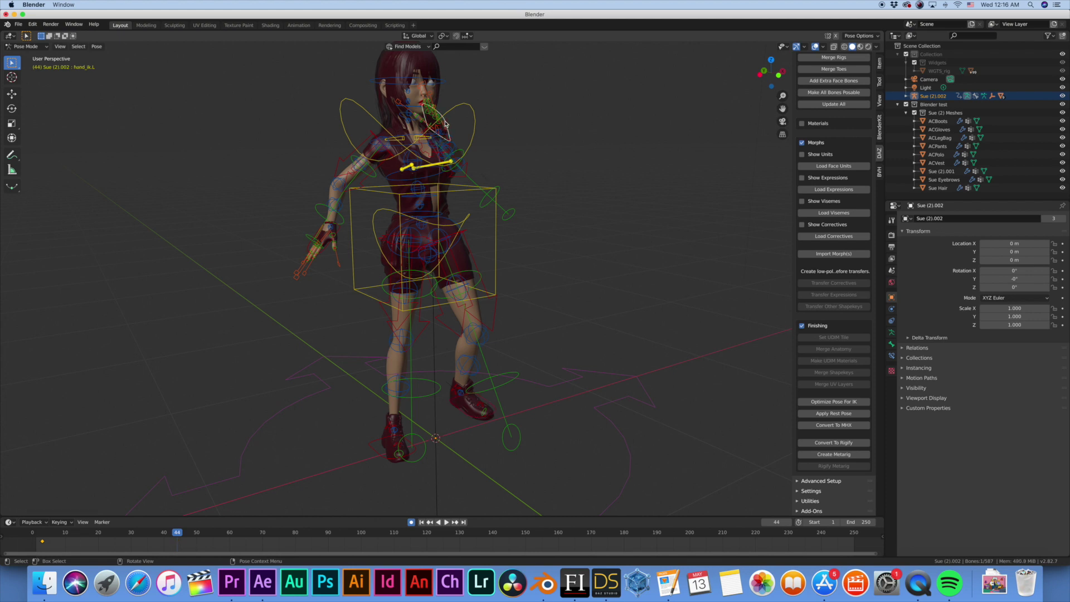
pyautogui.press('g')
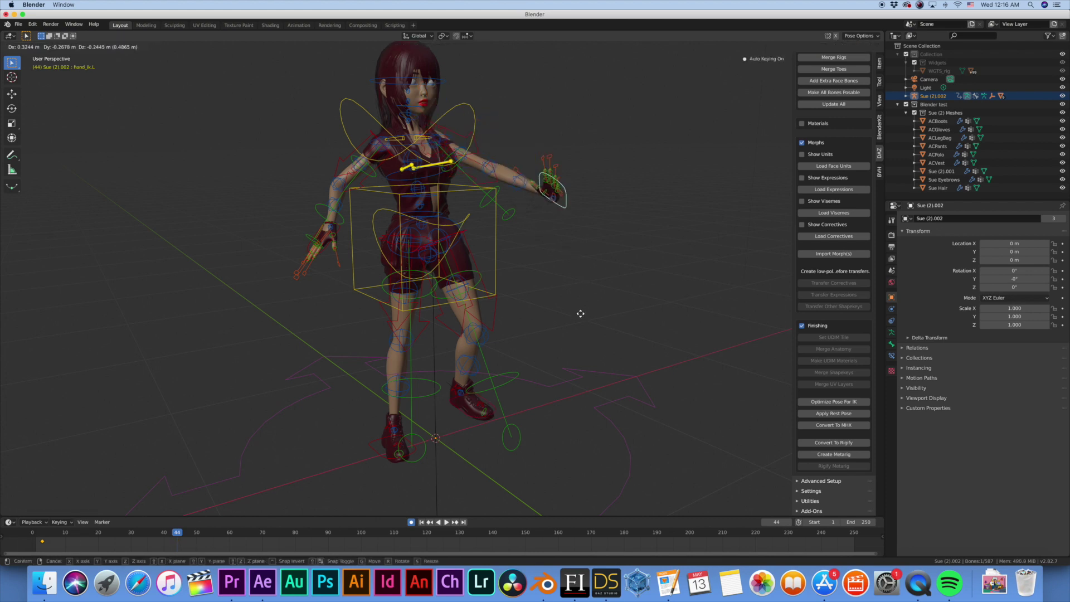
pyautogui.click(536, 338)
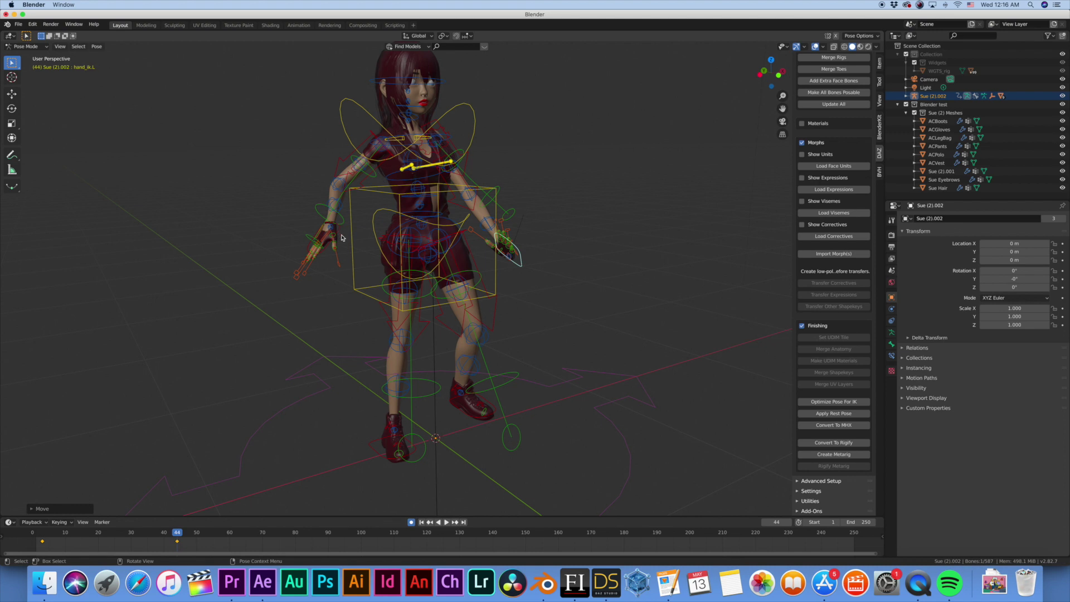
pyautogui.click(342, 237)
pyautogui.press('g')
pyautogui.click(383, 251)
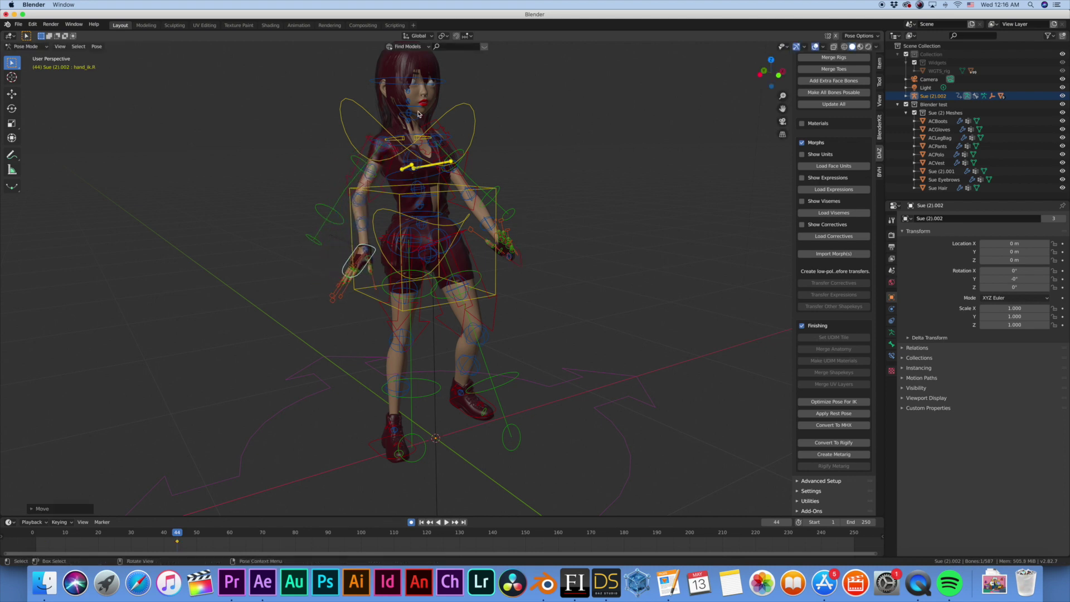
pyautogui.click(426, 79)
pyautogui.press('r')
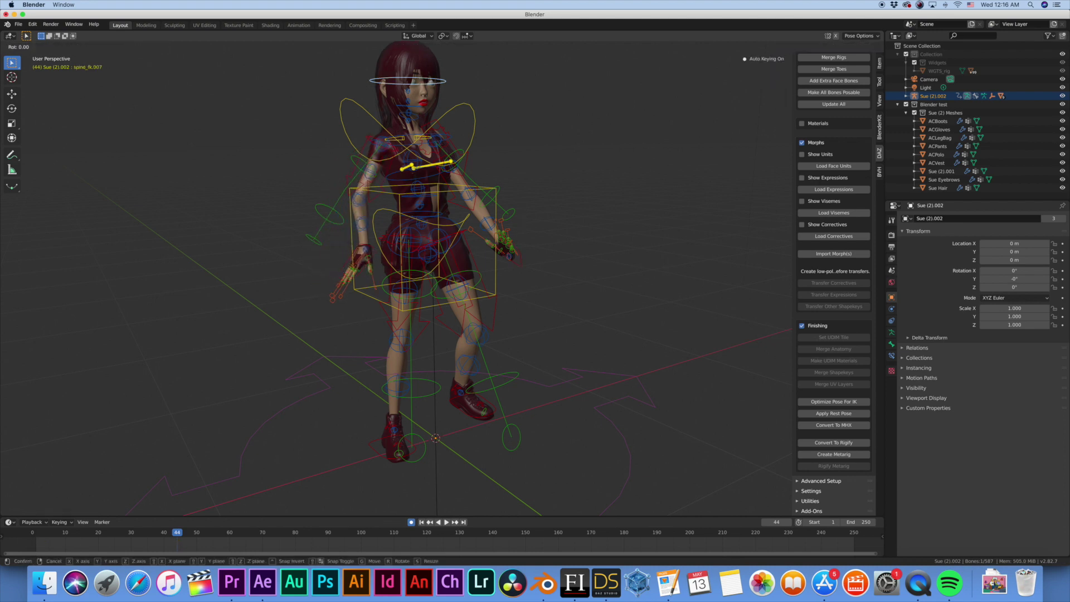
pyautogui.click(424, 89)
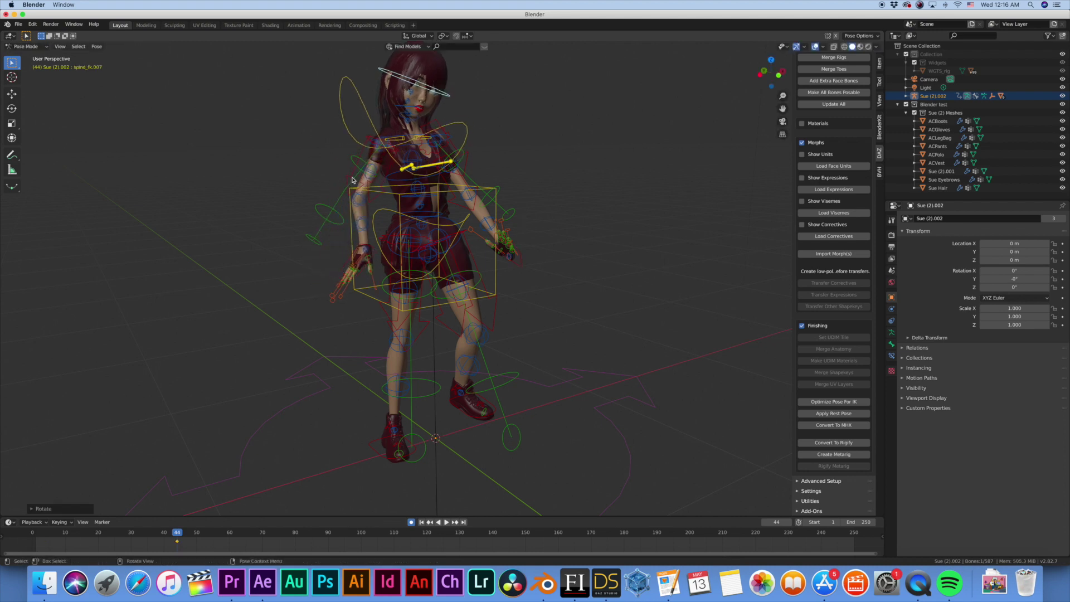
# - Preview the animation from near the start, then stop playback
pyautogui.click(38, 532)
pyautogui.press('space')
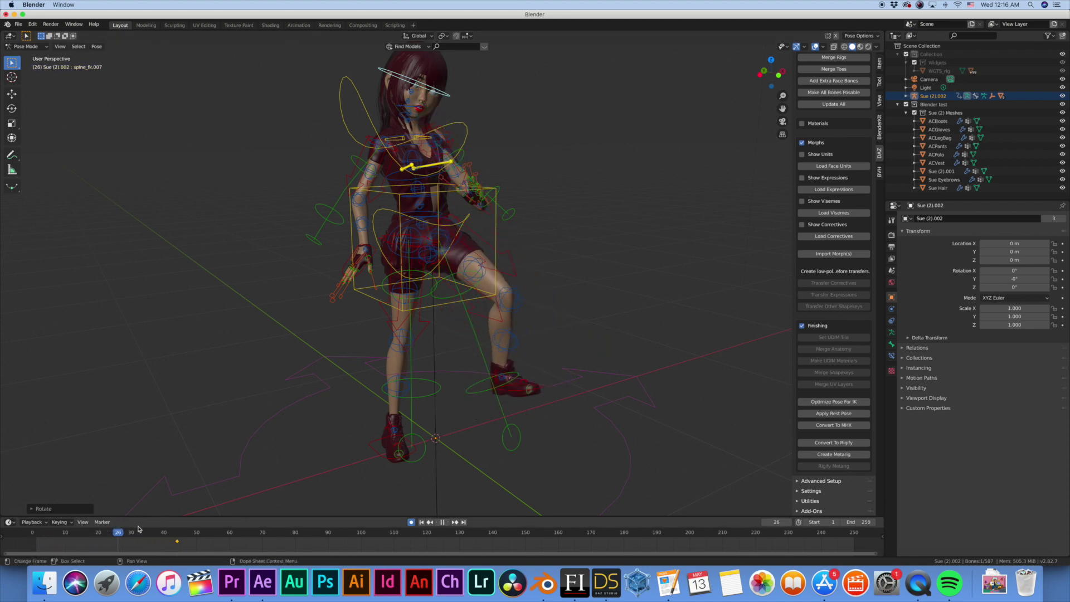
pyautogui.press('space')
# - Push the right hand IK control out sideways from the body
pyautogui.click(376, 252)
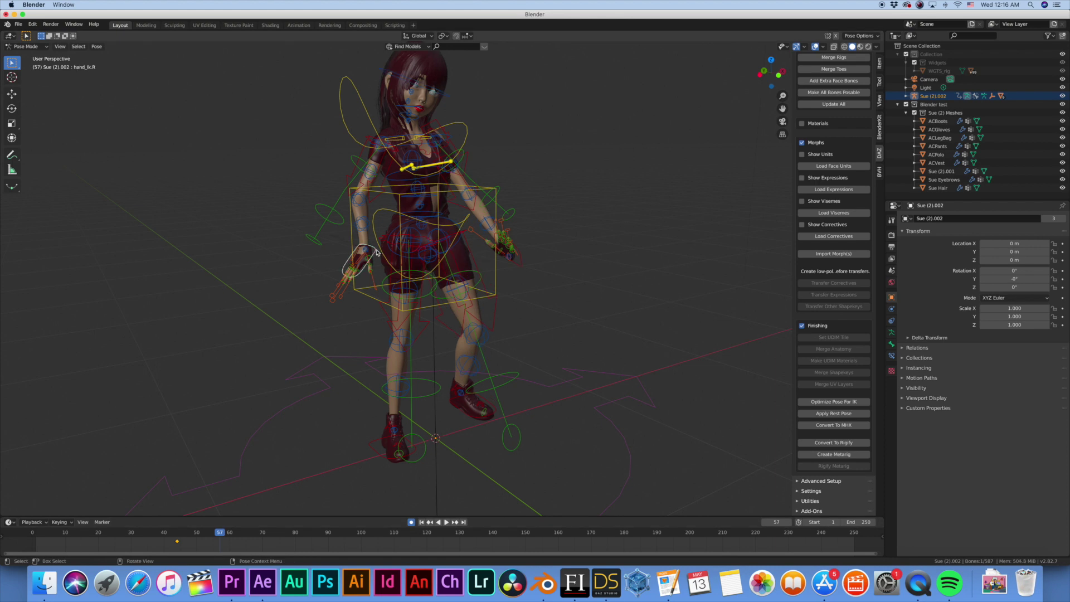
pyautogui.click(39, 533)
pyautogui.press('space')
pyautogui.press('space')
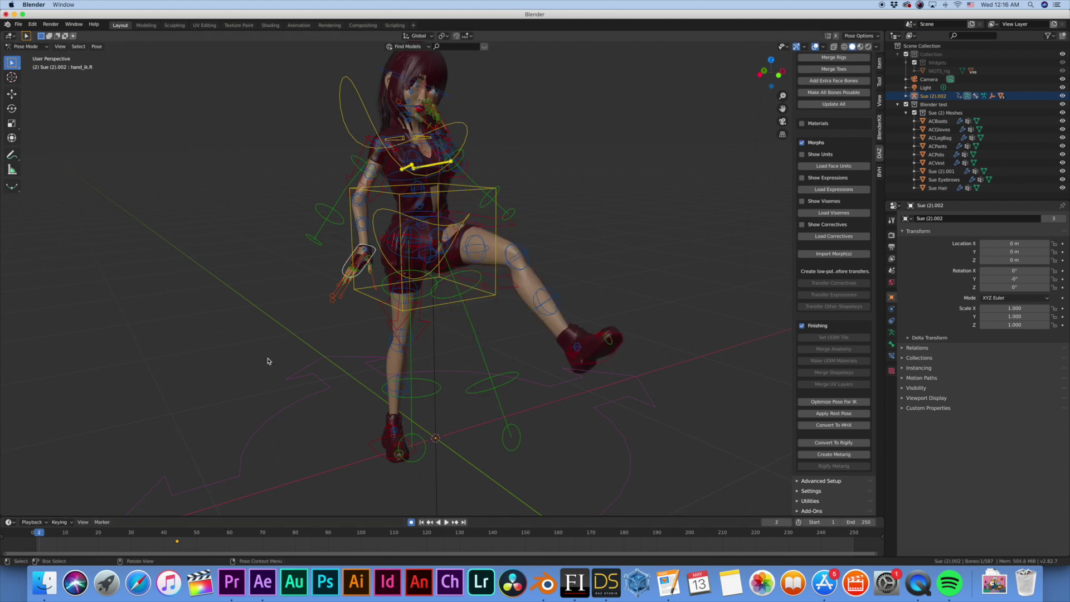
pyautogui.press('g')
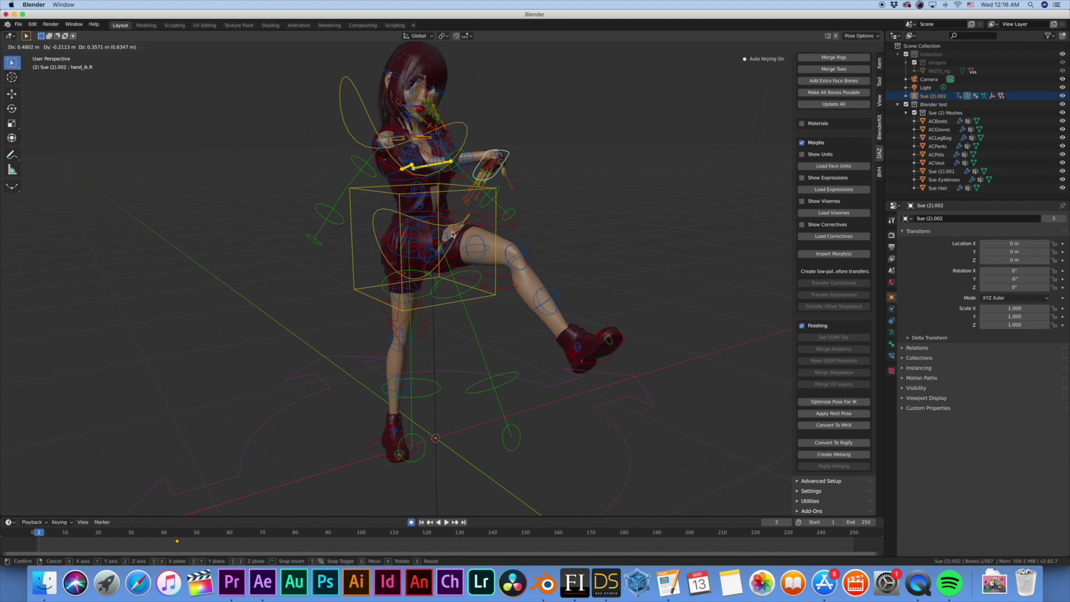
pyautogui.click(457, 231)
pyautogui.press('g')
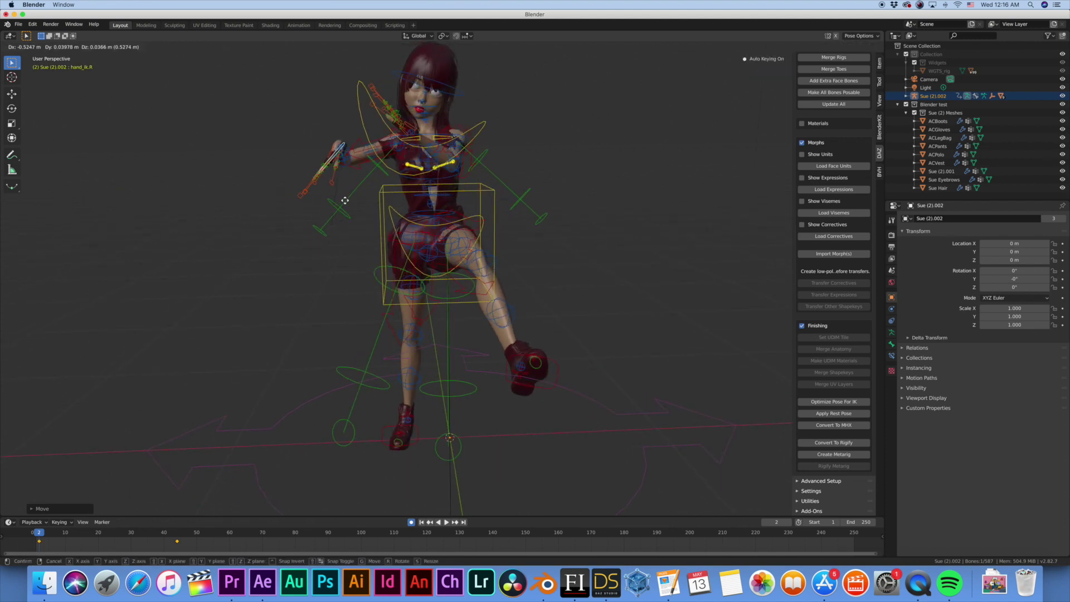
pyautogui.click(343, 202)
# - Rotate the right hand so the palm turns outward, then play the animation
pyautogui.moveTo(223, 411); pyautogui.dragTo(433, 365, button='middle')
pyautogui.press('r')
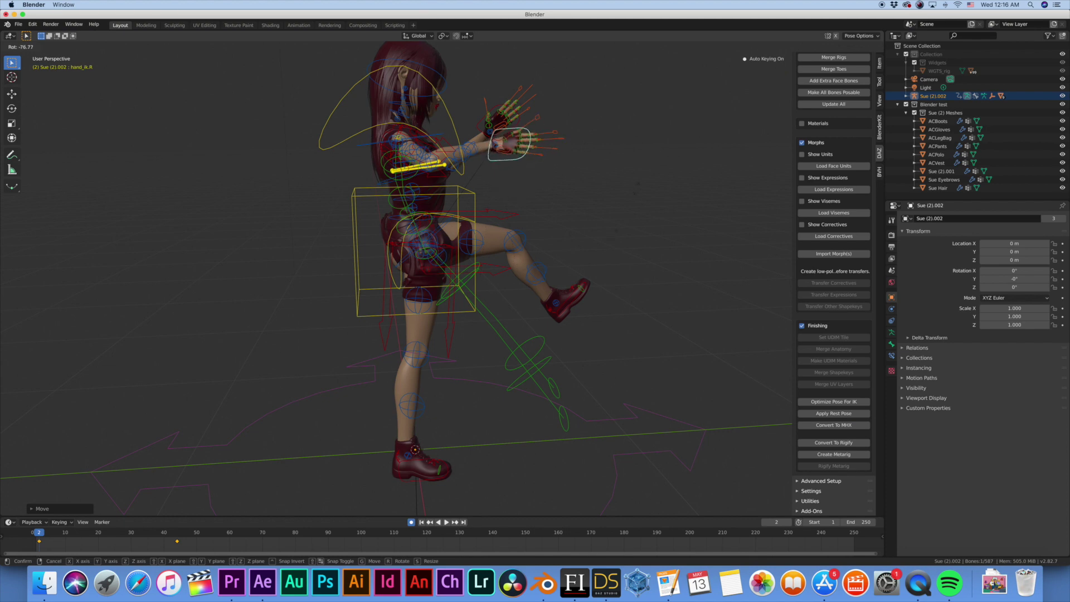
pyautogui.click(633, 191)
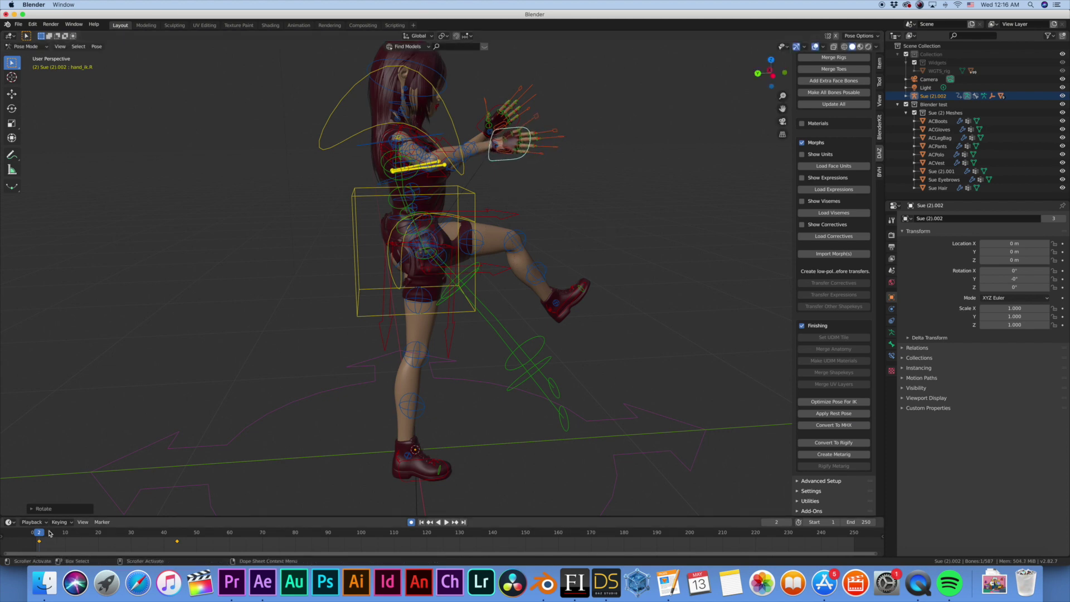
pyautogui.moveTo(167, 457); pyautogui.dragTo(193, 453, button='middle')
pyautogui.press('space')
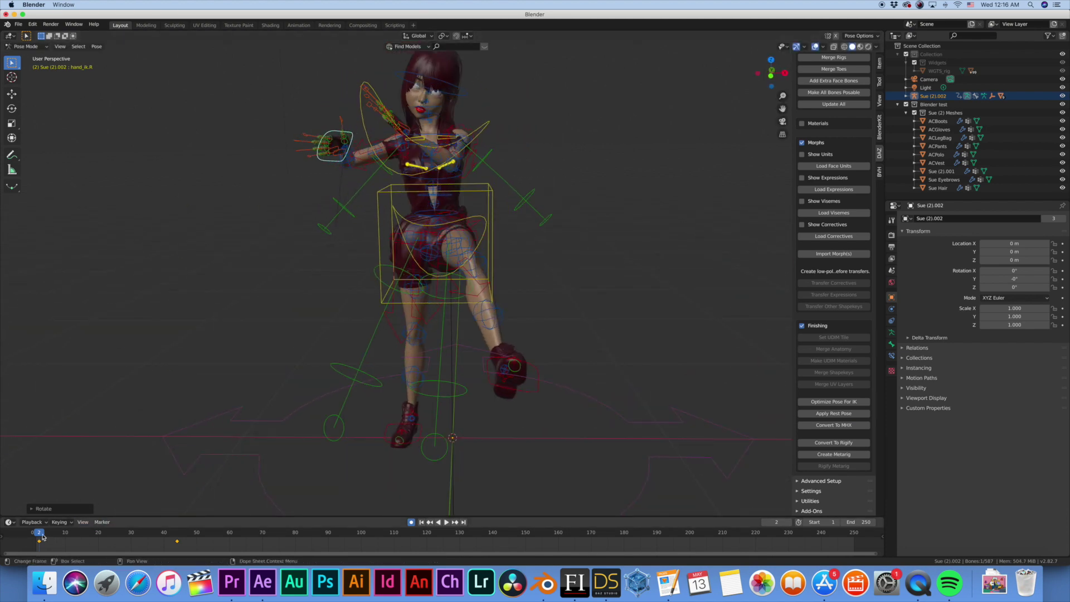
# - Scrub back to frame 21 and tilt the spine_fk.007 head bone to a new angle
pyautogui.moveTo(194, 548); pyautogui.dragTo(39, 535)
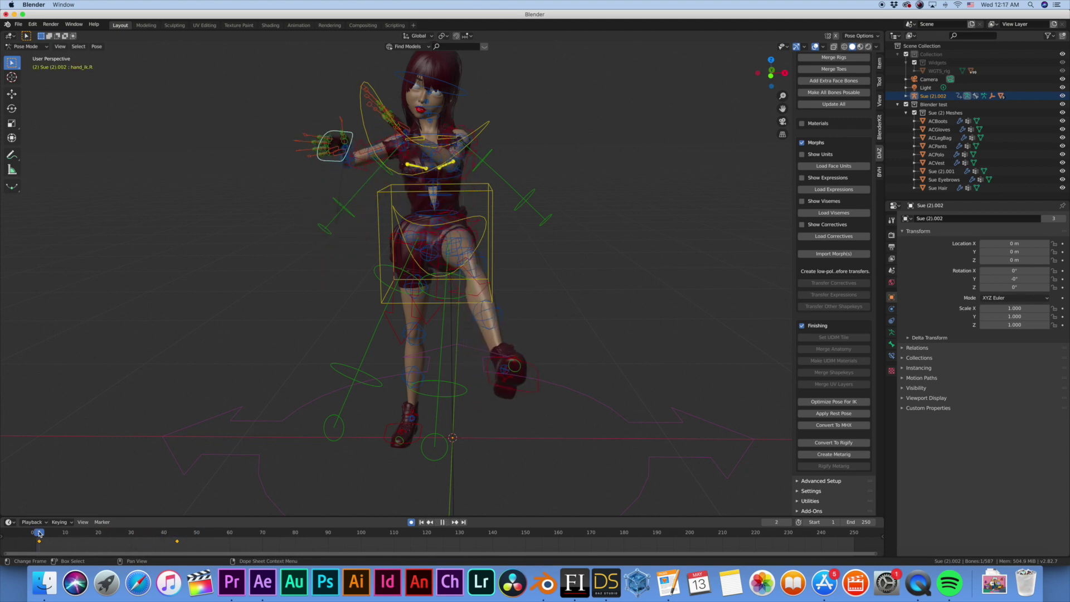
pyautogui.click(468, 91)
pyautogui.press('r')
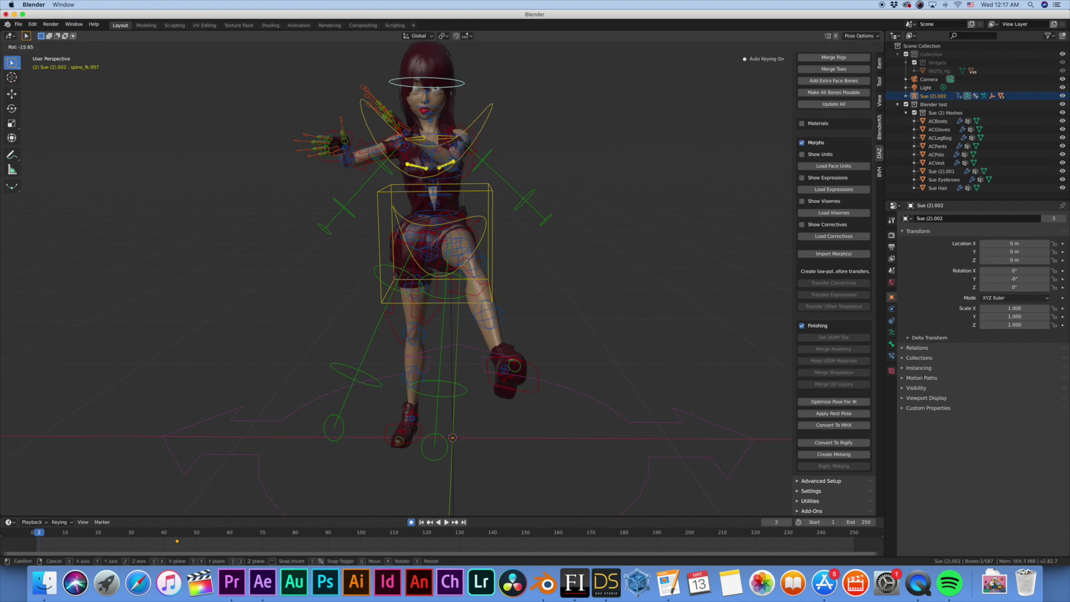
pyautogui.click(428, 91)
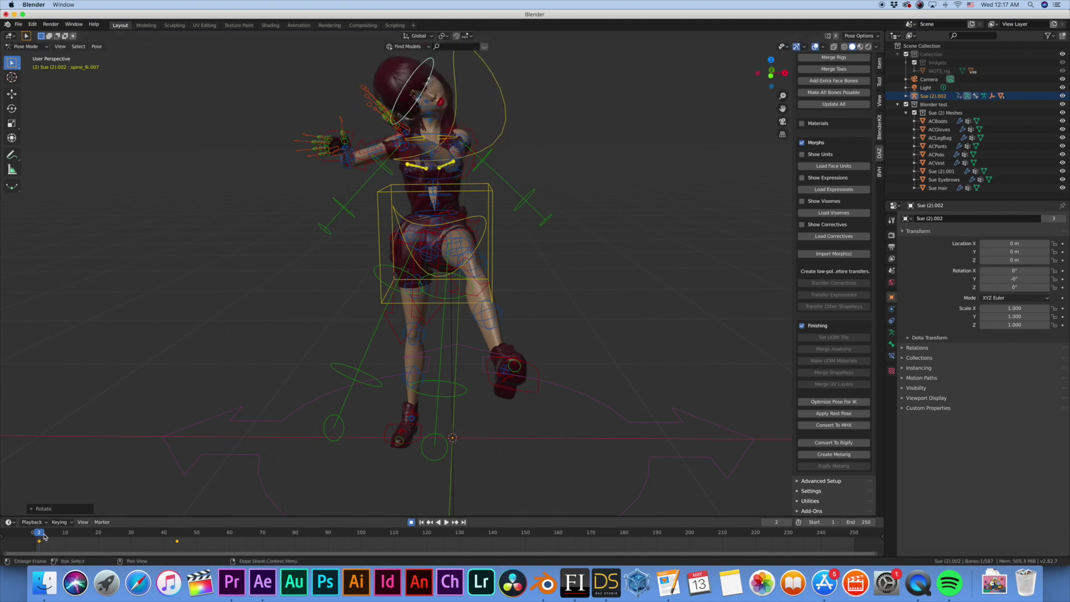
# - Play the animation through to frame 47 and zoom in on the character's upper body
pyautogui.press('space')
pyautogui.press('space')
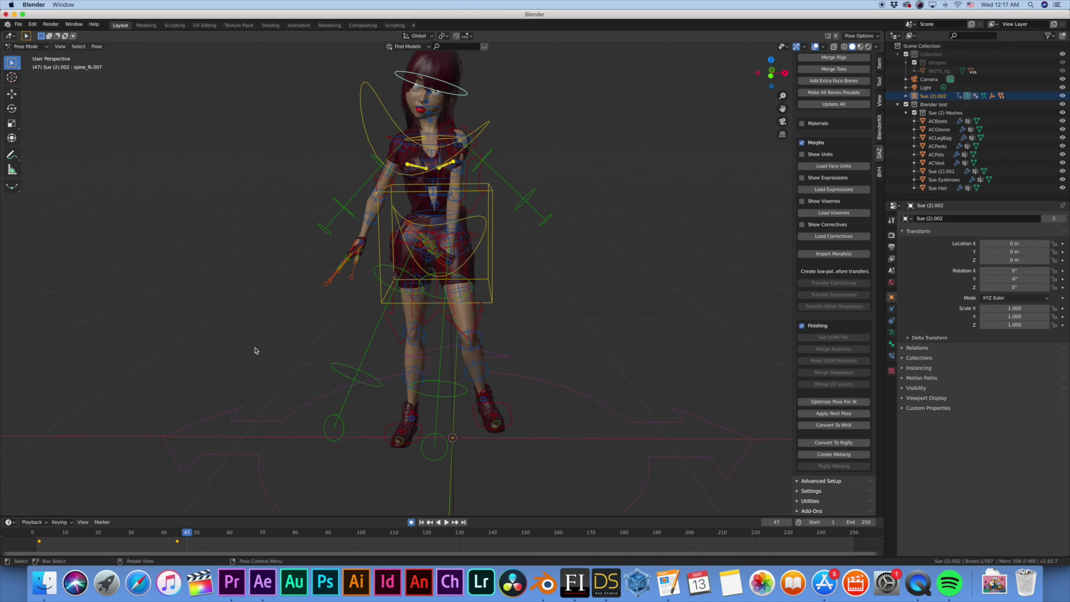
pyautogui.keyDown('ctrl'); pyautogui.moveTo(322, 246); pyautogui.dragTo(322, 246, button='middle'); pyautogui.keyUp('ctrl')
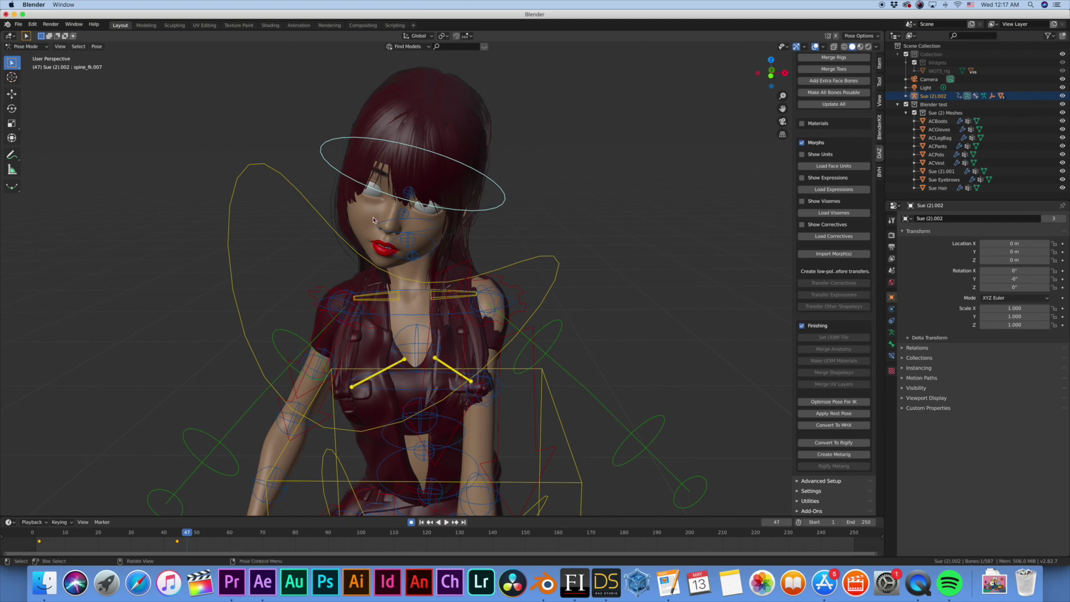
pyautogui.click(27, 47)
# - Switch to Object Mode, select the Sue (2).001 mesh and list its vAA–vW viseme sliders
pyautogui.click(36, 57)
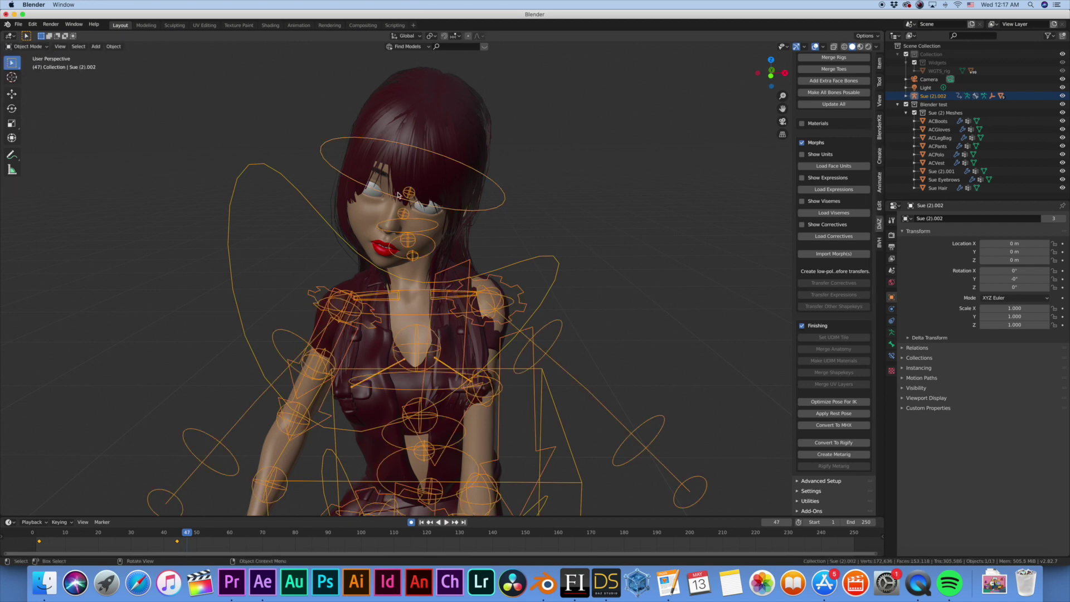
pyautogui.click(369, 210)
pyautogui.scroll(-5, 835, 358)
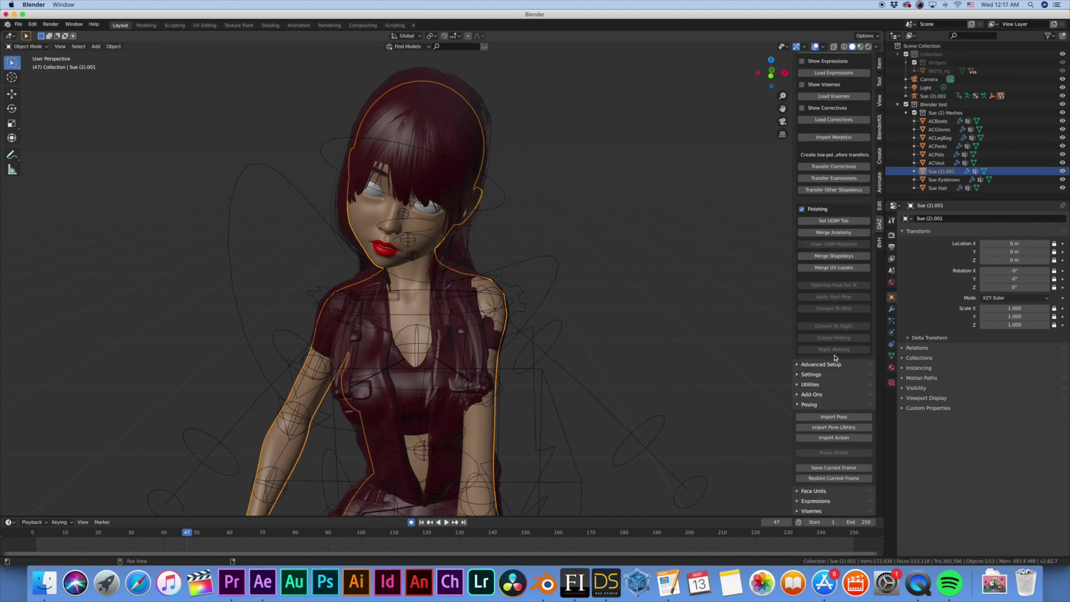
pyautogui.click(819, 511)
pyautogui.scroll(-2, 824, 478)
pyautogui.scroll(-8, 824, 478)
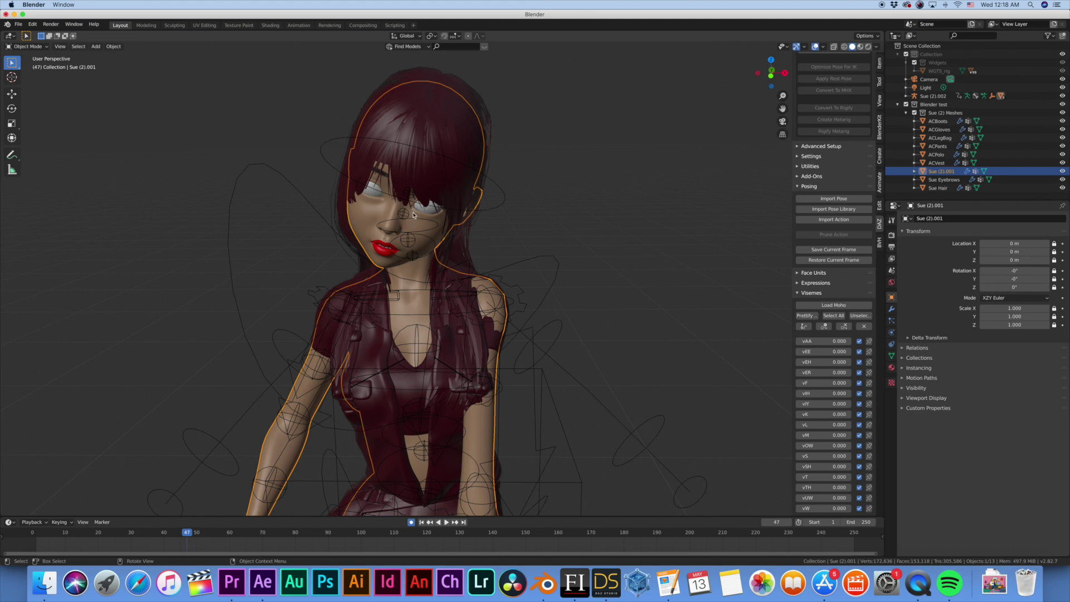
# - Try vF and set vEH to -1.000, then reset vSH and vF to 0
pyautogui.moveTo(824, 383); pyautogui.dragTo(803, 362)
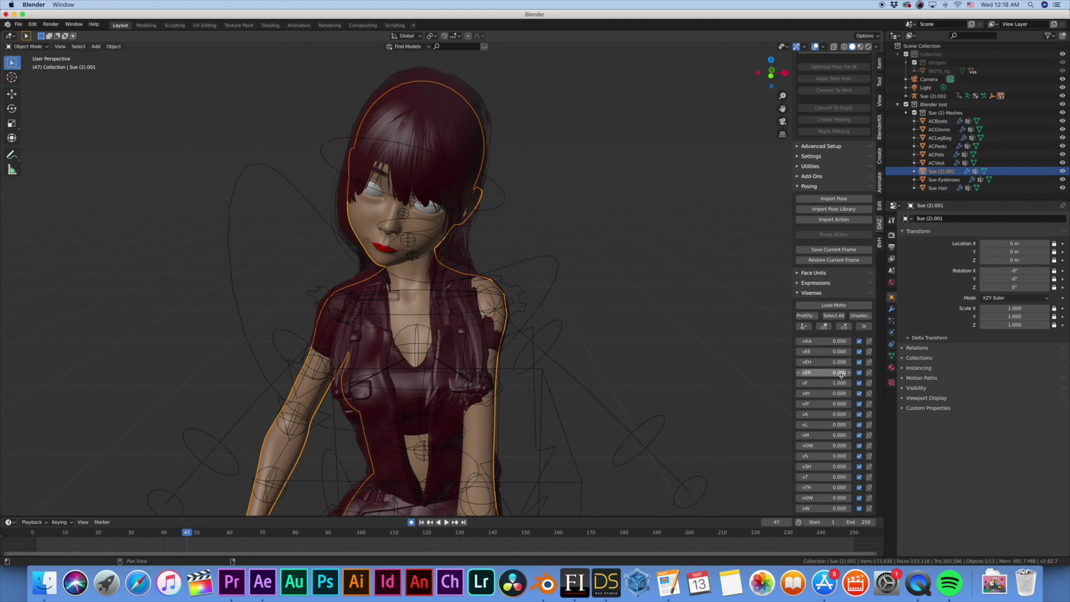
pyautogui.moveTo(824, 467)
pyautogui.mouseDown()
pyautogui.moveTo(808, 466)
pyautogui.moveTo(826, 467)
pyautogui.mouseUp()
pyautogui.click(826, 466)
pyautogui.write('0')
pyautogui.press('Return')
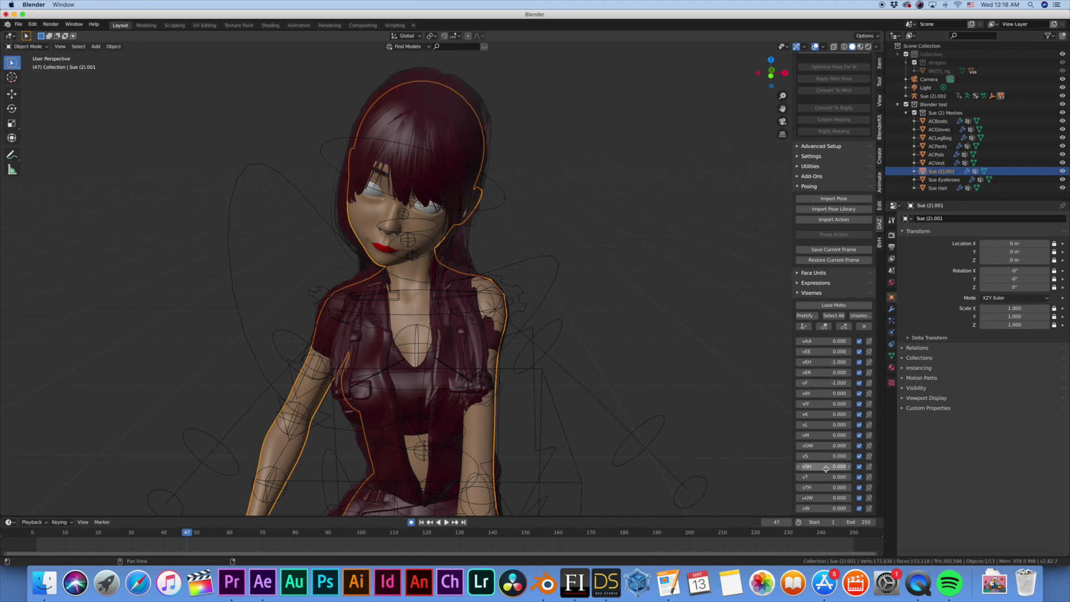
pyautogui.click(831, 383)
pyautogui.write('0')
pyautogui.press('Return')
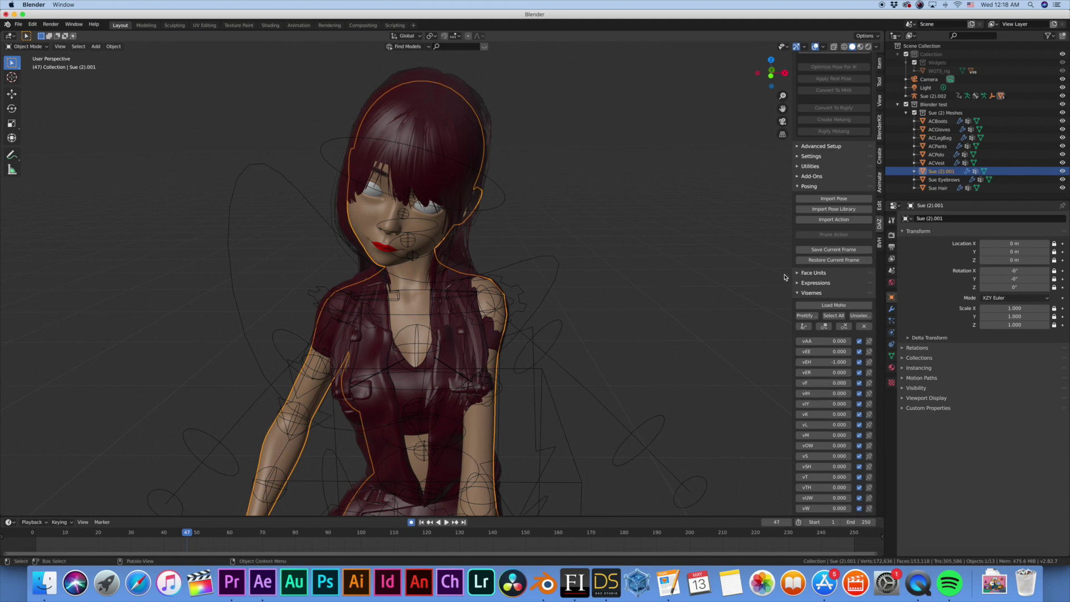
pyautogui.scroll(3, 394, 235)
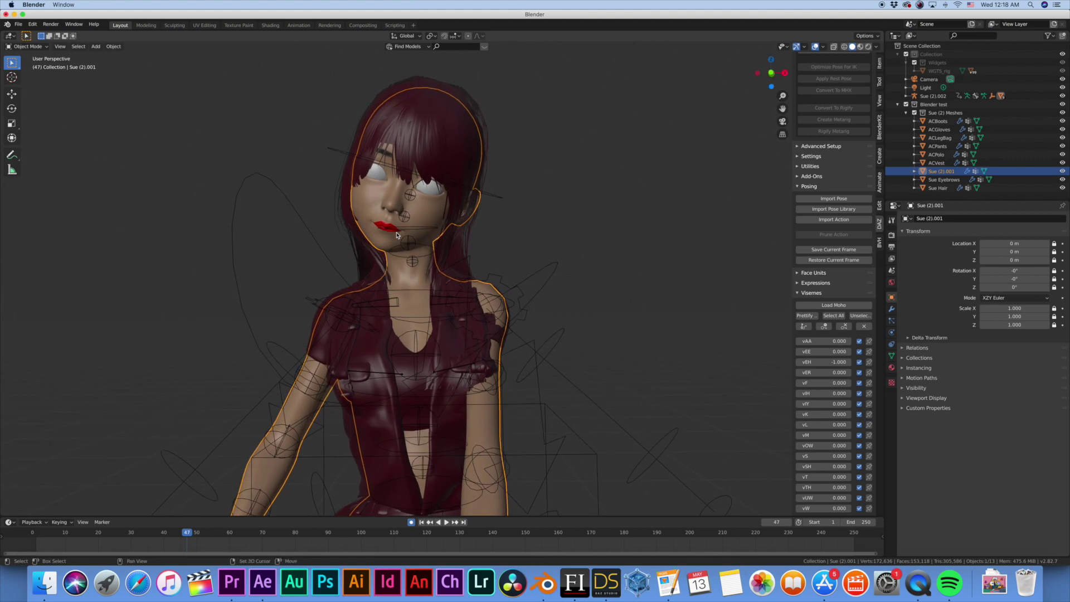
# - Show the expression sliders and try Incredulous at -1.000 and Fear at 0.740
pyautogui.keyDown('shift'); pyautogui.scroll(5, 397, 236); pyautogui.keyUp('shift')
pyautogui.click(812, 283)
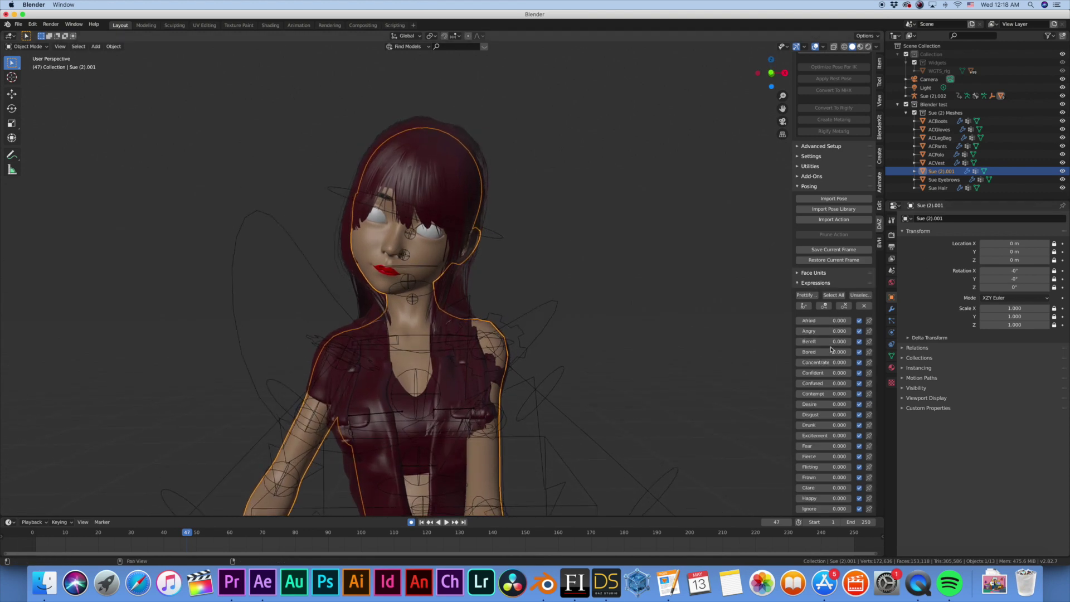
pyautogui.scroll(-8, 831, 350)
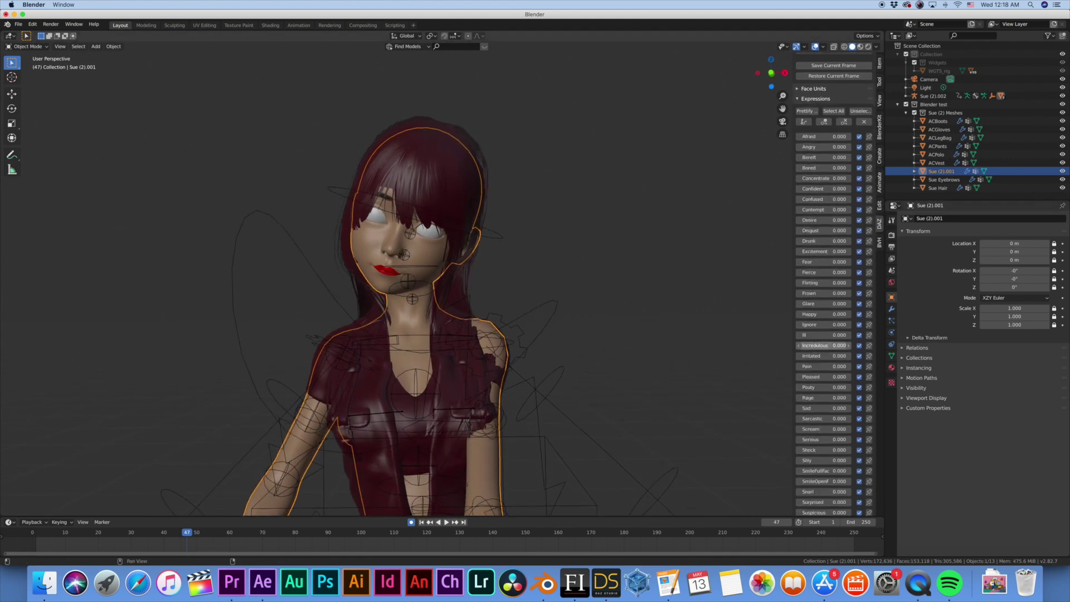
pyautogui.moveTo(824, 345); pyautogui.dragTo(802, 346)
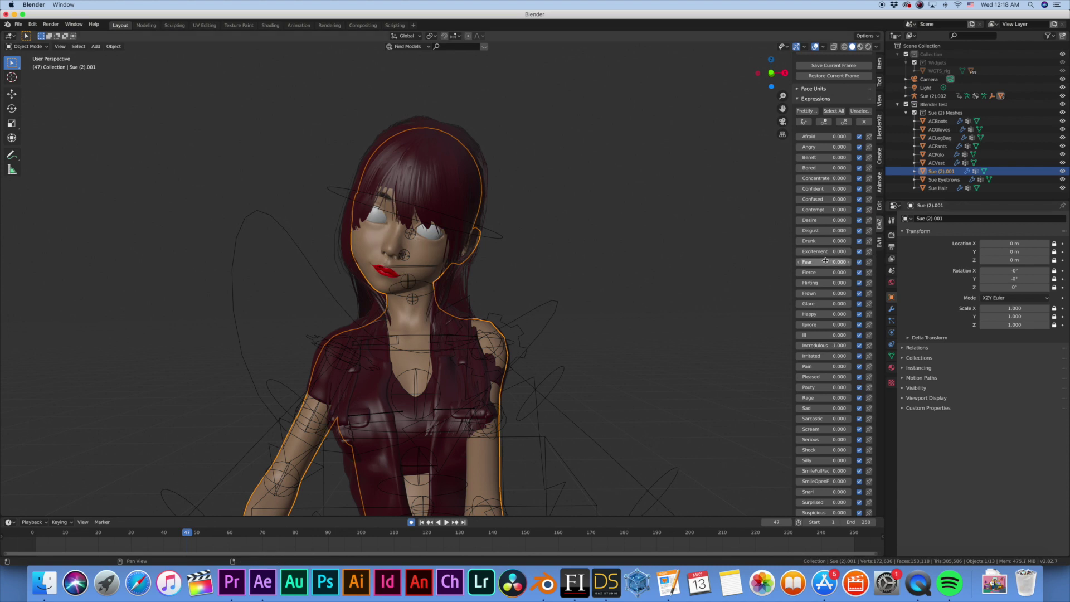
pyautogui.moveTo(820, 262)
pyautogui.mouseDown()
pyautogui.moveTo(838, 262)
pyautogui.moveTo(803, 262)
pyautogui.mouseUp()
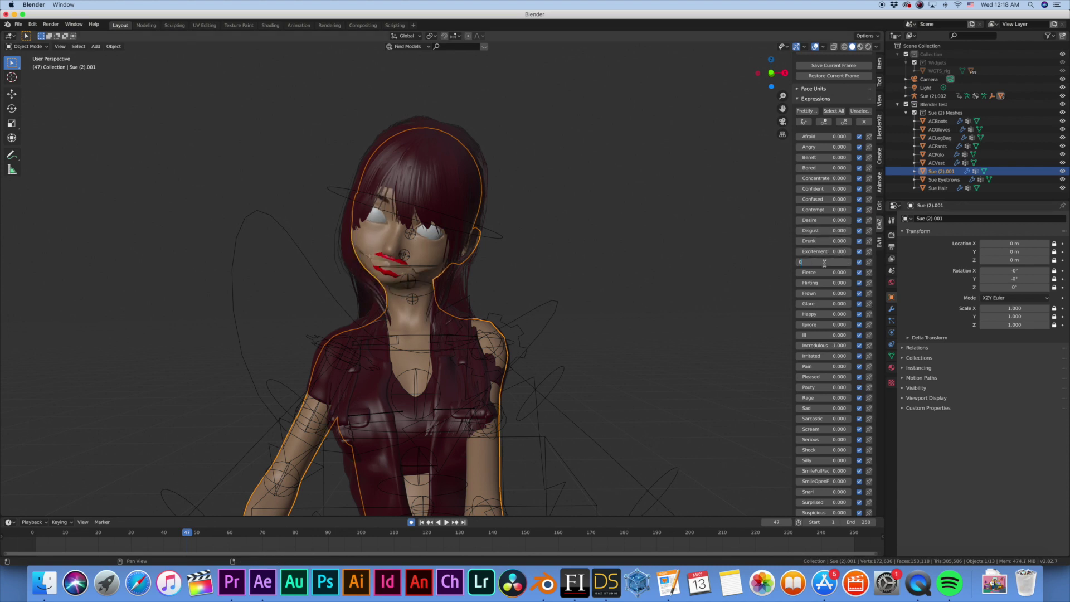
pyautogui.press('Return')
# - Raise Fear to about 0.74 to open the mouth, then reset it to 0 and commit vEH
pyautogui.moveTo(824, 262)
pyautogui.mouseDown()
pyautogui.moveTo(848, 262)
pyautogui.moveTo(833, 262)
pyautogui.mouseUp()
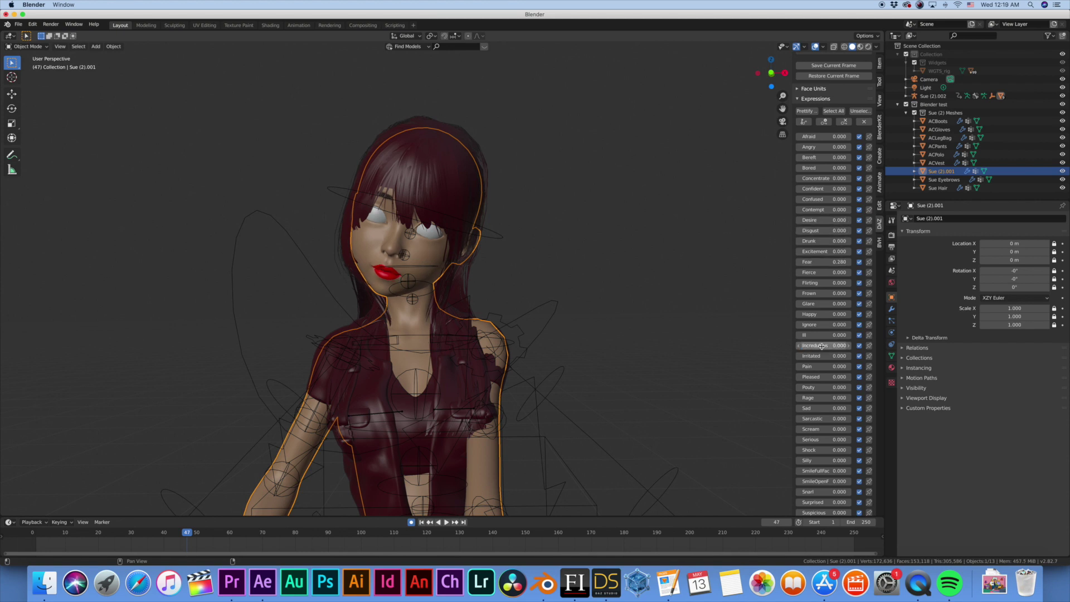
pyautogui.moveTo(823, 264); pyautogui.dragTo(849, 264)
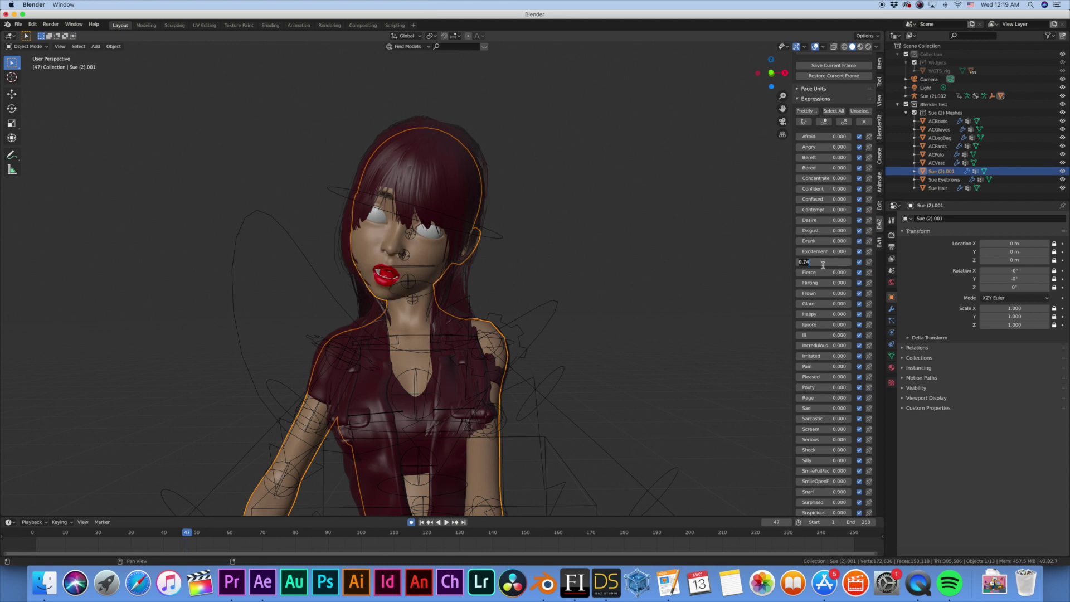
pyautogui.write('0')
pyautogui.press('Return')
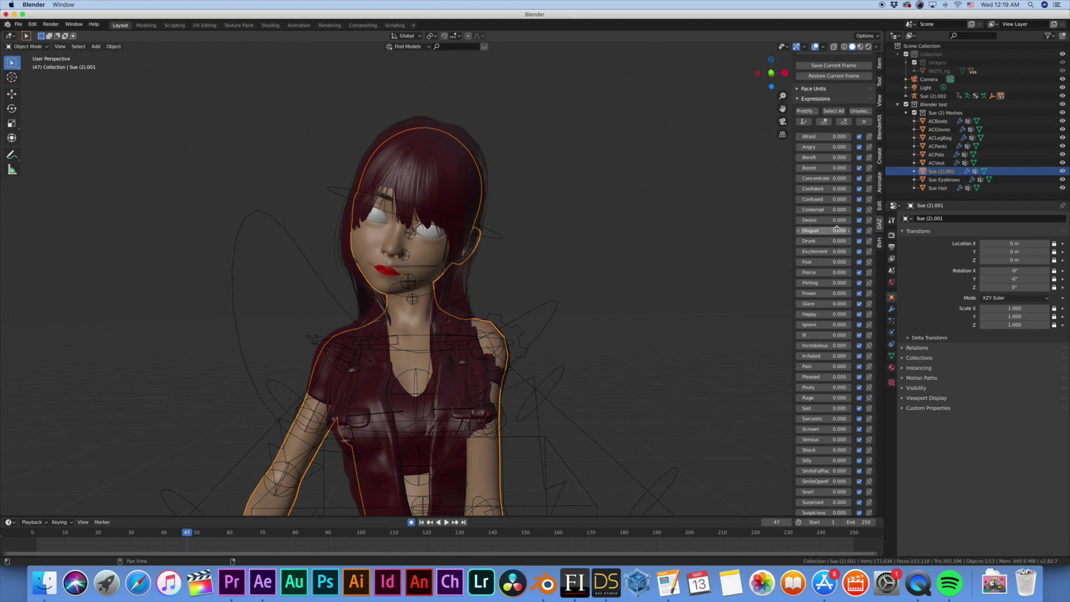
pyautogui.scroll(-10, 836, 304)
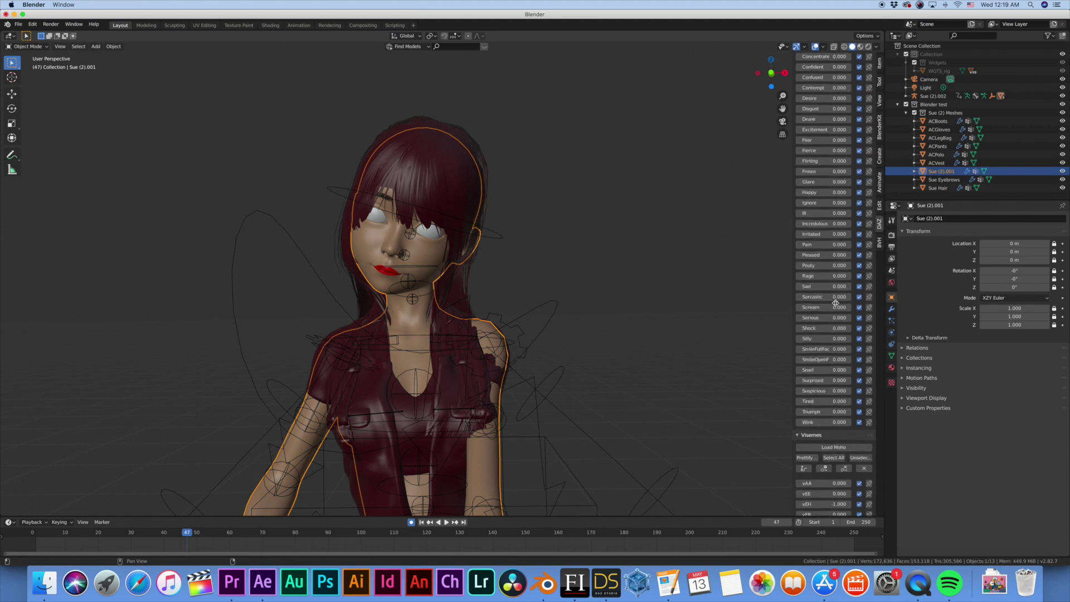
pyautogui.scroll(-1, 836, 306)
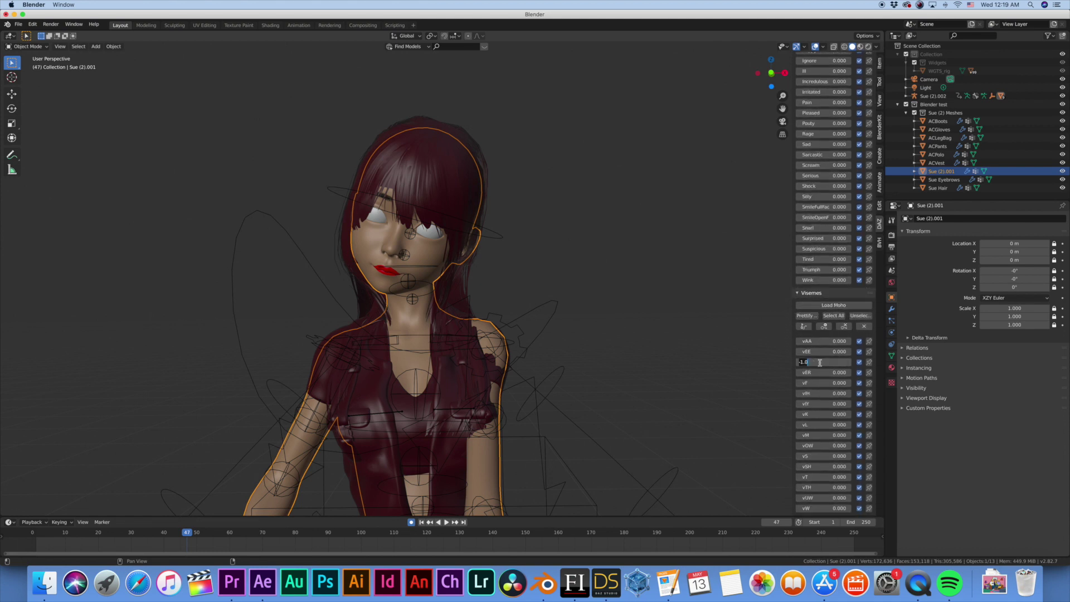
pyautogui.press('Return')
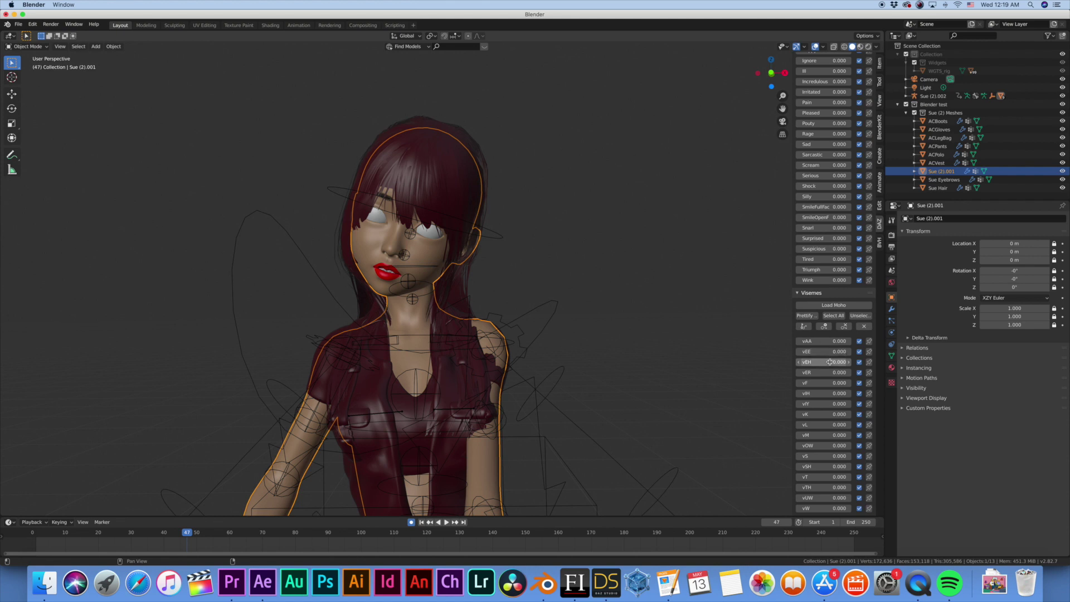
pyautogui.scroll(12, 825, 364)
pyautogui.click(814, 109)
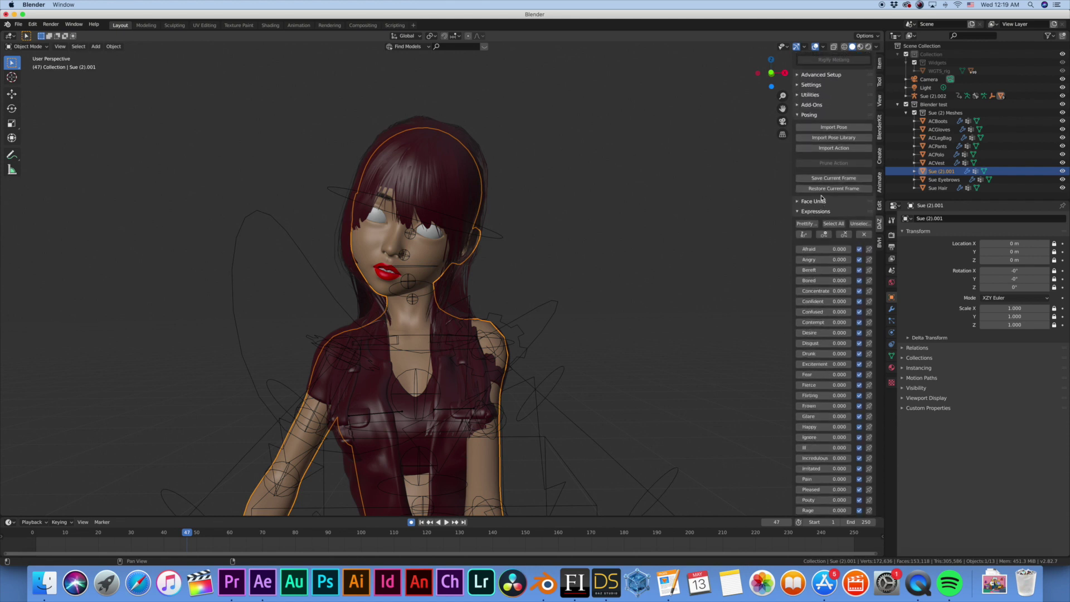
# - Scroll through the Face Units sliders for brows, cheeks, eyelids and eyes
pyautogui.scroll(-8, 818, 241)
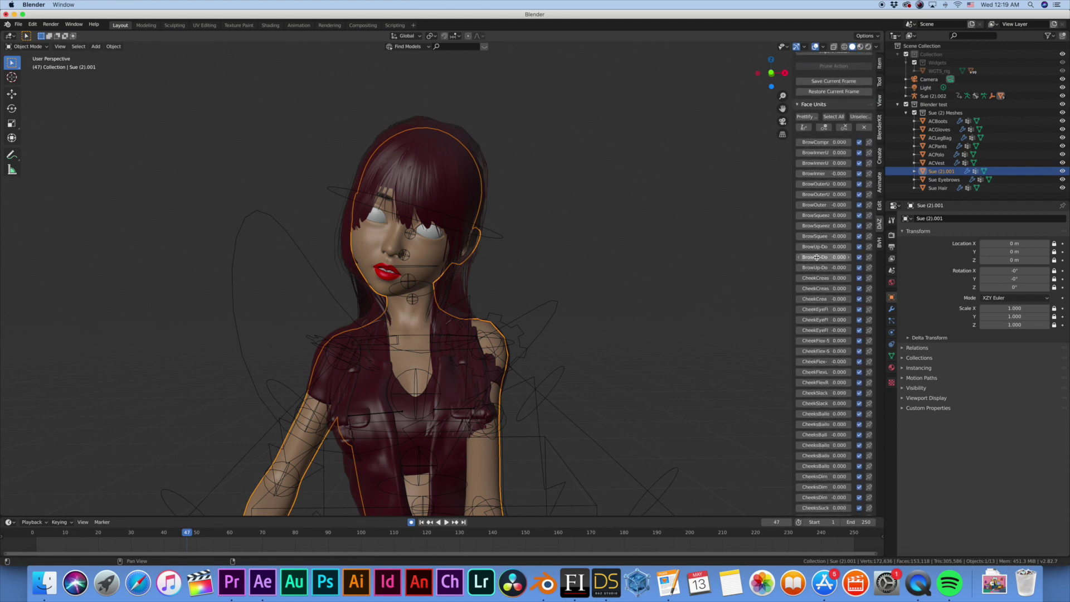
pyautogui.scroll(-7, 814, 313)
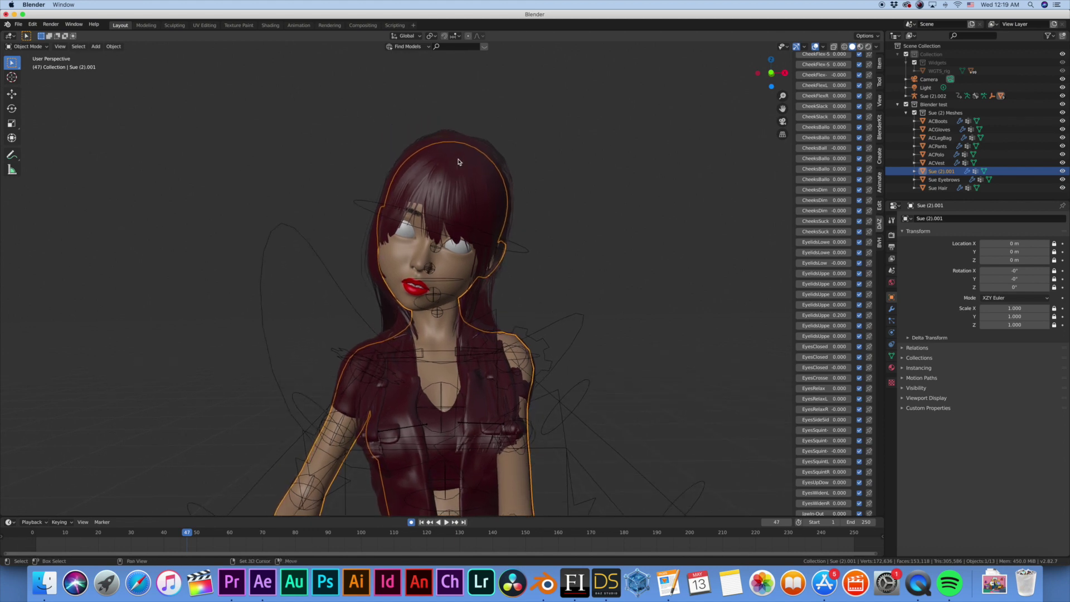
pyautogui.scroll(3, 458, 162)
pyautogui.scroll(2, 459, 161)
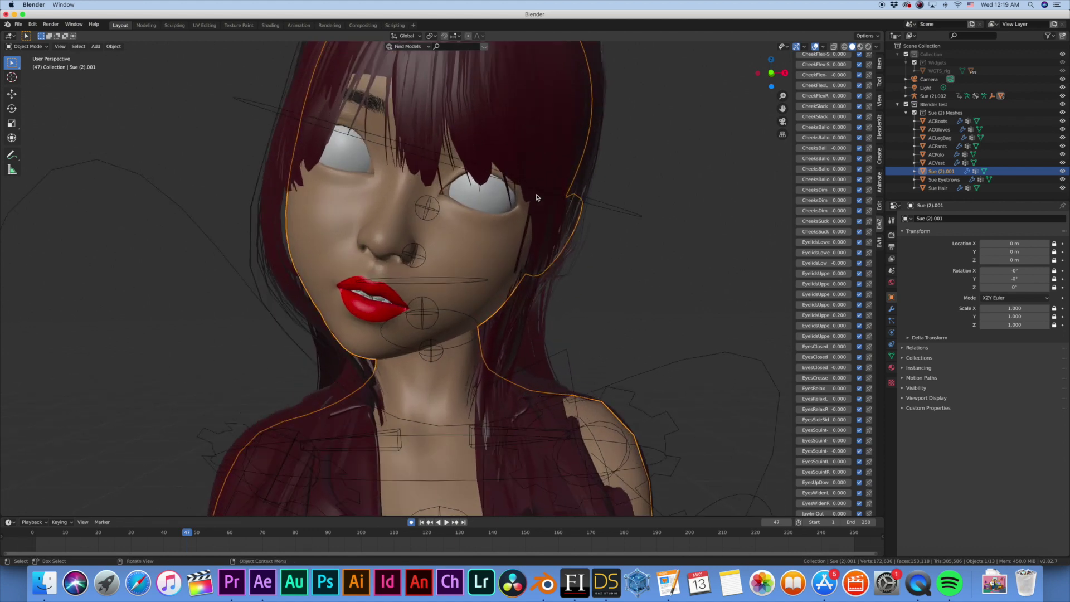